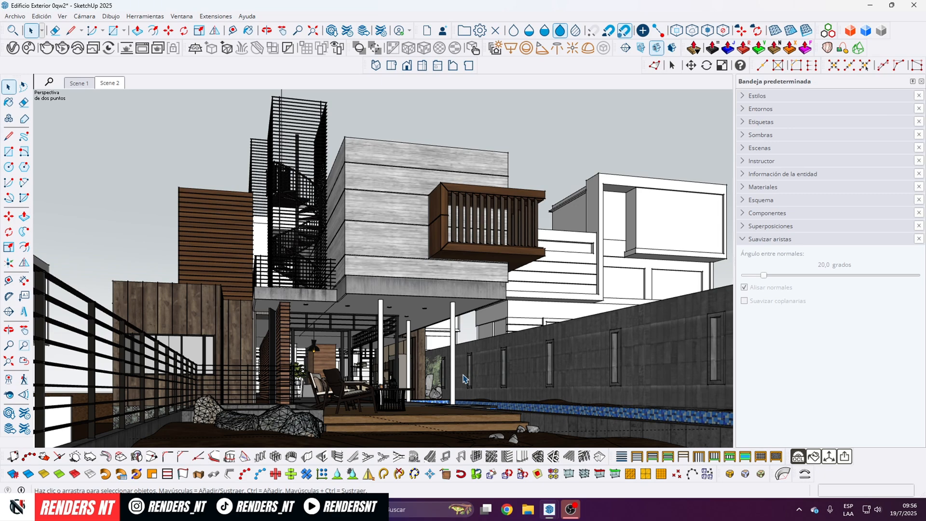
Step: Examine the house's rear facade, terrace and garden, including the rocks and railings beside the pool
scroll(398, 371, up, 2)
scroll(355, 323, down, 3)
mouse_move(355, 385)
middle_down()
mouse_move(352, 406)
mouse_move(350, 397)
mouse_move(365, 443)
middle_up()
scroll(343, 316, down, 2)
scroll(346, 333, down, 2)
scroll(352, 425, up, 2)
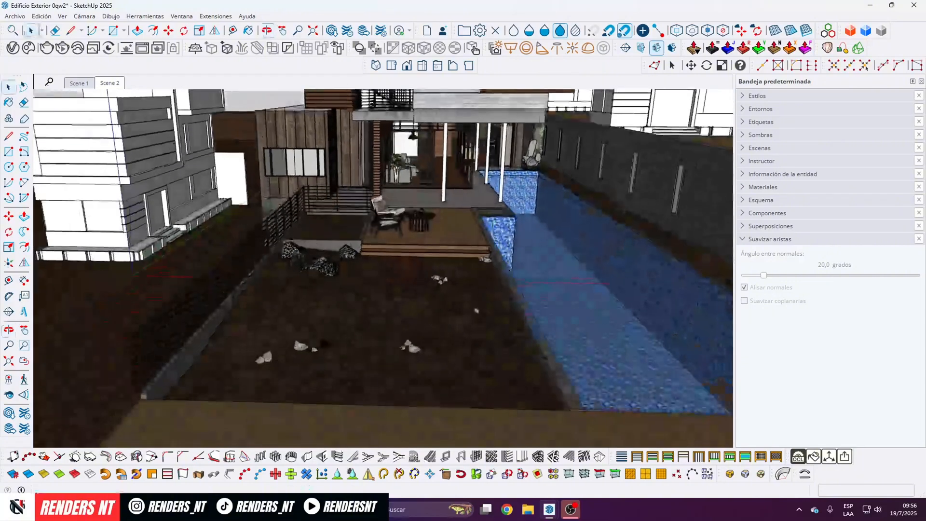
scroll(407, 349, up, 1)
middle_drag(406, 348, 423, 349)
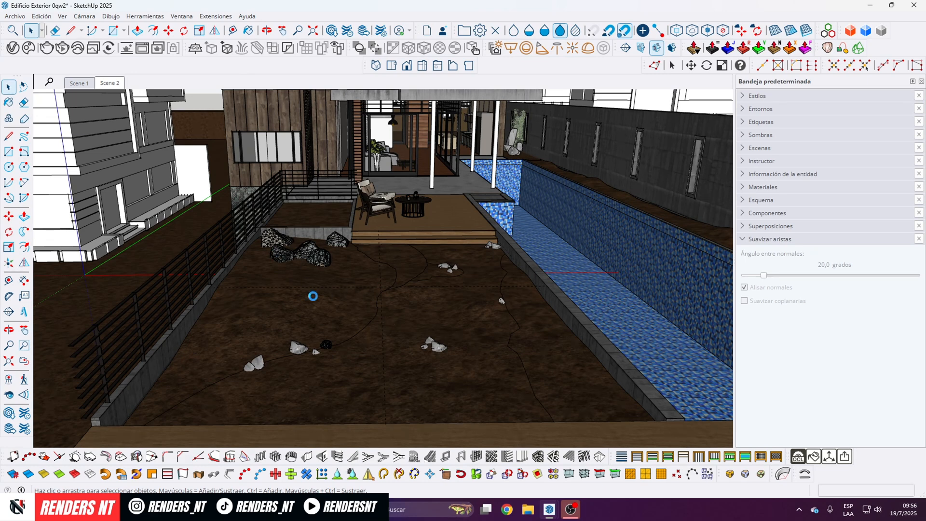
scroll(230, 393, down, 5)
scroll(598, 335, up, 3)
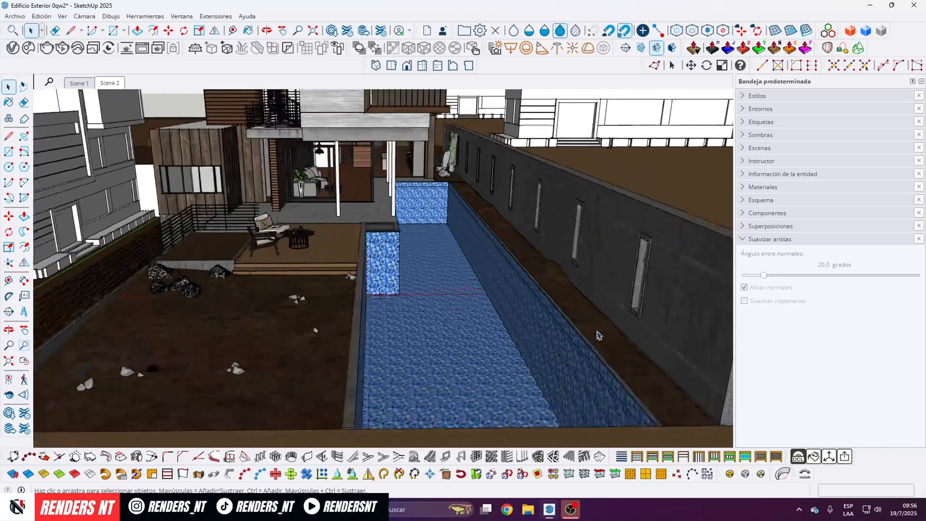
Step: Examine the empty pool basin with its blue mosaic tiles and the concrete wall alongside it
middle_drag(599, 335, 434, 275)
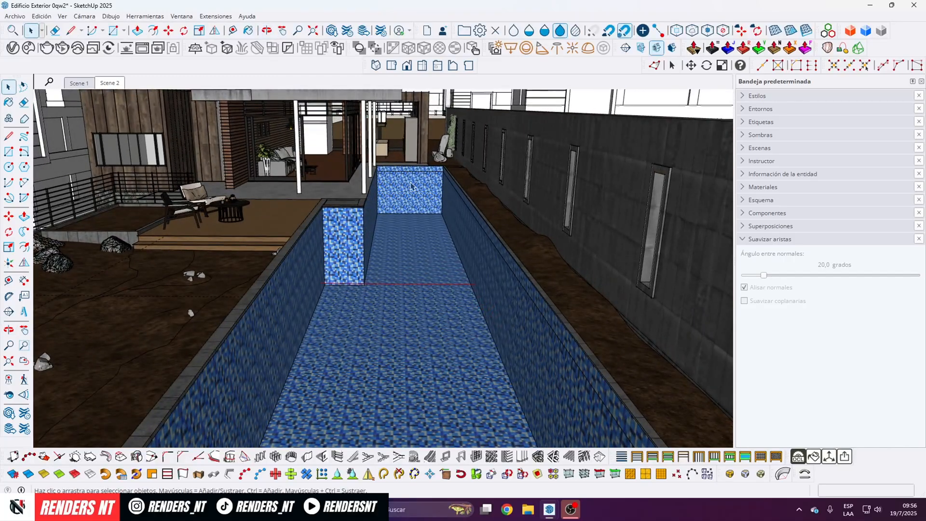
middle_drag(411, 187, 383, 234)
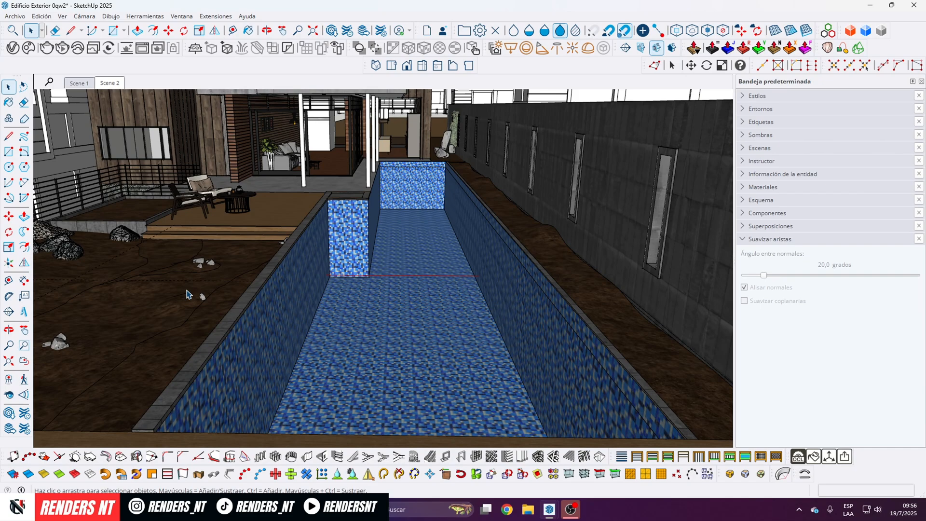
scroll(389, 369, down, 5)
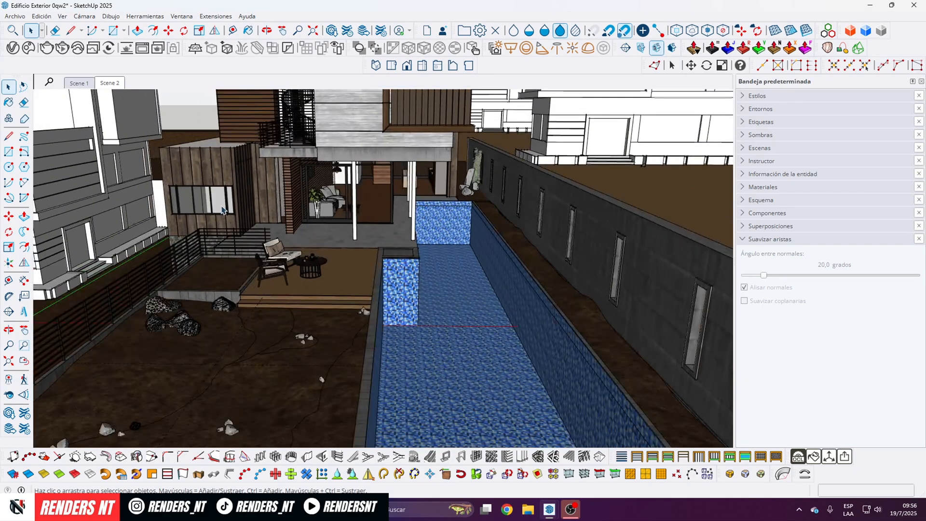
scroll(351, 331, down, 2)
scroll(341, 160, up, 2)
middle_drag(341, 160, 343, 136)
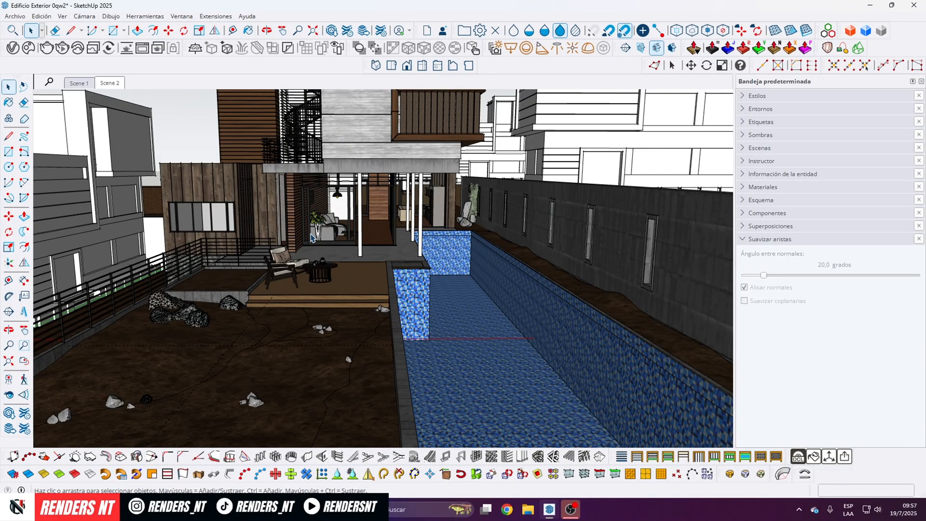
scroll(293, 261, down, 3)
scroll(437, 318, up, 2)
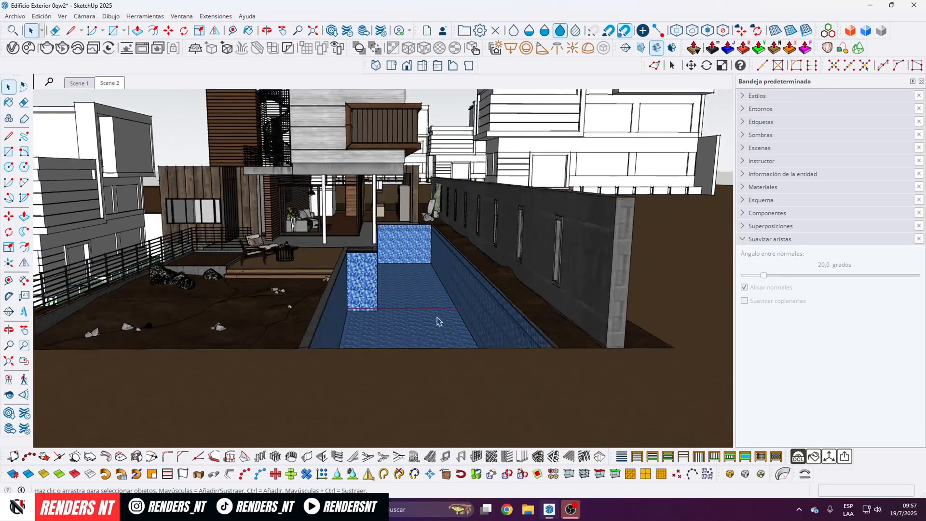
scroll(437, 318, up, 3)
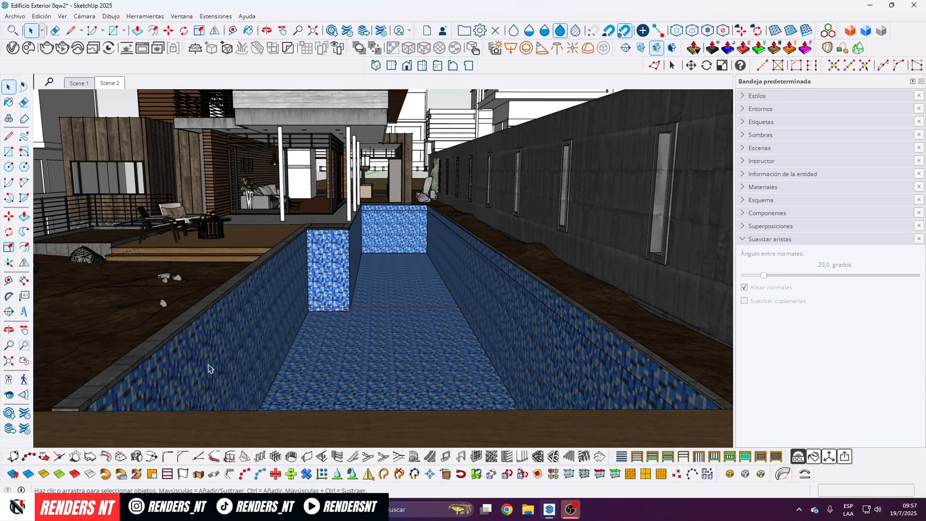
Step: Unhide the flat water surface group that covers the pool basin
click(62, 16)
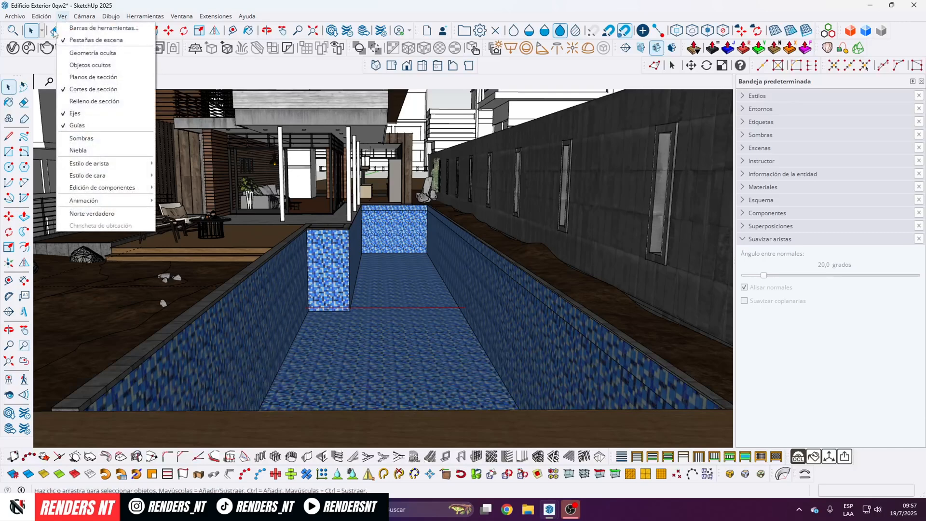
mouse_move(42, 16)
mouse_move(145, 175)
click(253, 199)
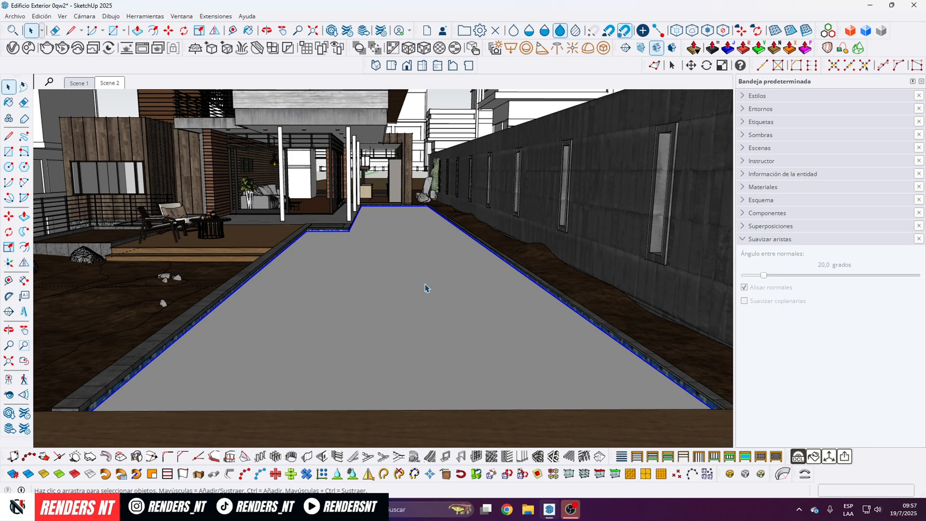
Step: Inspect the face inside the water surface group, close the group and select it again
double_click(394, 290)
click(406, 272)
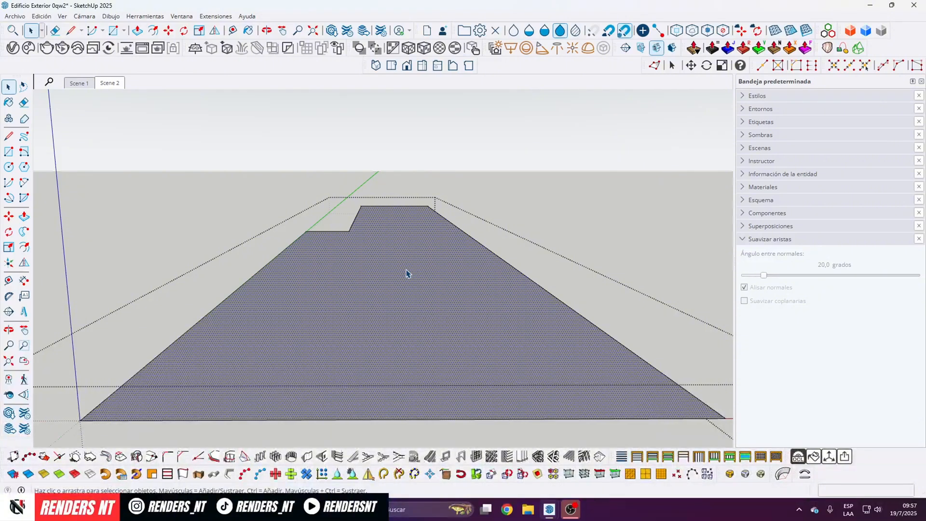
key(Escape)
click(407, 272)
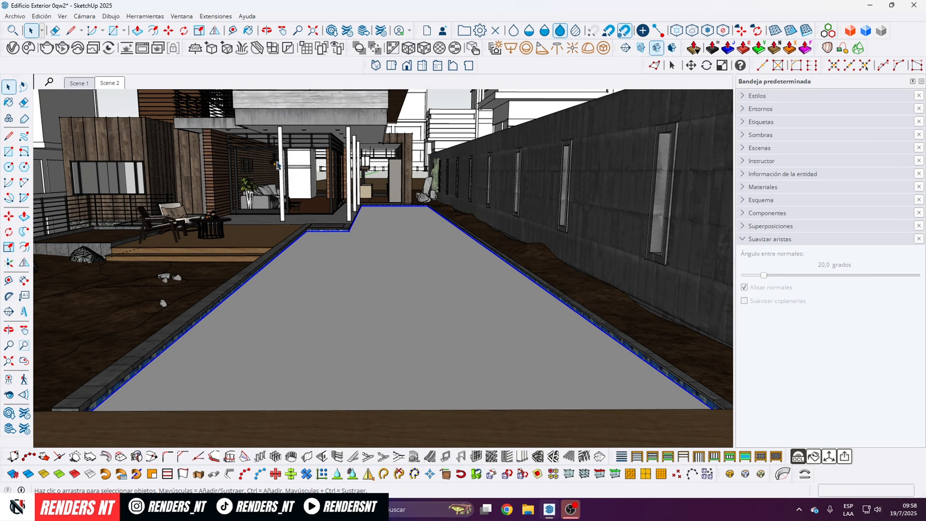
Step: Move the water surface group straight up along the blue axis so it floats above the pool
key(m)
click(312, 236)
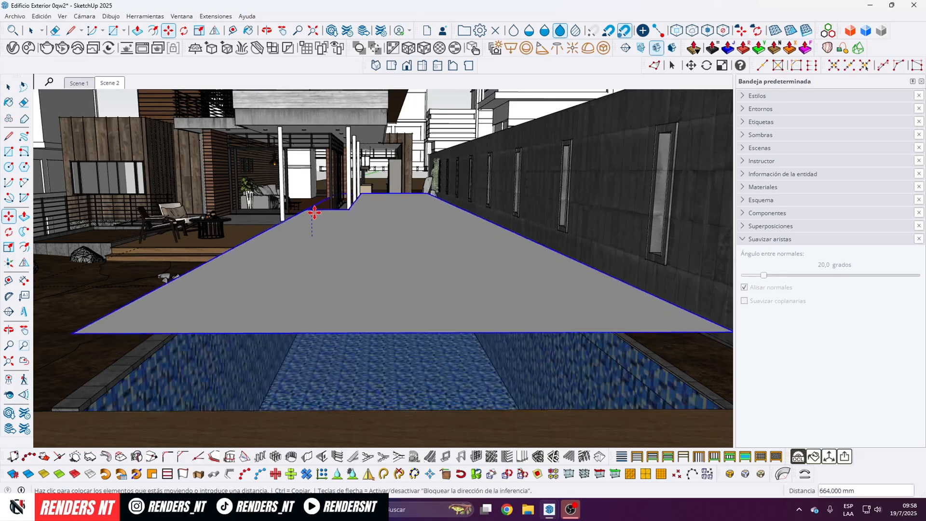
key(Escape)
middle_drag(314, 201, 389, 308)
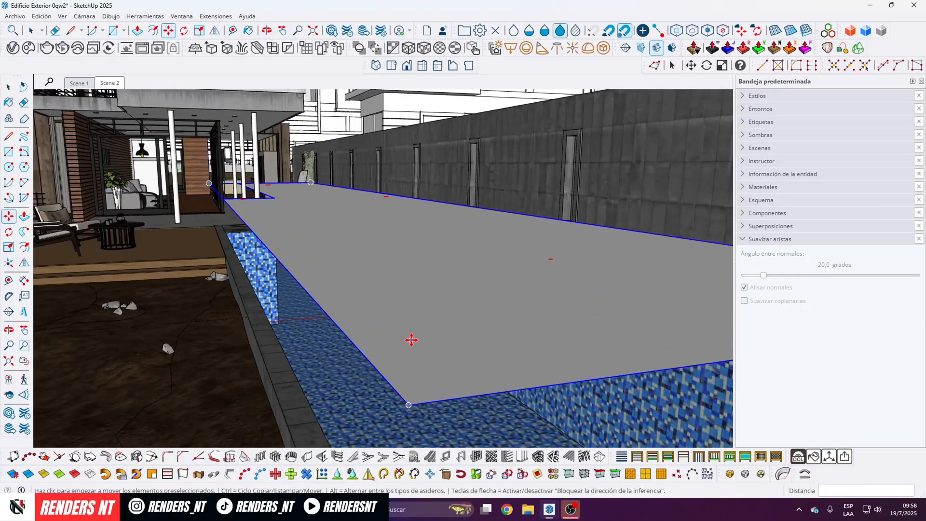
scroll(405, 340, down, 3)
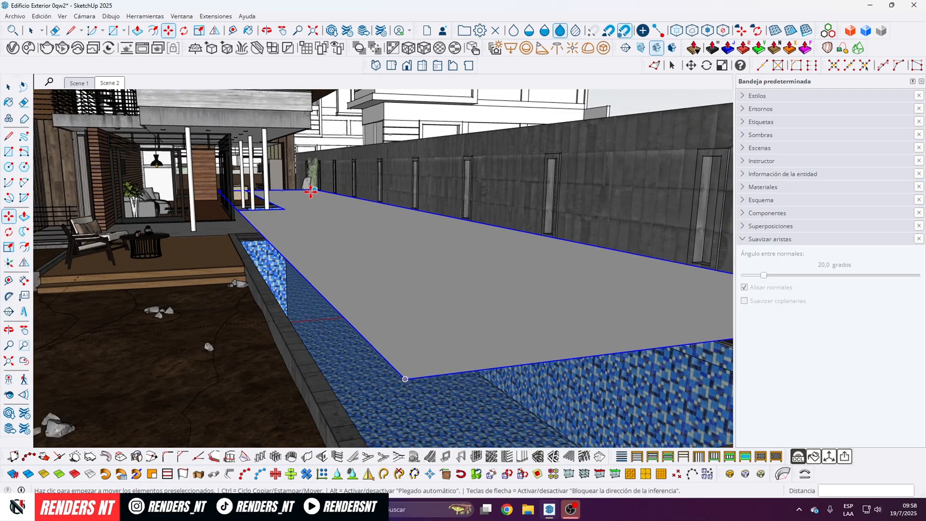
scroll(310, 192, down, 2)
scroll(362, 276, up, 3)
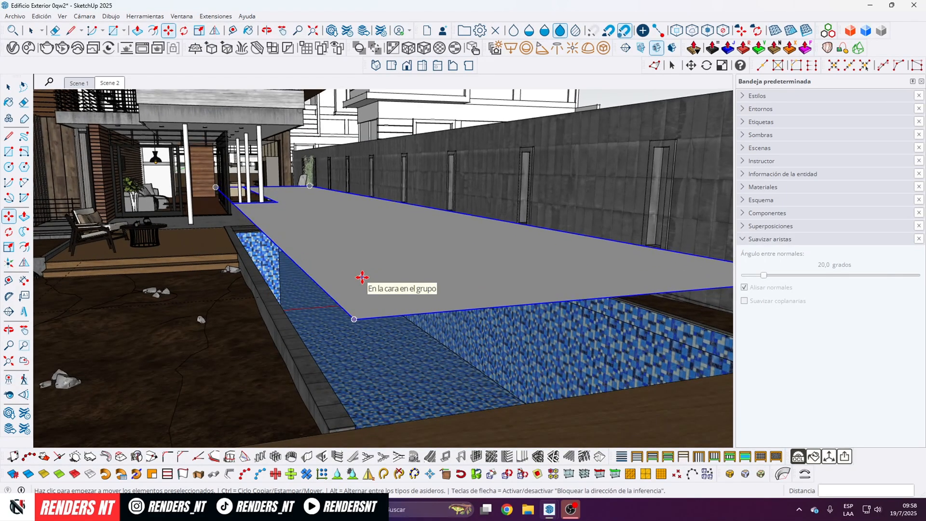
scroll(361, 278, up, 4)
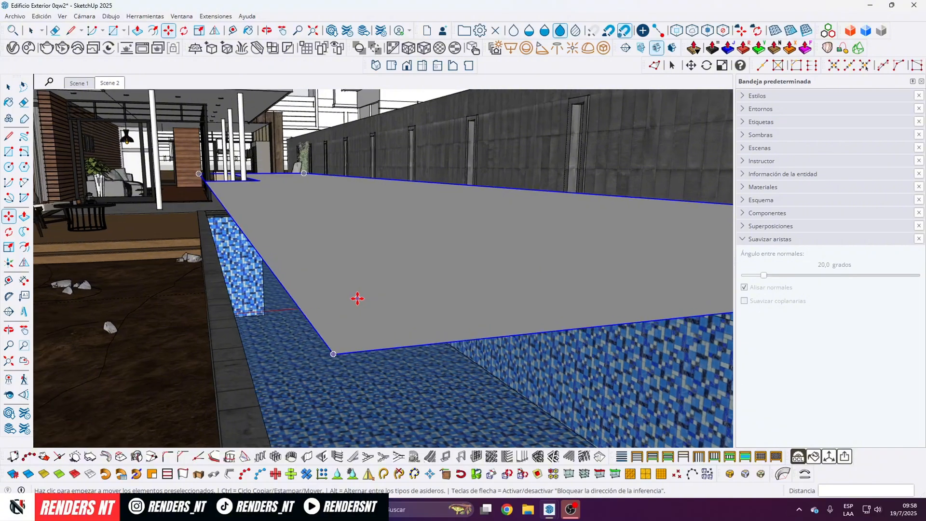
middle_drag(358, 298, 425, 304)
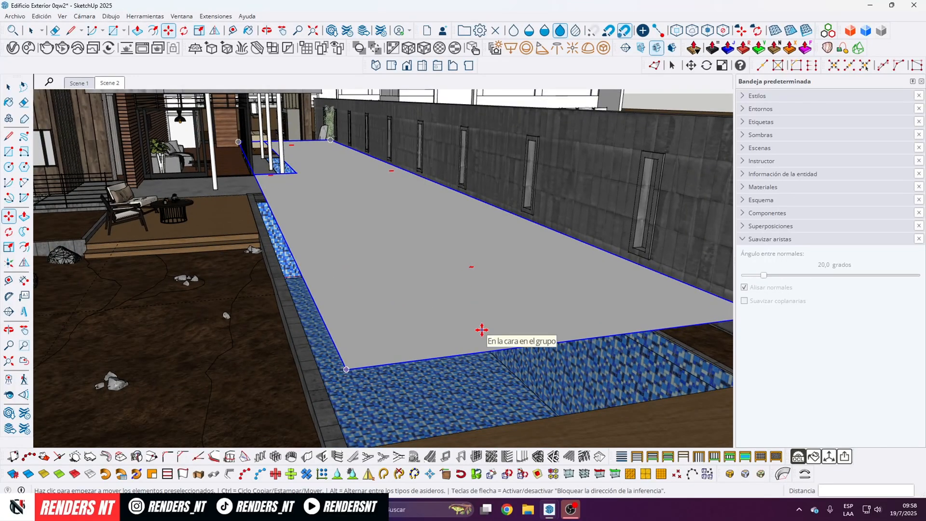
click(8, 86)
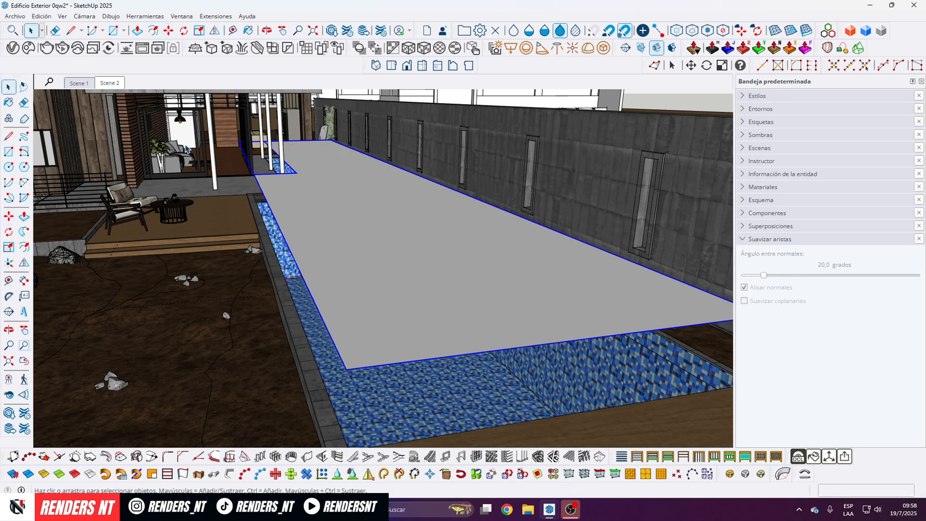
Step: Open the water surface group and Push/Pull its face downward to give the water thickness
scroll(373, 338, up, 2)
scroll(478, 257, down, 2)
scroll(406, 345, up, 4)
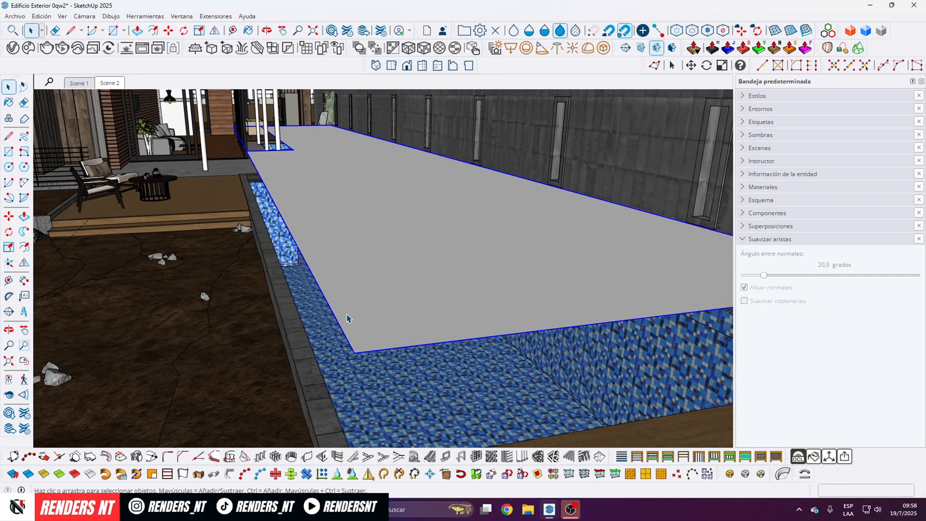
scroll(369, 340, down, 1)
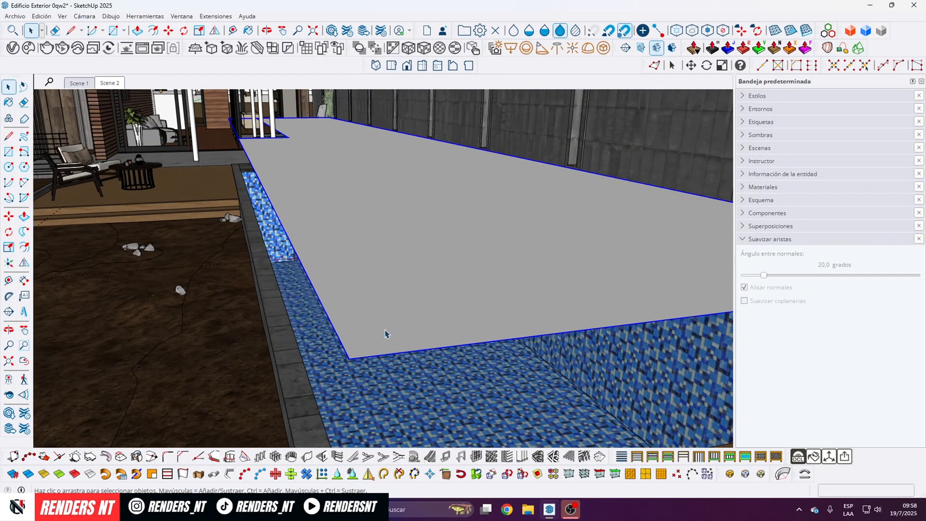
double_click(384, 334)
scroll(392, 331, up, 2)
click(387, 315)
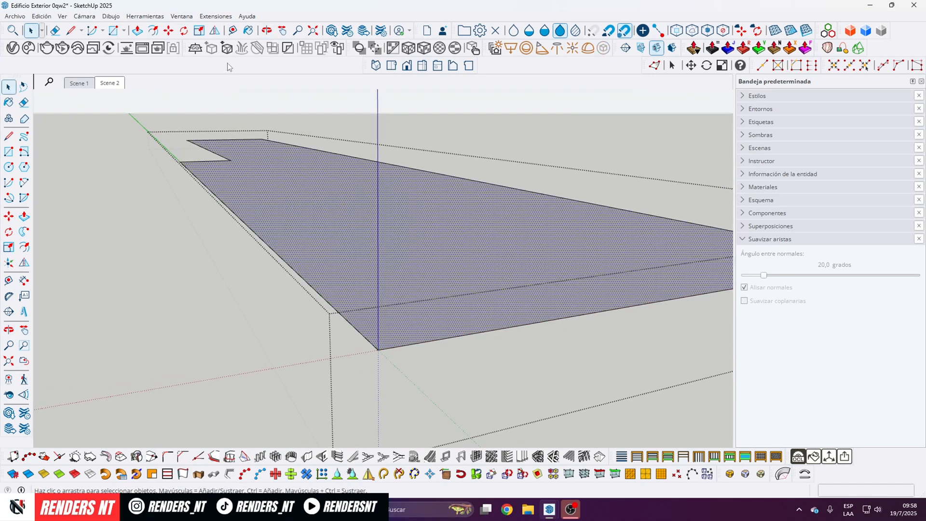
key(p)
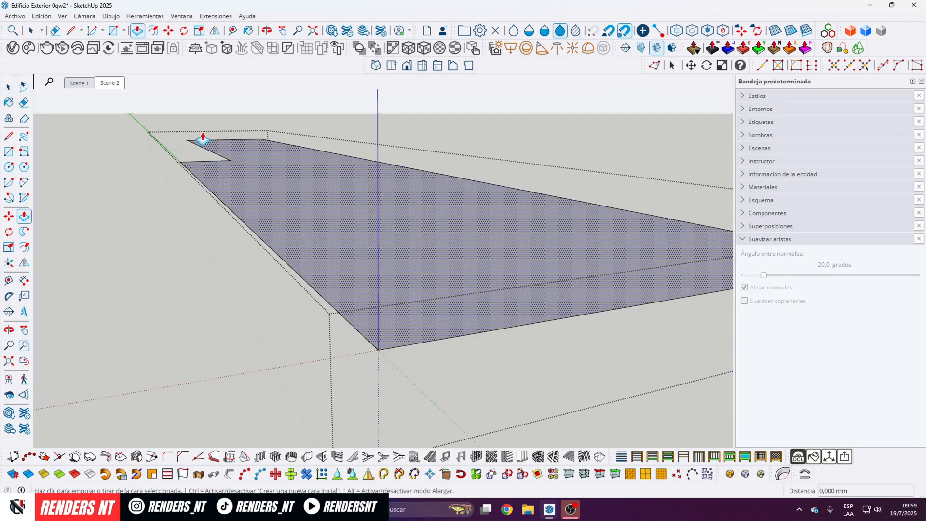
click(331, 280)
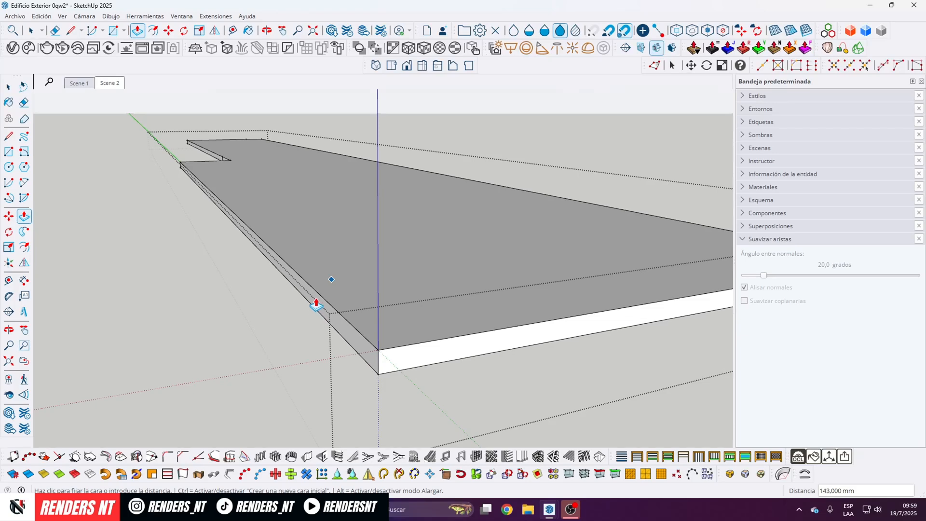
click(313, 309)
Step: Extend the underside of the water slab downward by about 63 mm and close the group
scroll(345, 316, up, 2)
middle_drag(345, 317, 350, 364)
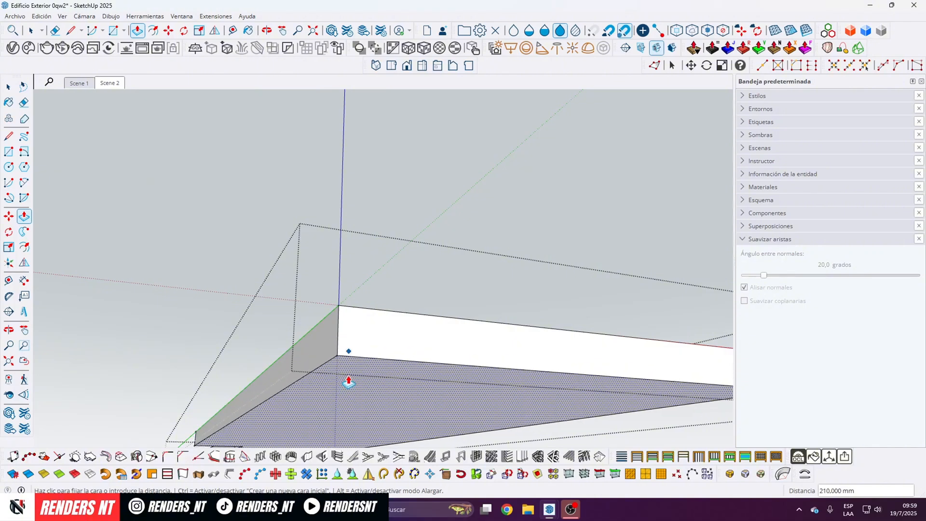
click(357, 359)
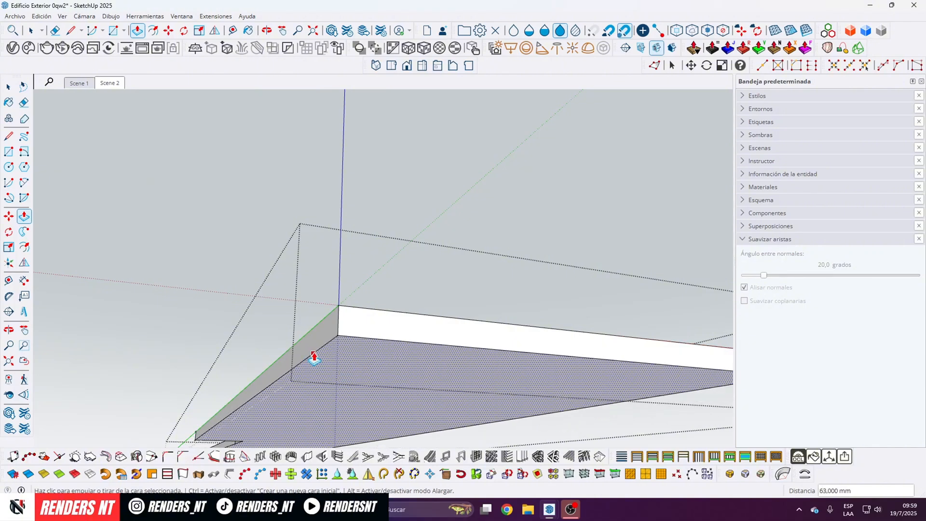
middle_drag(314, 356, 337, 426)
scroll(335, 385, up, 5)
scroll(338, 381, down, 5)
scroll(342, 376, up, 3)
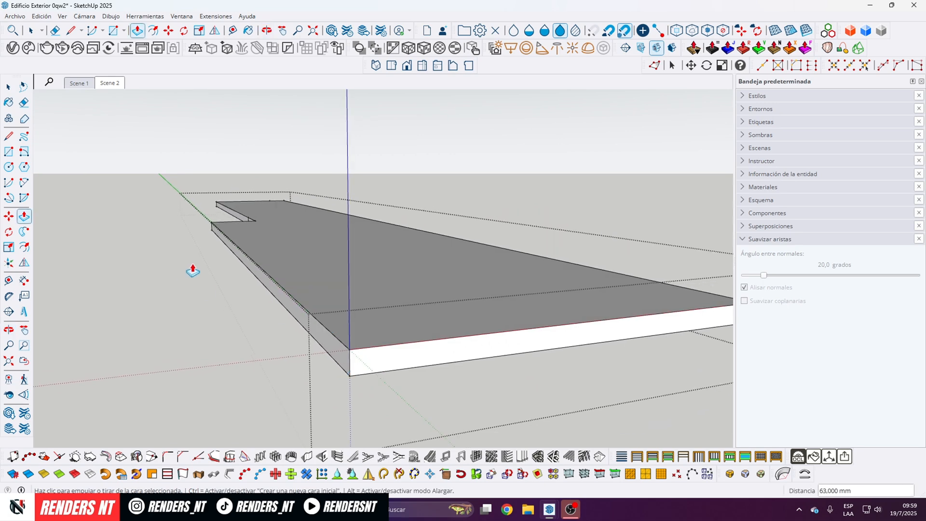
scroll(331, 355, up, 1)
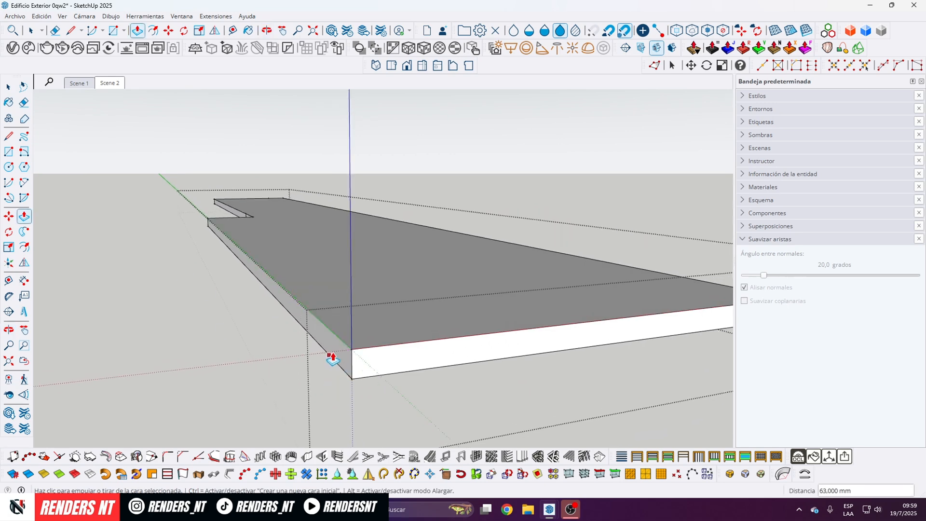
click(9, 87)
click(196, 332)
Step: Move the solid water slab down about 1051 mm along the blue axis into the pool basin, just below the rim
middle_drag(321, 313, 343, 353)
click(353, 323)
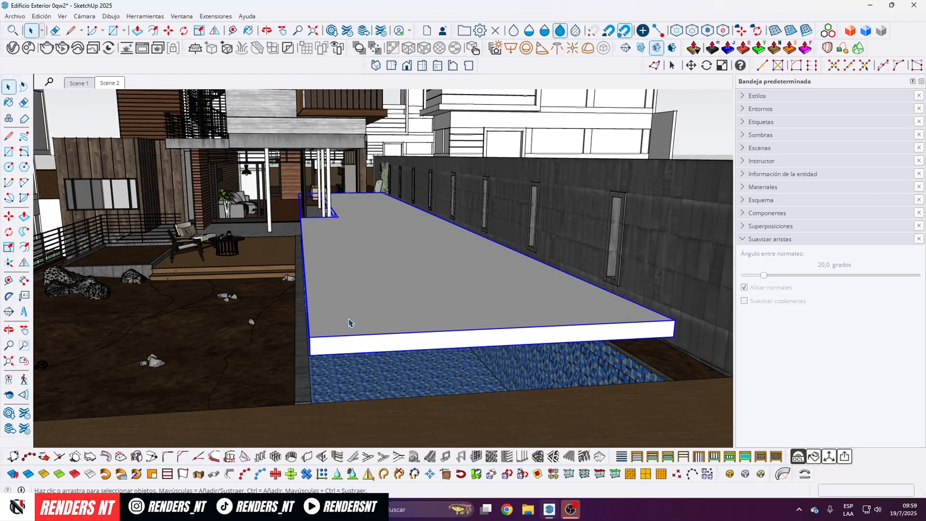
middle_drag(501, 320, 357, 226)
click(168, 31)
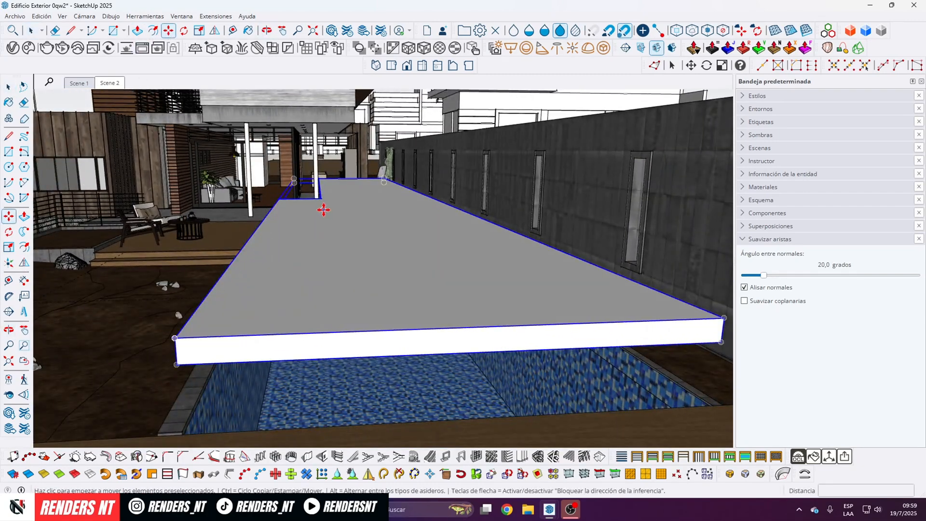
click(320, 208)
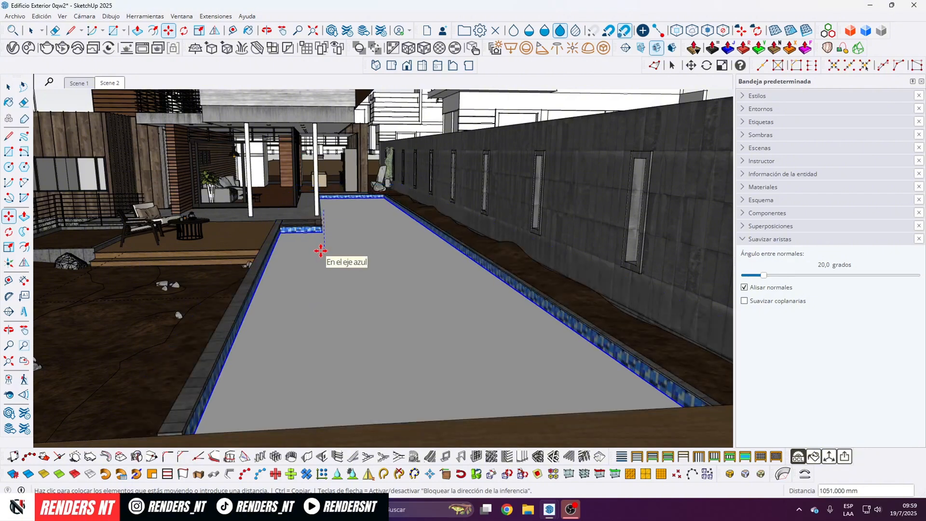
click(321, 251)
middle_drag(318, 248, 352, 227)
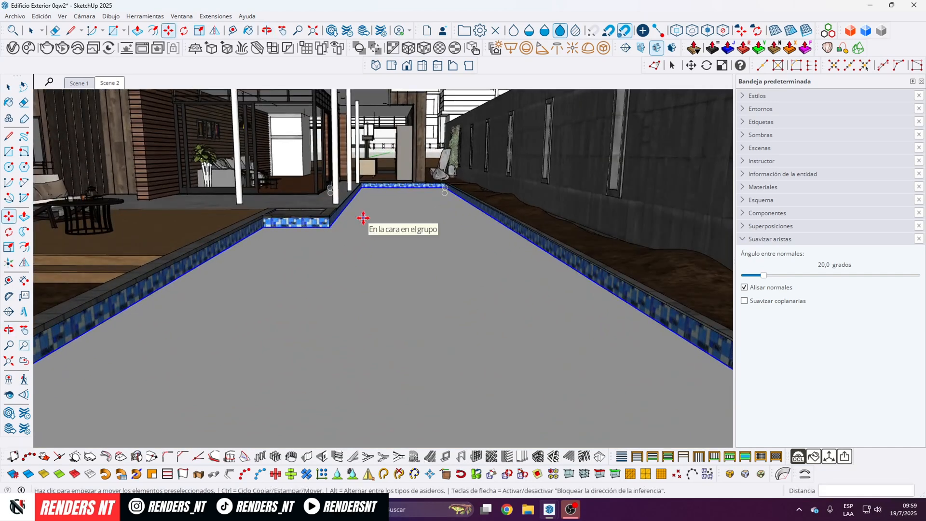
scroll(264, 223, up, 2)
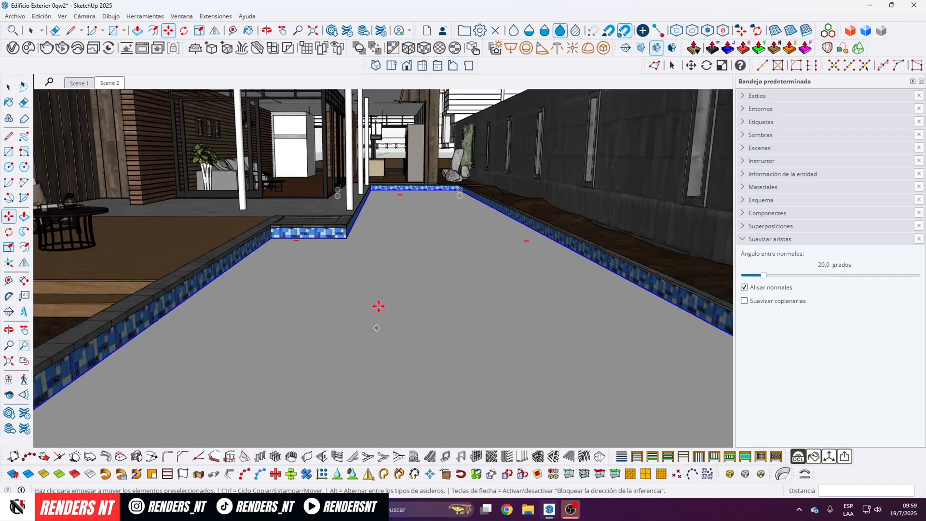
scroll(378, 306, down, 3)
scroll(411, 249, down, 3)
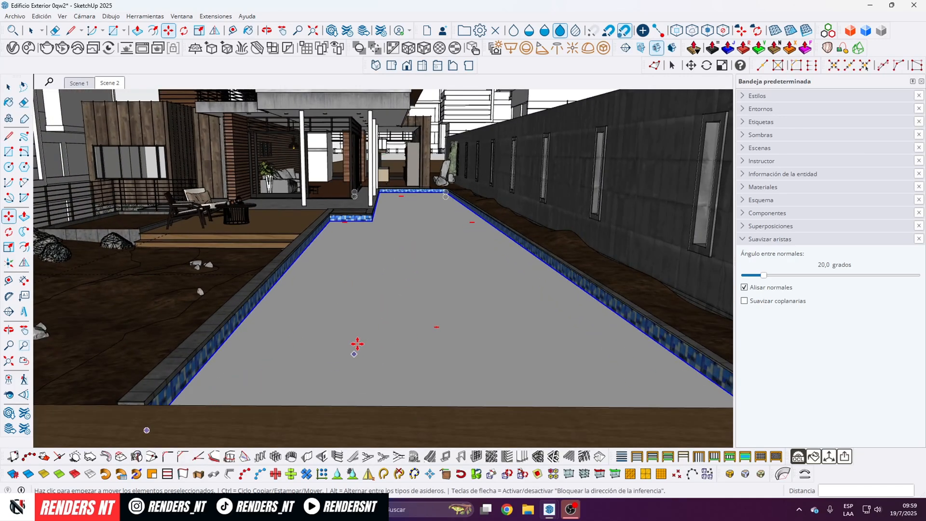
Step: Look through the water materials in the Chaos Cosmos library, dismiss the update notice and minimize the browser
mouse_move(386, 332)
middle_down()
mouse_move(200, 265)
mouse_move(384, 295)
mouse_move(335, 259)
mouse_move(448, 288)
mouse_move(399, 295)
mouse_move(405, 302)
mouse_move(392, 286)
middle_up()
key(space)
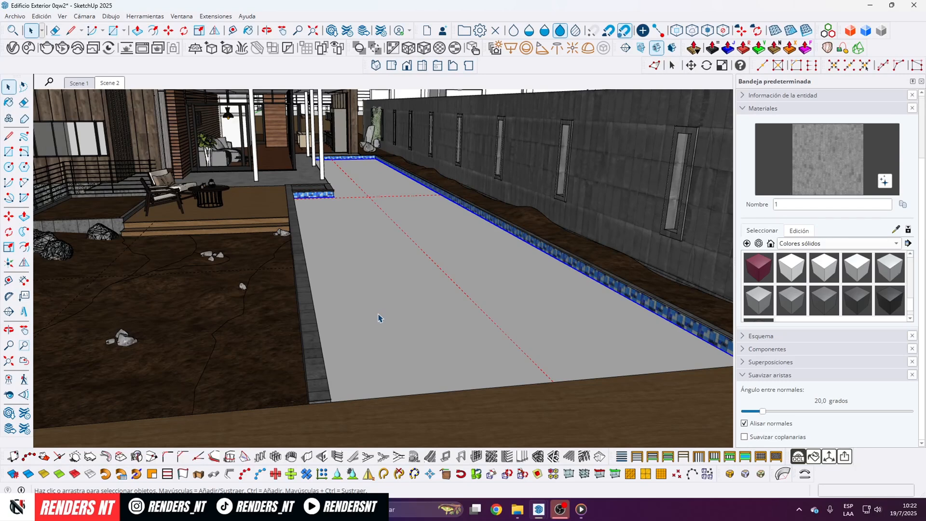
click(29, 49)
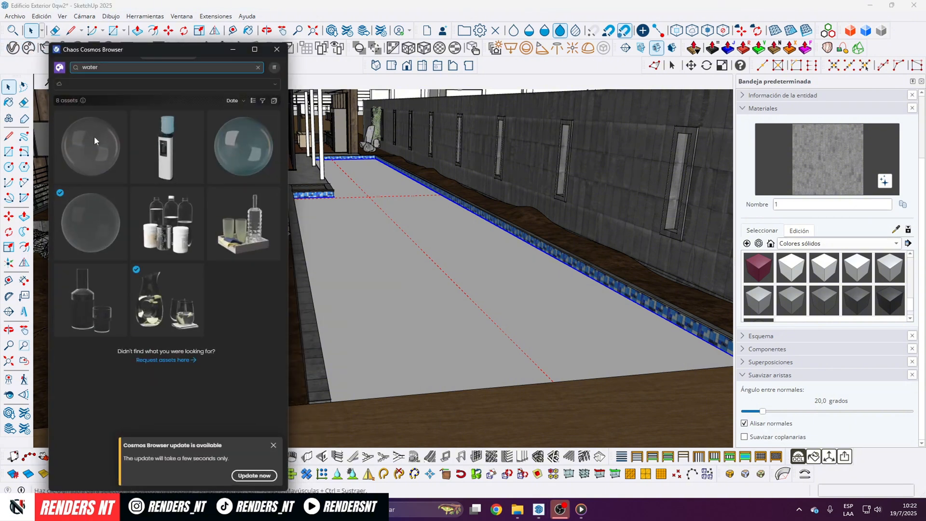
mouse_move(111, 246)
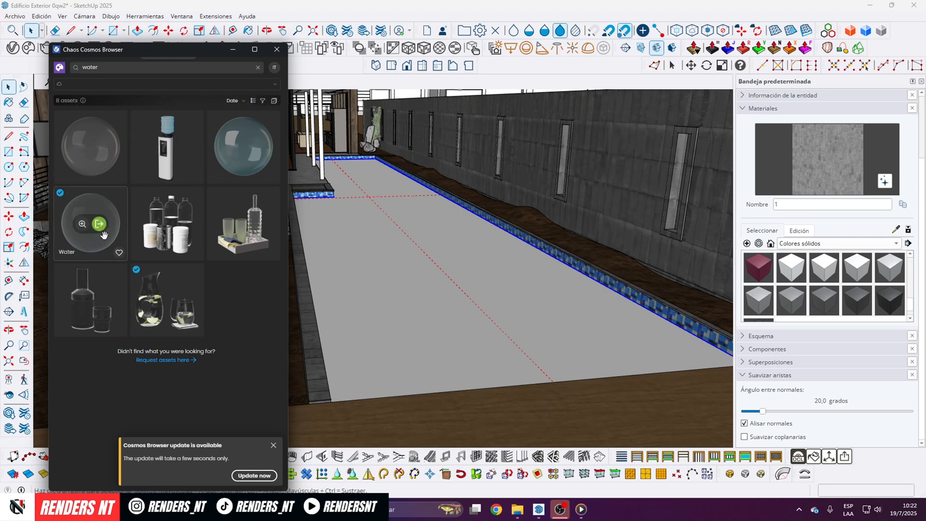
click(98, 224)
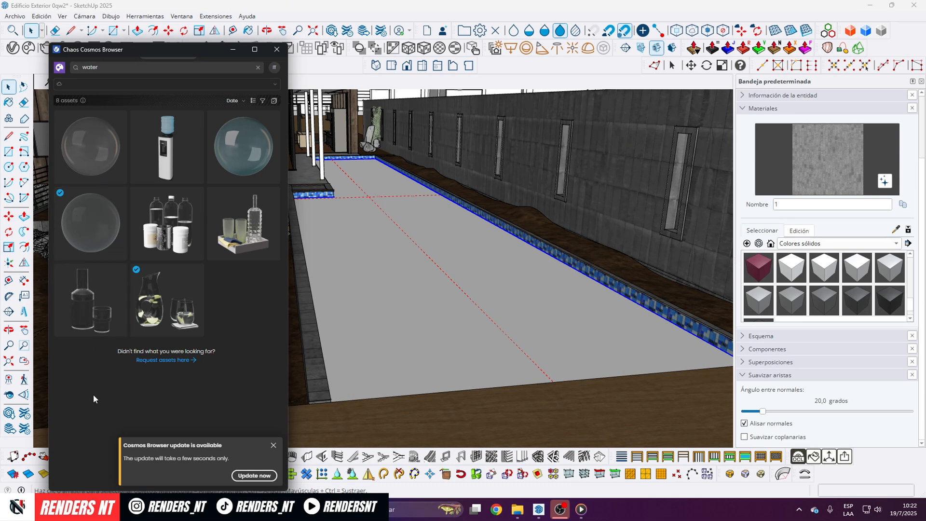
click(274, 447)
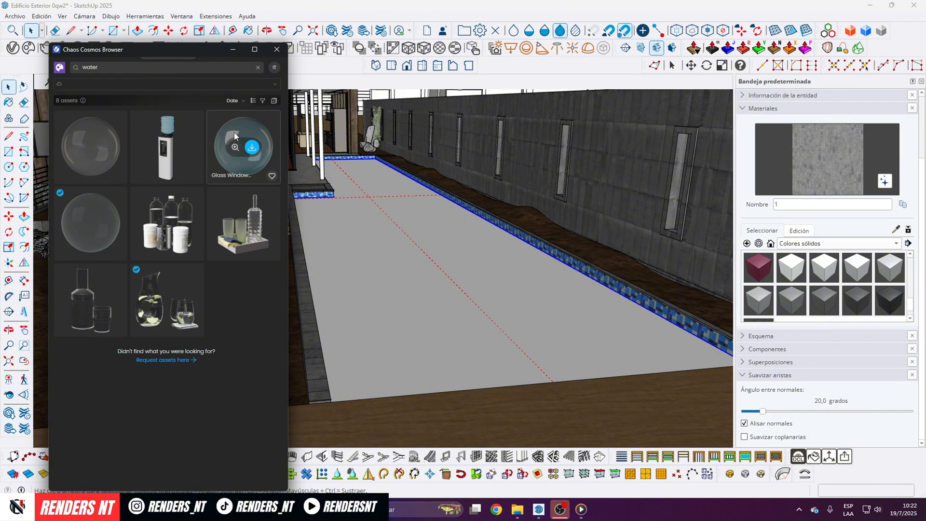
click(234, 49)
Step: Create a new generic V-Ray material and name it Agua
click(16, 49)
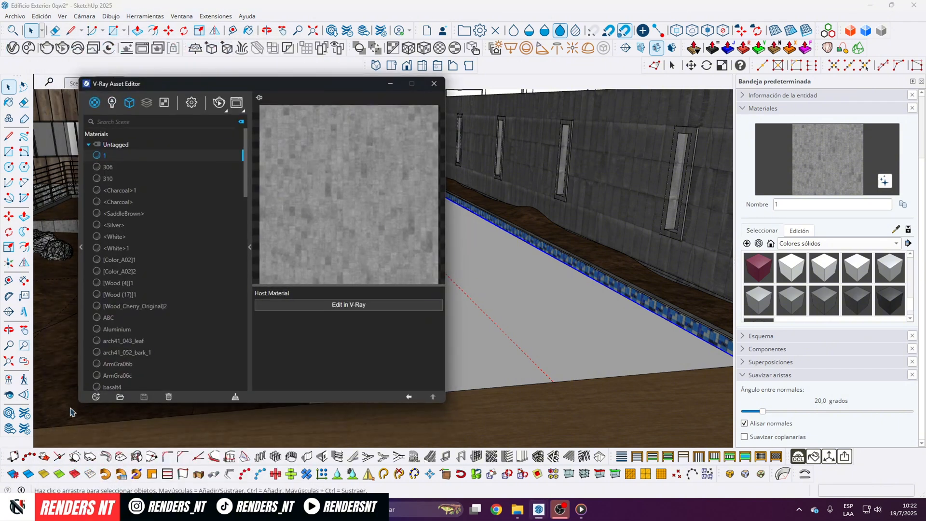
click(96, 397)
mouse_move(112, 382)
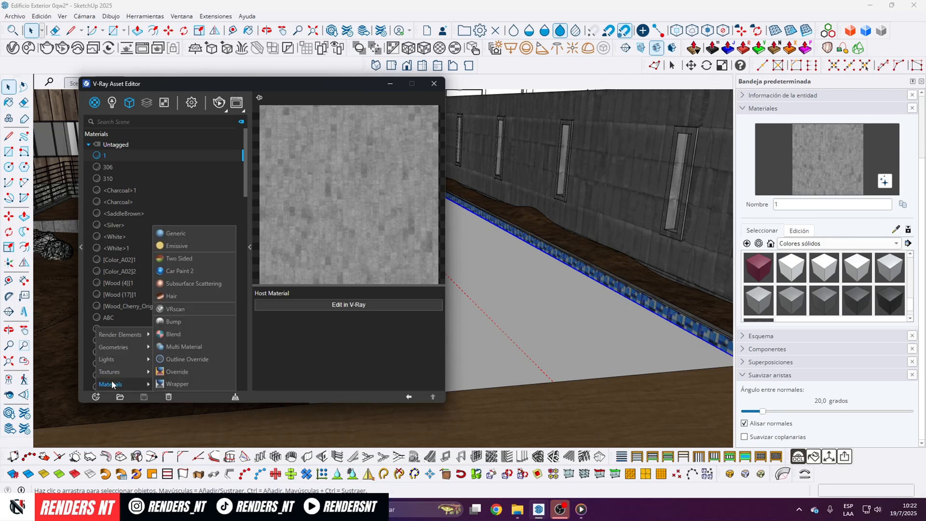
click(167, 232)
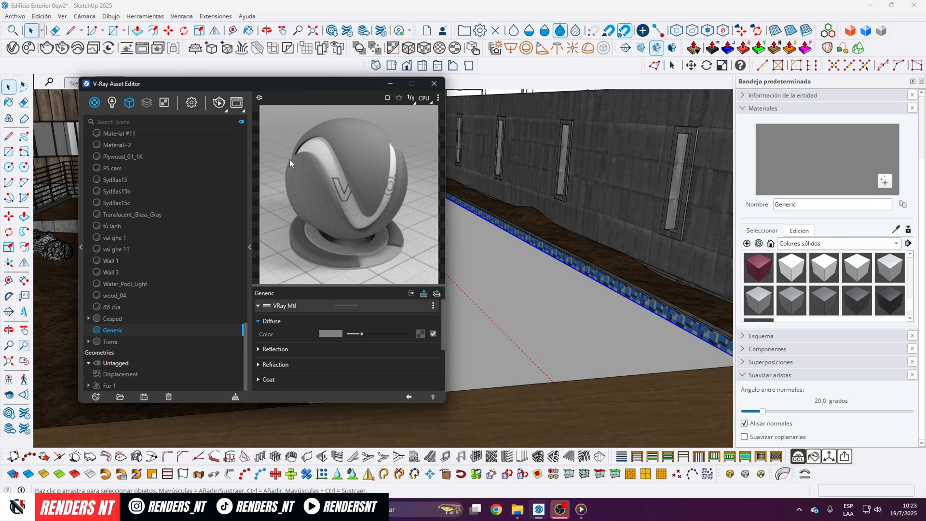
double_click(124, 330)
text(Agua)
key(Return)
Step: Set the Agua material's diffuse color to black and its reflection color to white
drag(283, 85, 240, 65)
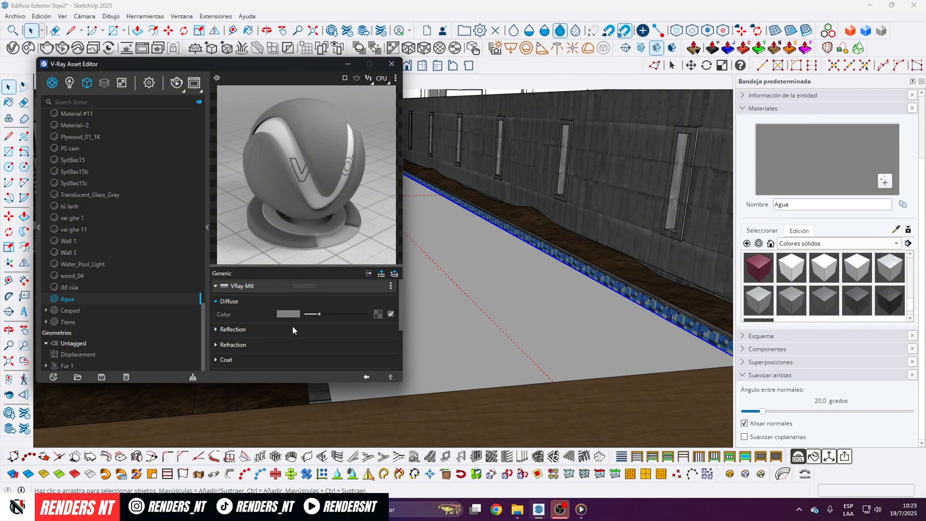
drag(260, 68, 247, 67)
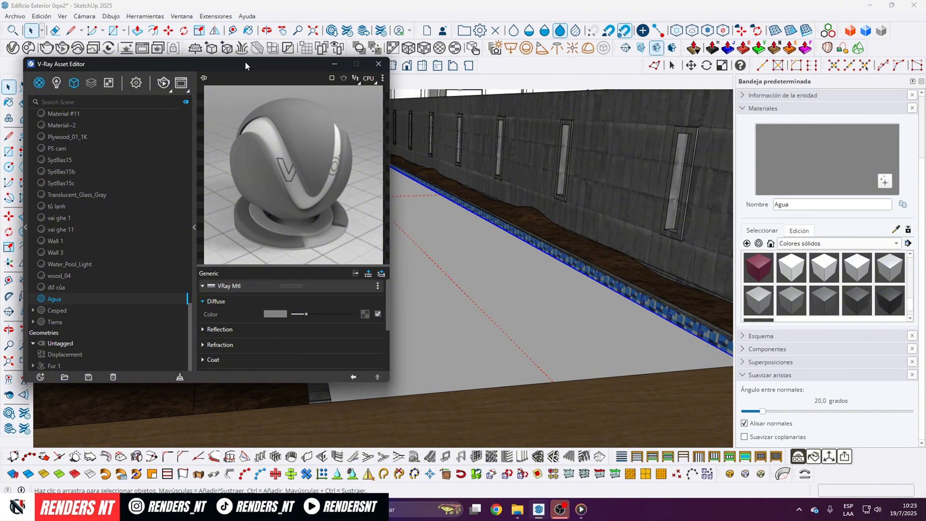
drag(305, 313, 290, 314)
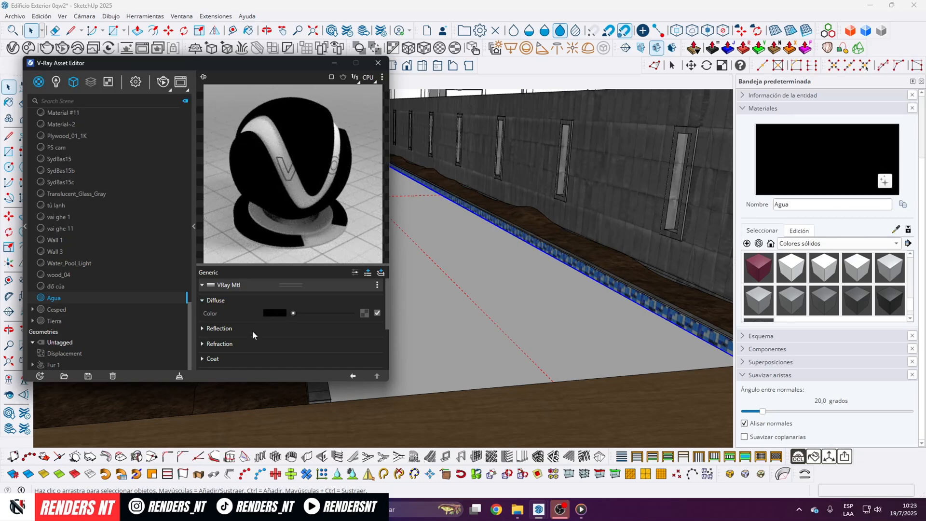
click(203, 330)
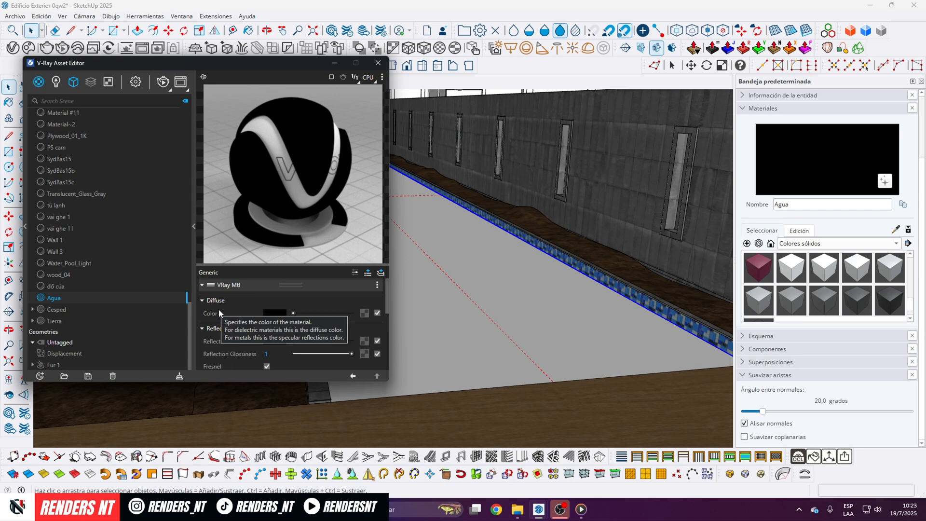
scroll(213, 318, down, 2)
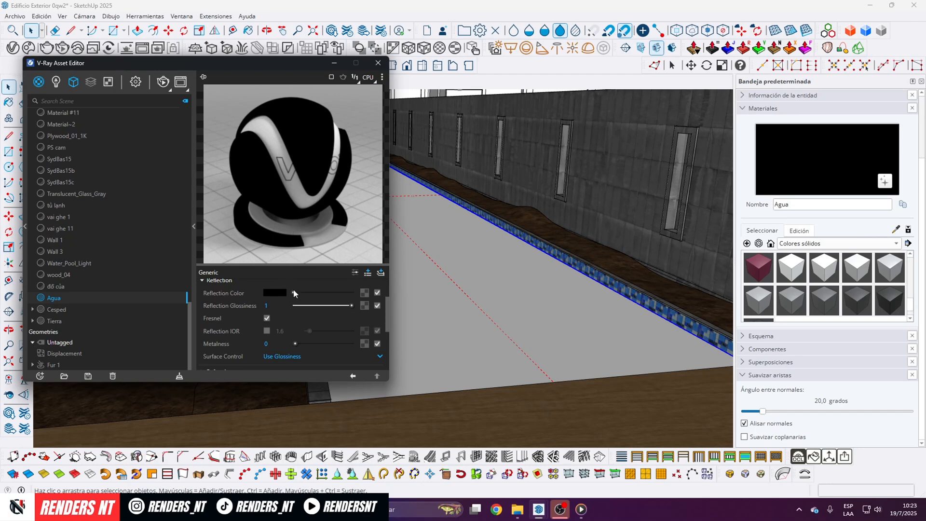
drag(293, 292, 355, 294)
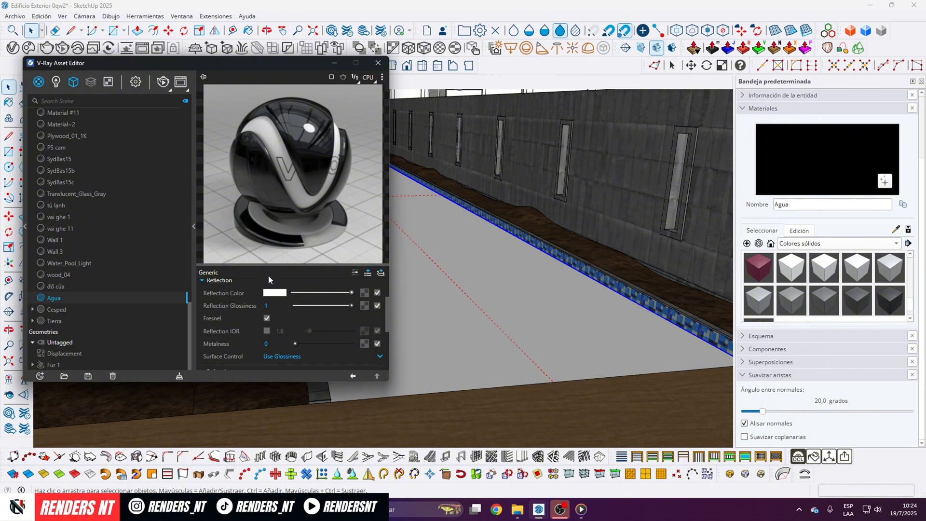
Step: Set the refraction color of the Agua material to full white to make it transparent
scroll(232, 317, down, 2)
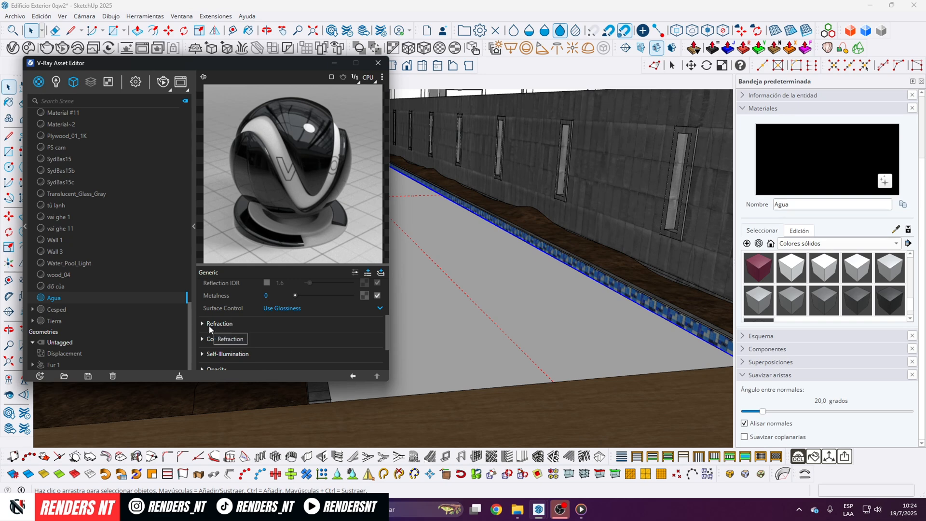
click(232, 324)
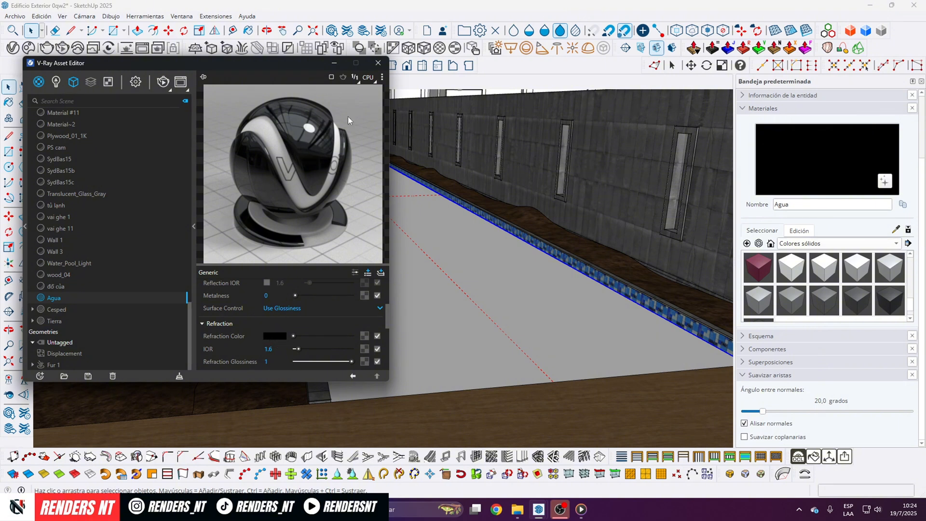
drag(292, 336, 360, 334)
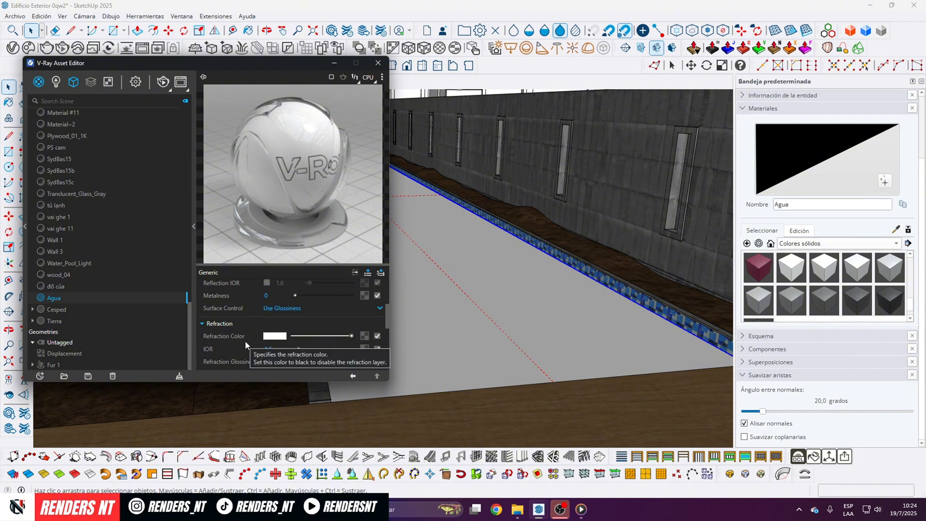
scroll(243, 328, down, 1)
scroll(244, 327, up, 1)
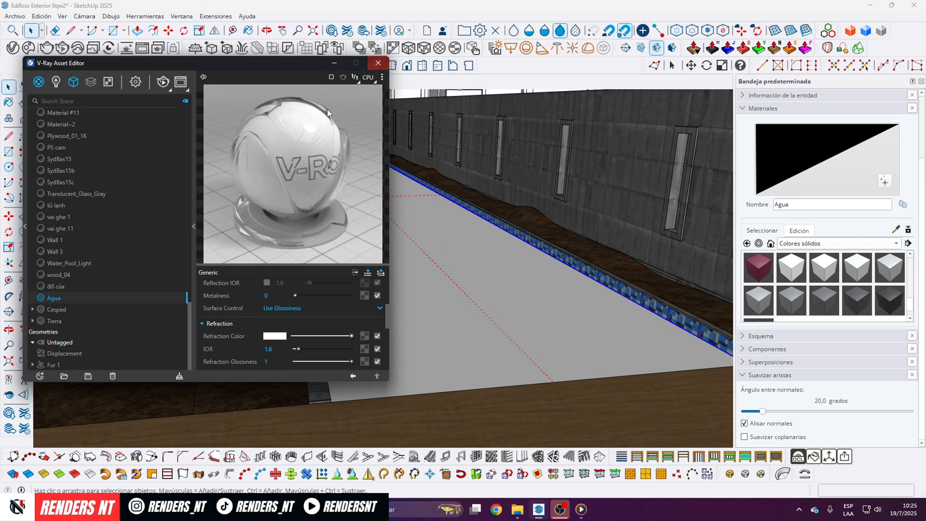
Step: Set the refraction IOR of the Agua material to 1.33
mouse_move(278, 68)
mouse_down()
mouse_move(280, 58)
mouse_move(280, 70)
mouse_up()
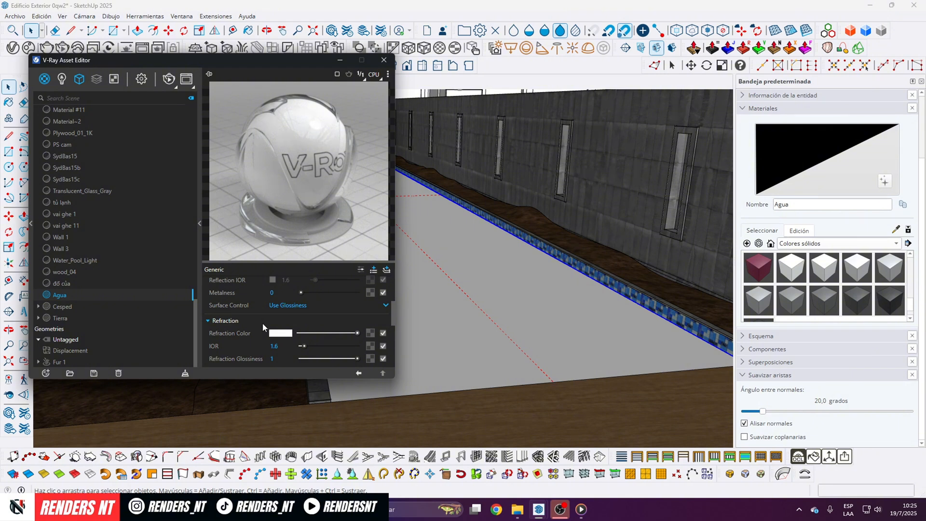
click(274, 346)
key(BackSpace)
text(33)
key(Return)
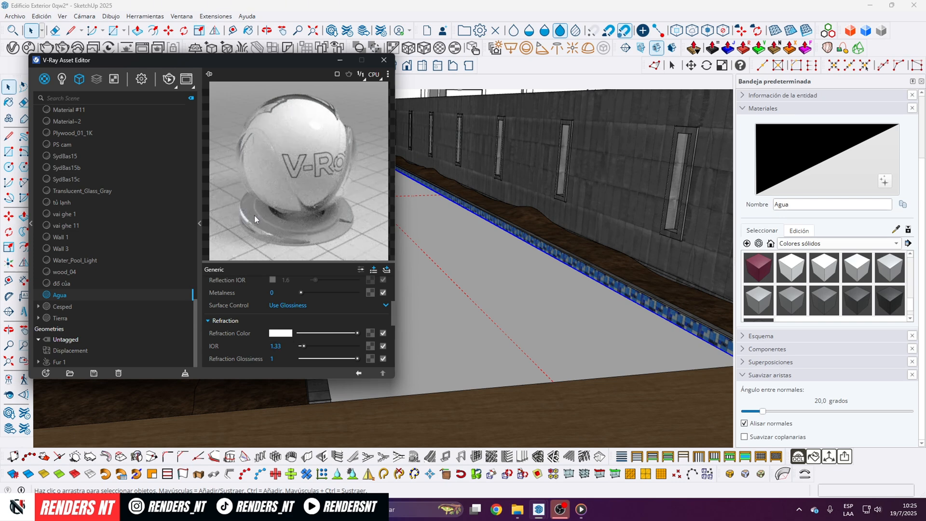
scroll(259, 317, down, 5)
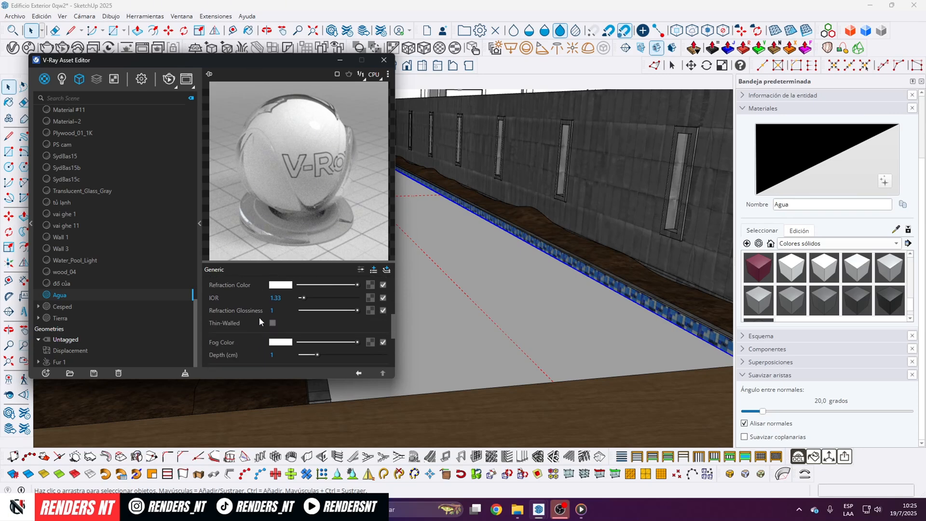
scroll(257, 334, up, 5)
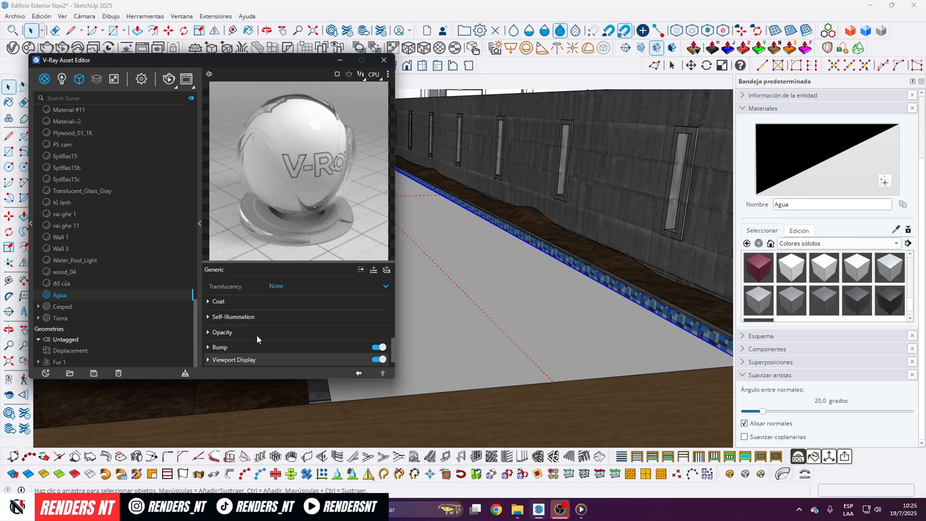
Step: Open the water slab group, select all of its geometry and paint it with the Agua material
drag(255, 72, 127, 98)
double_click(345, 261)
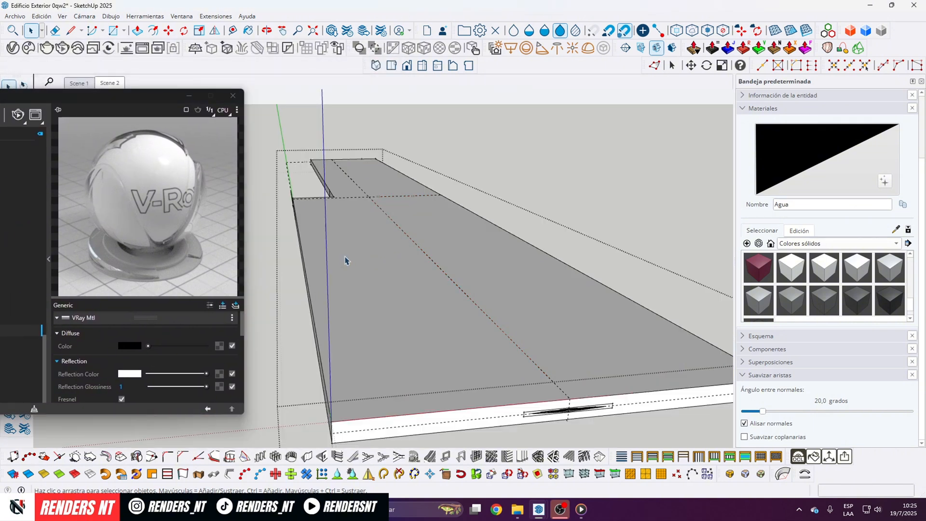
click(345, 259)
key(b)
click(516, 331)
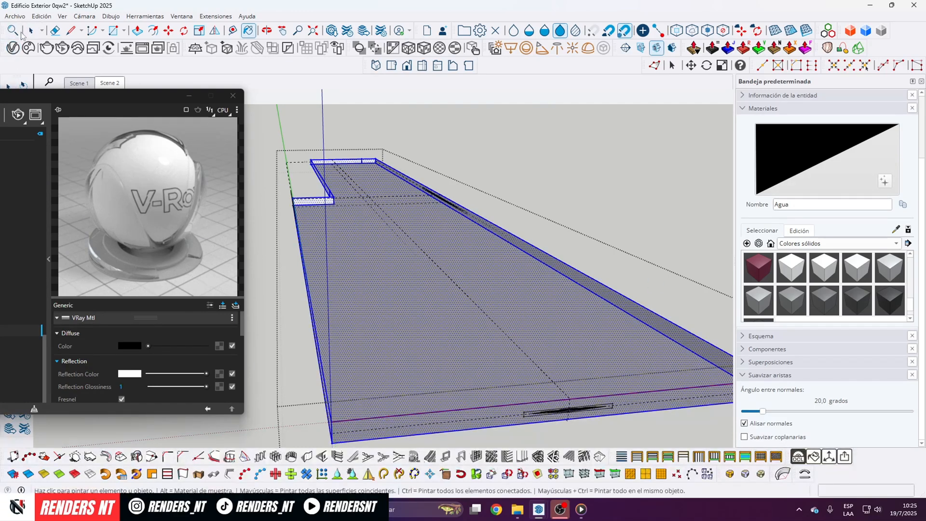
Step: Examine the painted water slab's side and end faces from several angles and minimize the V-Ray Asset Editor
key(space)
key(b)
mouse_move(360, 231)
middle_down()
mouse_move(475, 224)
mouse_move(244, 229)
middle_up()
scroll(312, 245, up, 5)
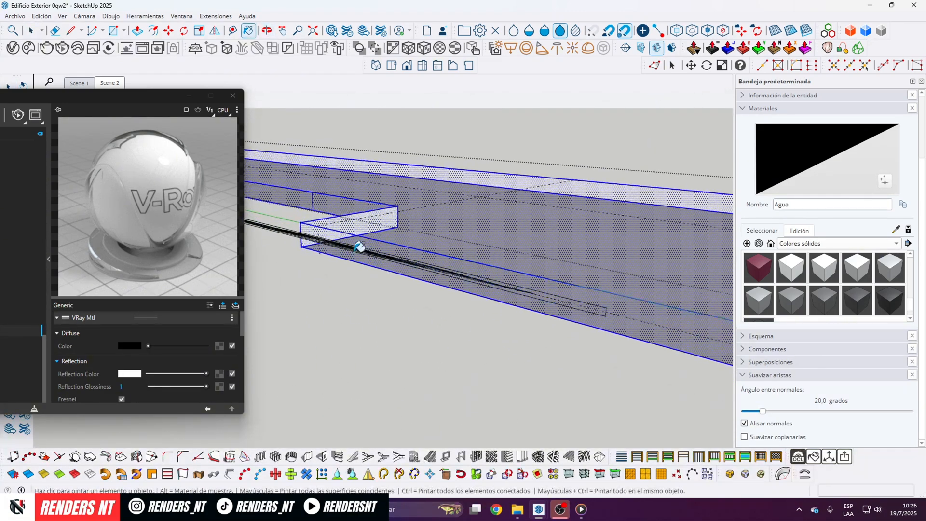
middle_drag(355, 246, 376, 260)
scroll(410, 202, down, 2)
scroll(410, 204, down, 2)
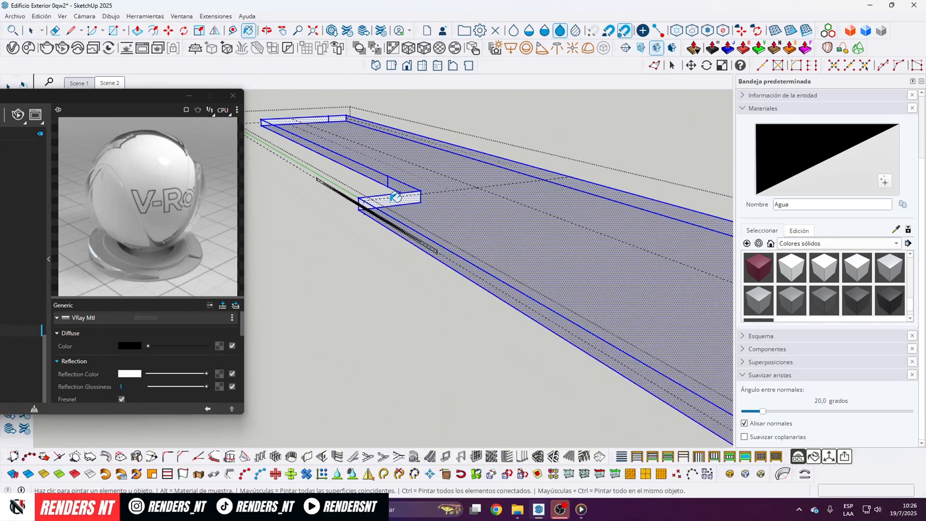
middle_drag(392, 195, 407, 200)
scroll(285, 244, down, 4)
scroll(381, 231, up, 2)
middle_drag(410, 233, 434, 236)
click(189, 95)
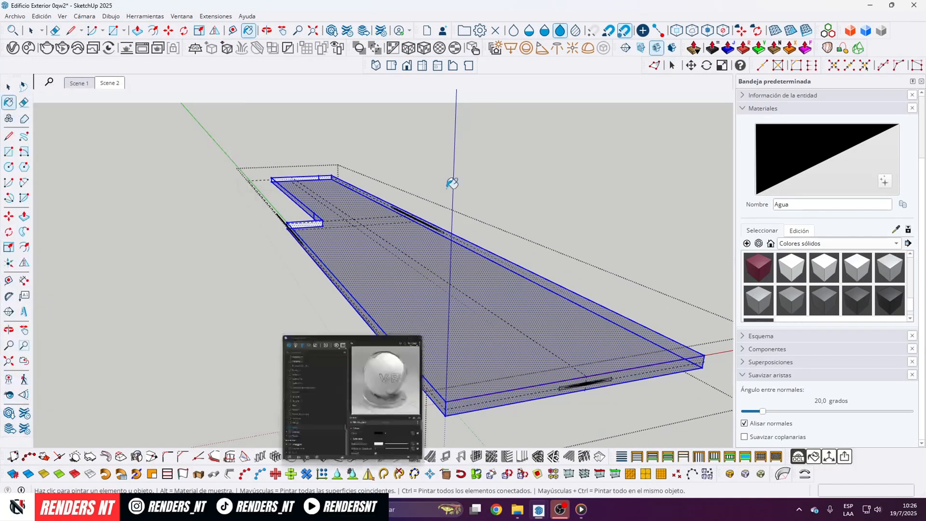
Step: Reselect the whole water slab with Agua as the paint material, check its faces from below and close the group
key(space)
click(200, 211)
middle_drag(307, 257, 360, 124)
triple_click(355, 313)
click(836, 175)
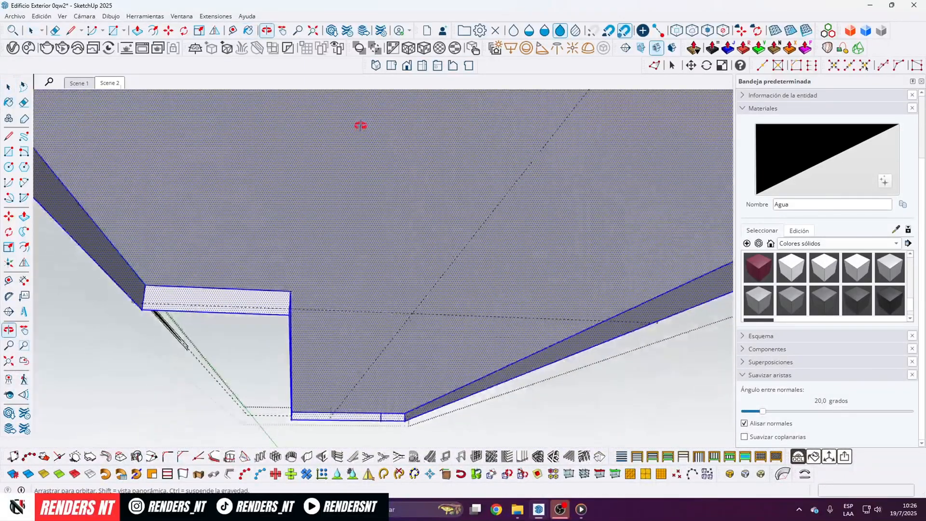
middle_drag(326, 219, 325, 330)
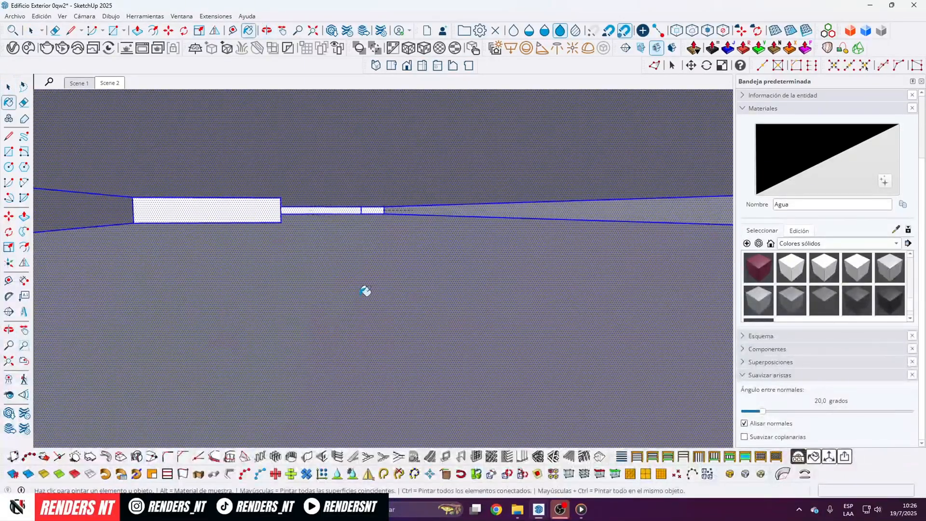
scroll(377, 224, up, 6)
key(space)
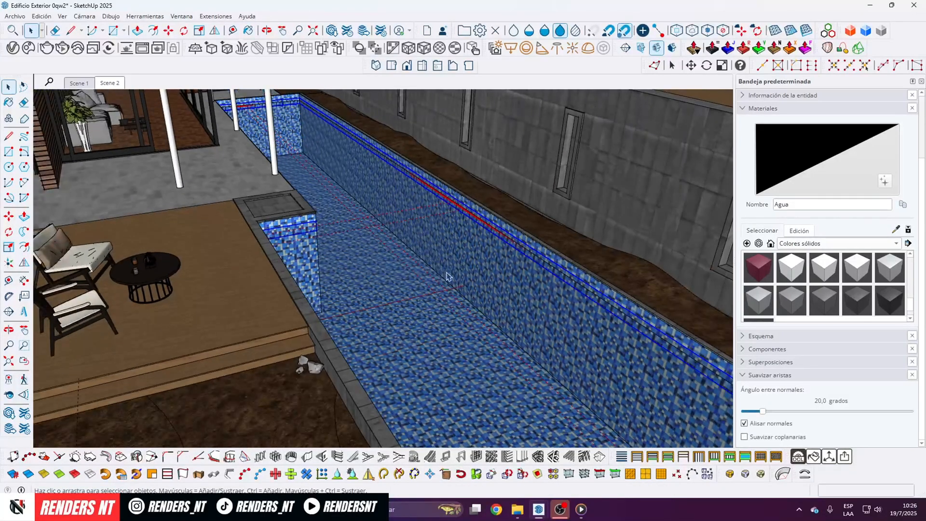
Step: Open the water slab group, select all of its geometry with Agua as the paint material, and close the group
middle_drag(449, 277, 382, 273)
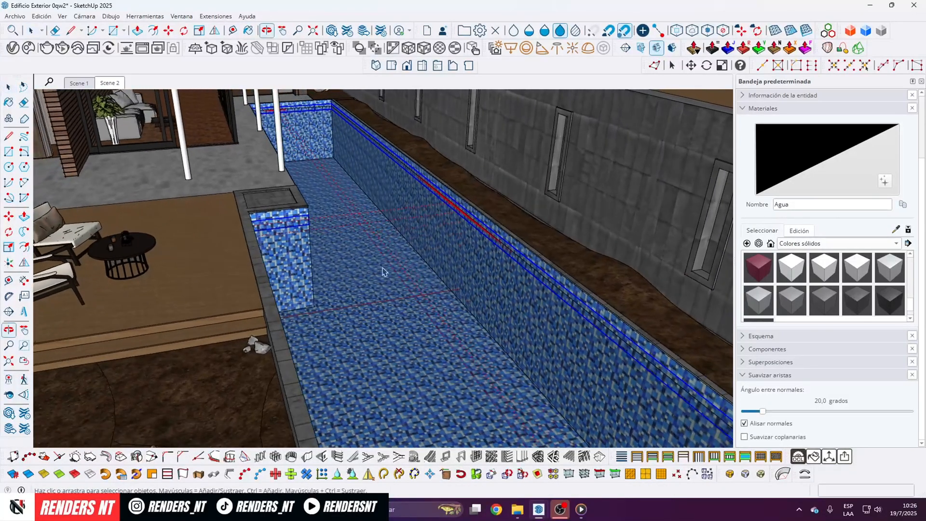
double_click(366, 250)
scroll(372, 209, up, 5)
scroll(286, 246, down, 2)
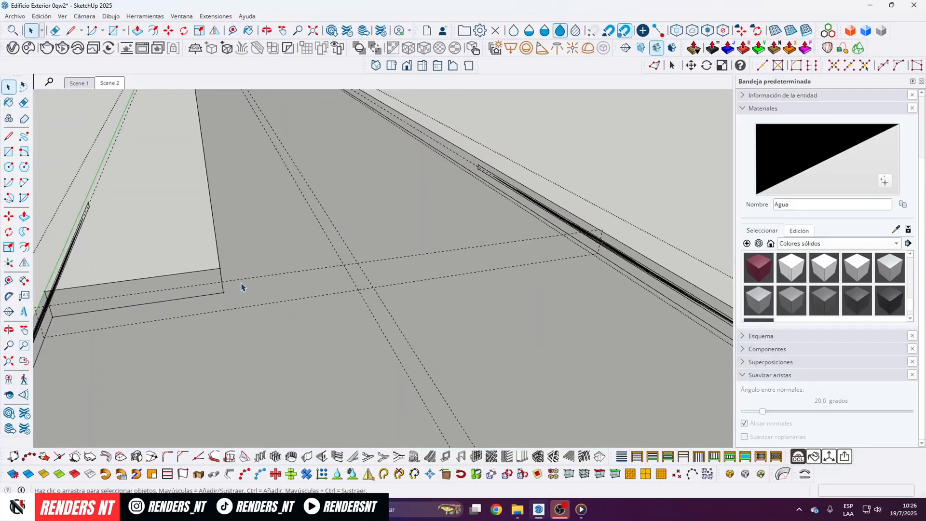
middle_drag(240, 285, 340, 238)
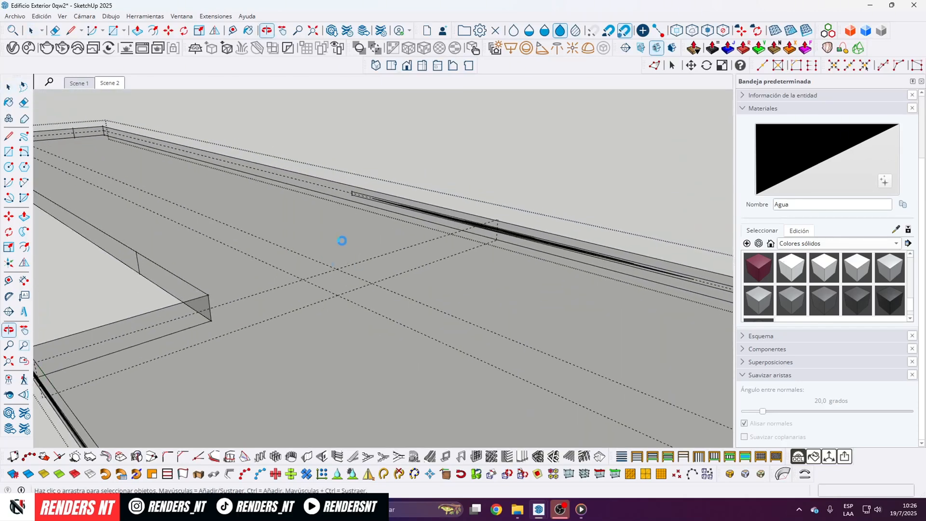
scroll(356, 292, down, 1)
scroll(356, 295, down, 2)
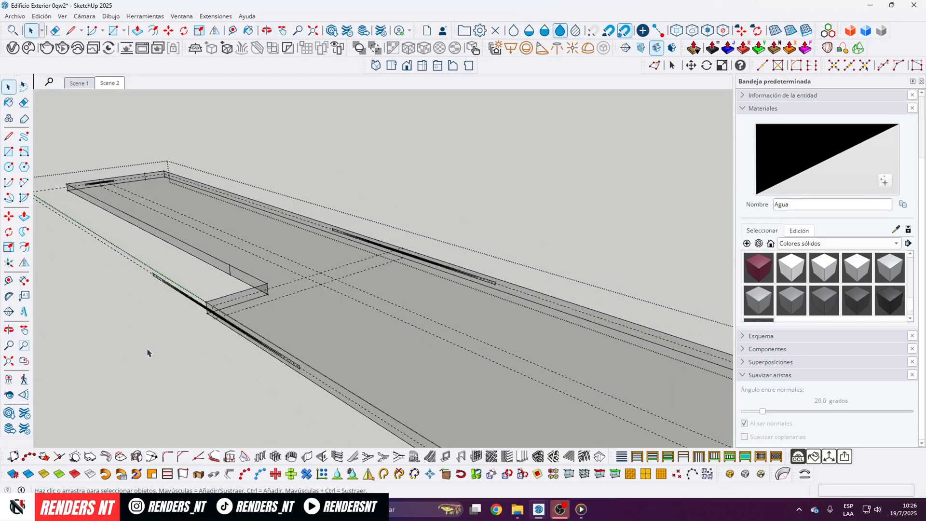
triple_click(268, 319)
click(818, 141)
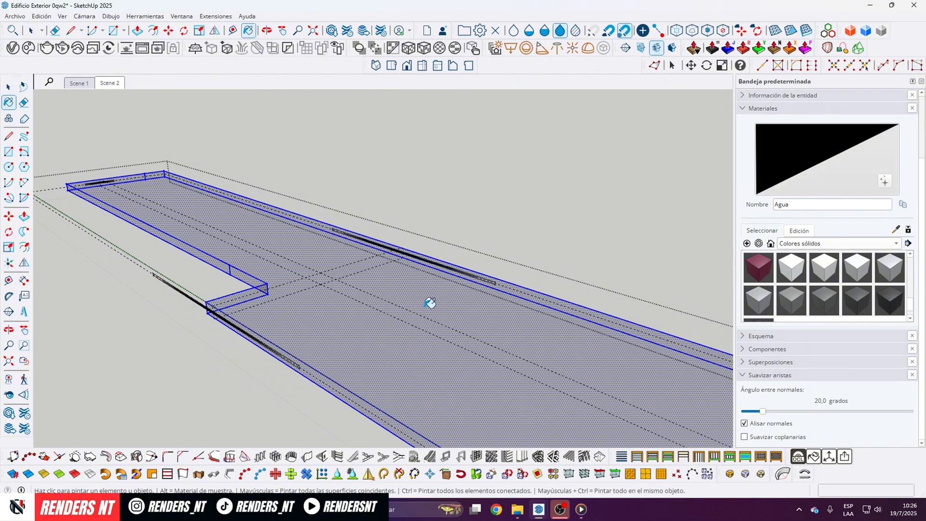
middle_drag(430, 303, 371, 300)
click(10, 93)
click(346, 116)
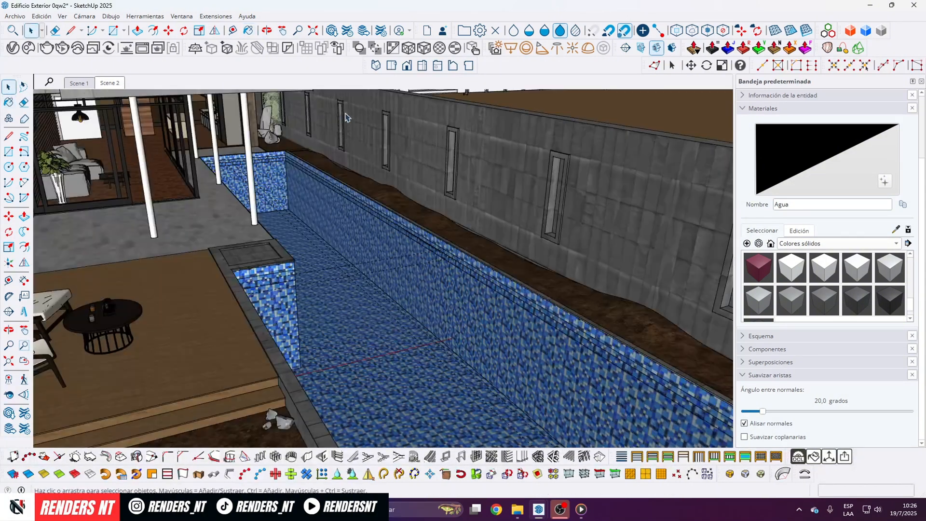
Step: Render the pool with V-Ray, inspect the flat water in the enlarged frame buffer, and stop the render
scroll(309, 183, down, 3)
middle_drag(317, 336, 316, 259)
scroll(296, 233, up, 3)
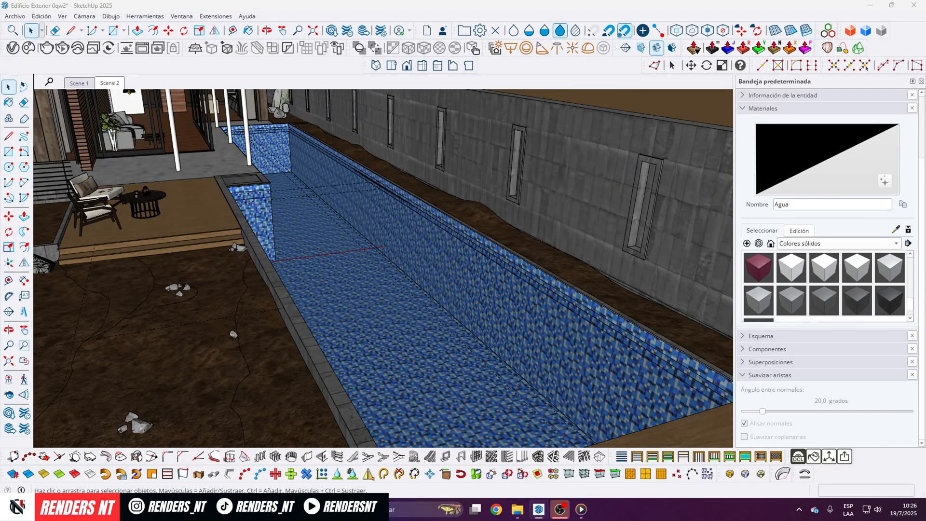
click(63, 48)
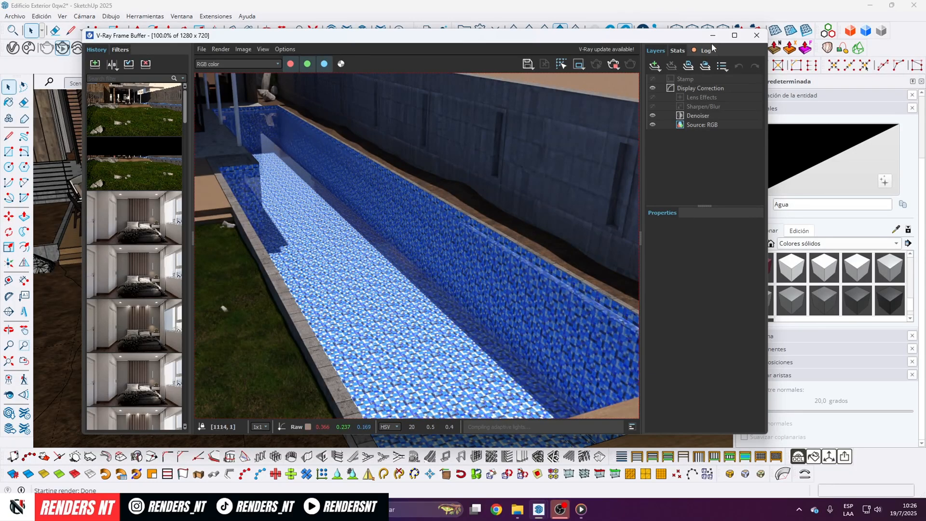
click(735, 35)
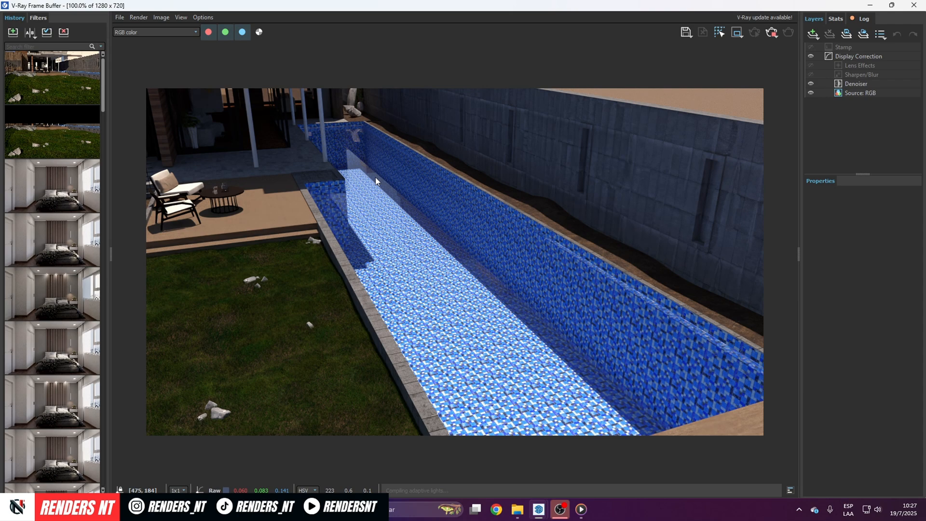
scroll(388, 210, up, 1)
scroll(359, 207, down, 1)
click(772, 33)
click(870, 5)
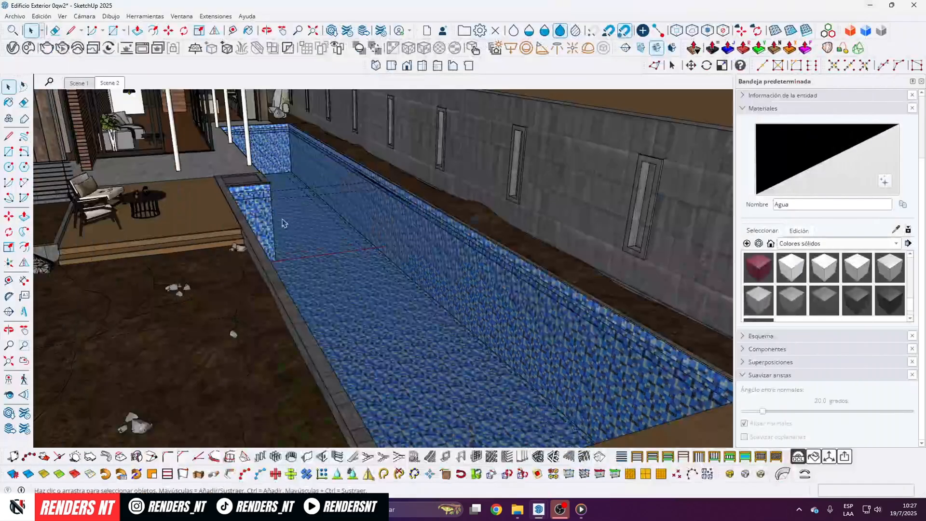
scroll(401, 232, down, 4)
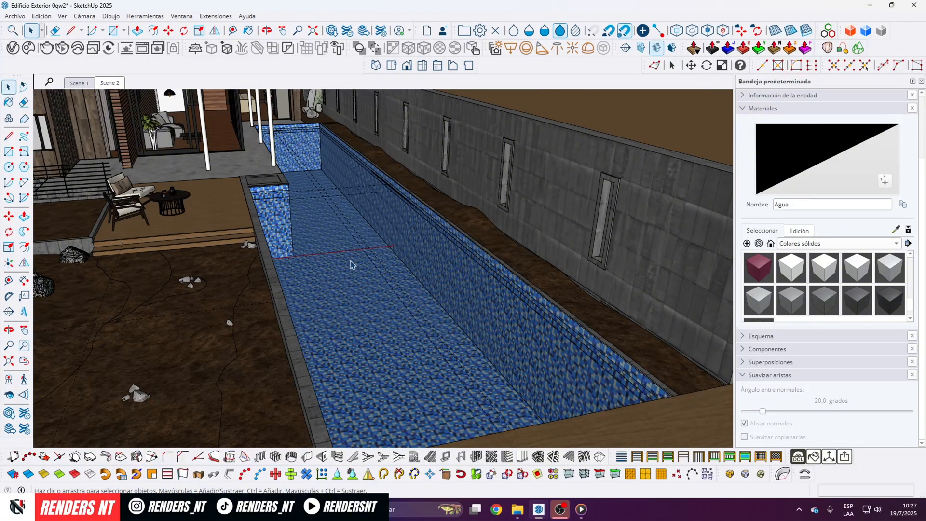
middle_drag(273, 291, 325, 261)
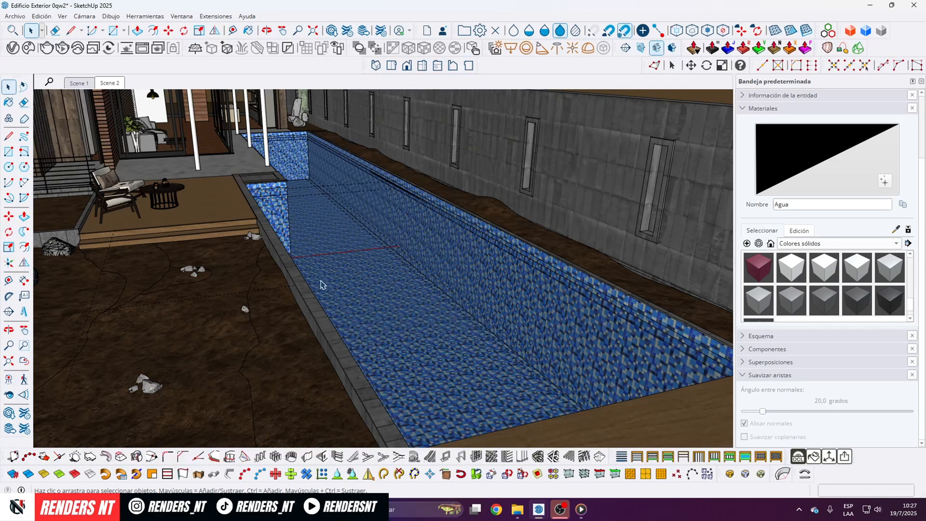
middle_drag(320, 284, 281, 285)
middle_drag(331, 195, 378, 204)
scroll(434, 282, down, 2)
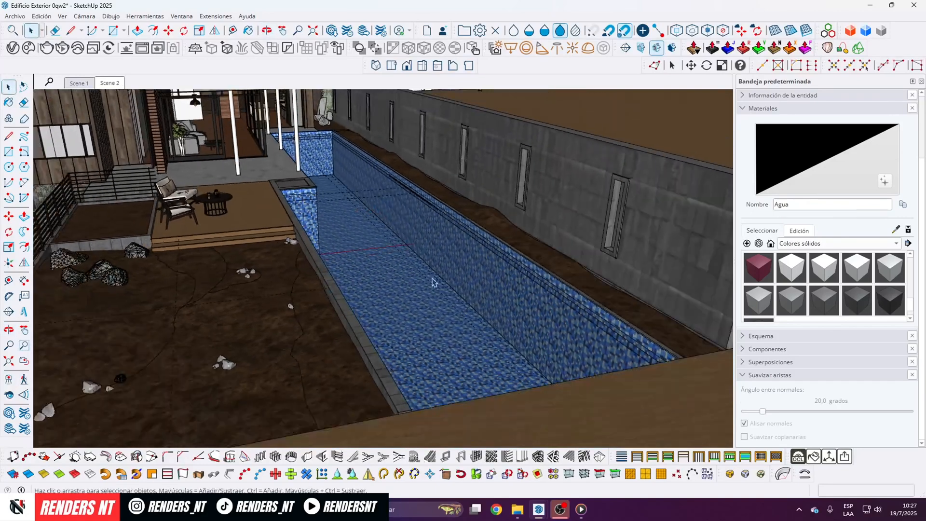
scroll(434, 285, up, 2)
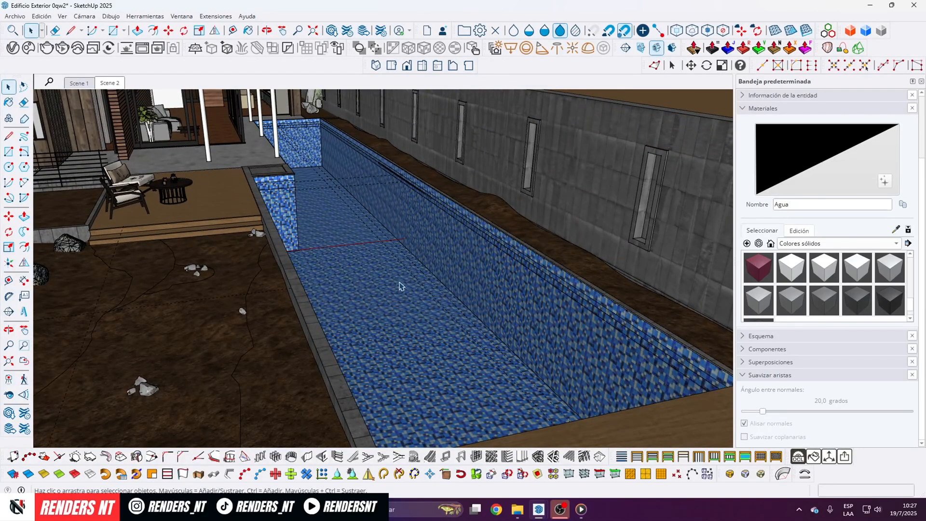
middle_drag(294, 229, 241, 234)
middle_drag(403, 249, 457, 245)
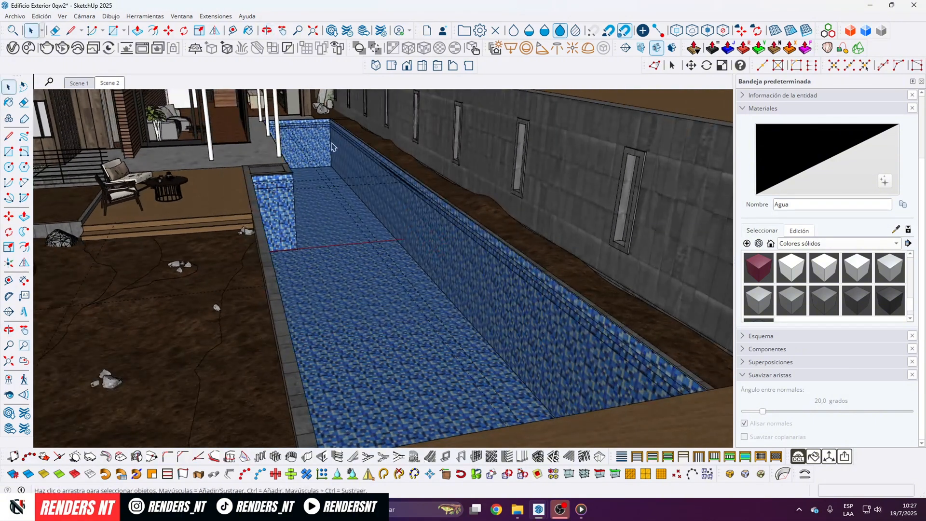
middle_drag(343, 223, 296, 182)
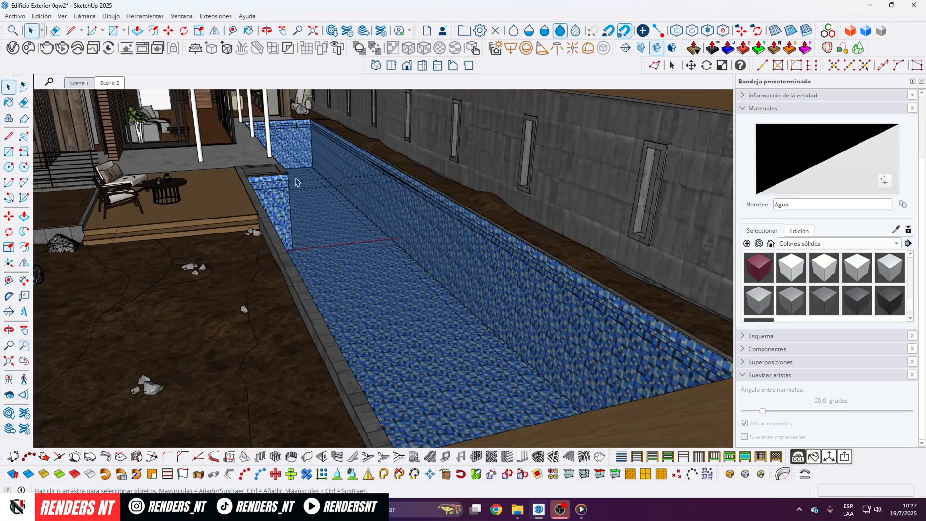
middle_drag(331, 255, 394, 267)
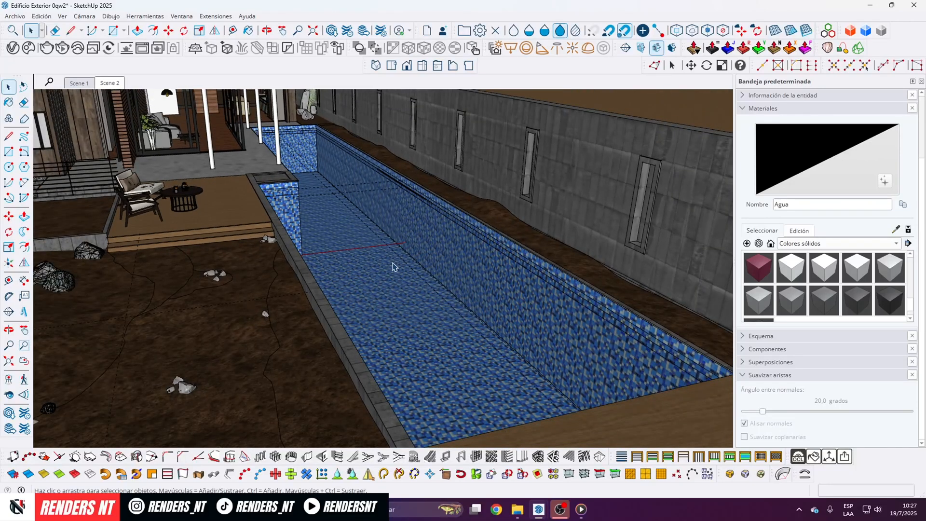
Step: Select the water slab group and rename its displacement in the V-Ray Asset Editor as Displacement agua
click(338, 208)
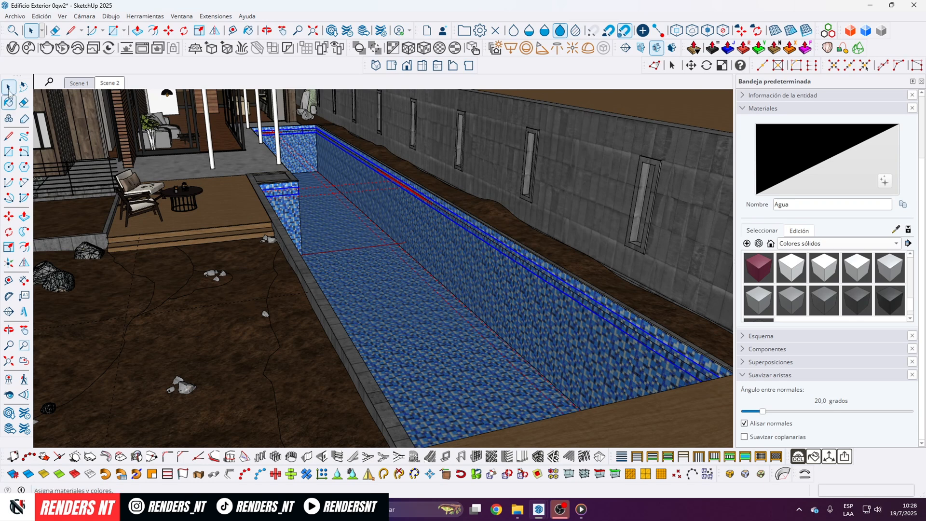
click(13, 47)
drag(97, 97, 349, 98)
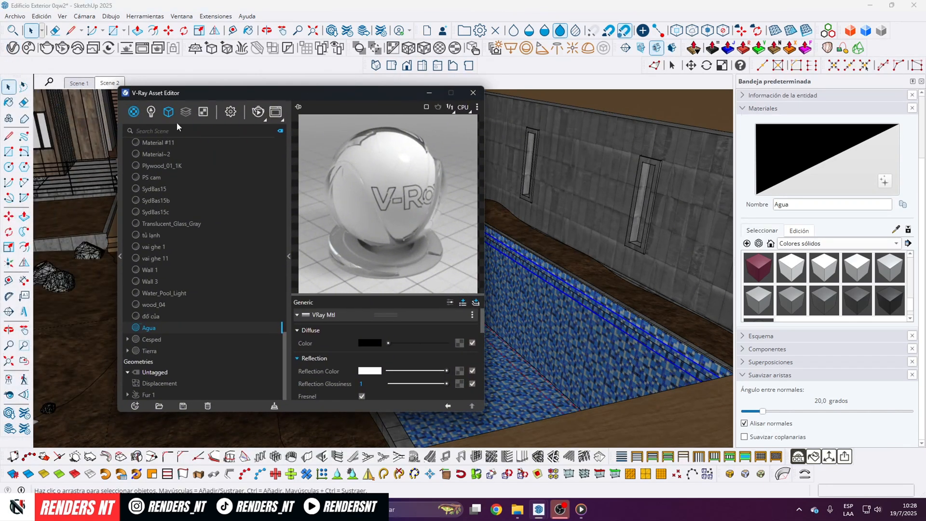
click(169, 111)
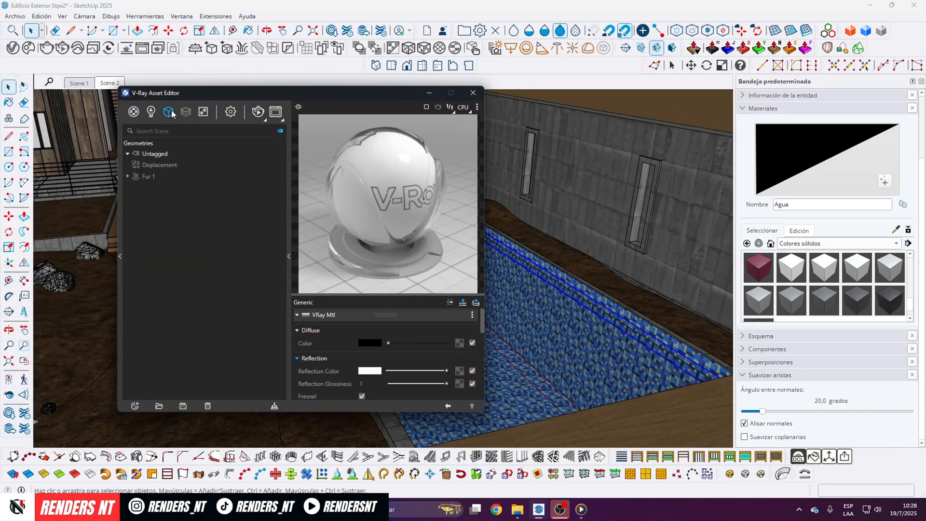
click(157, 164)
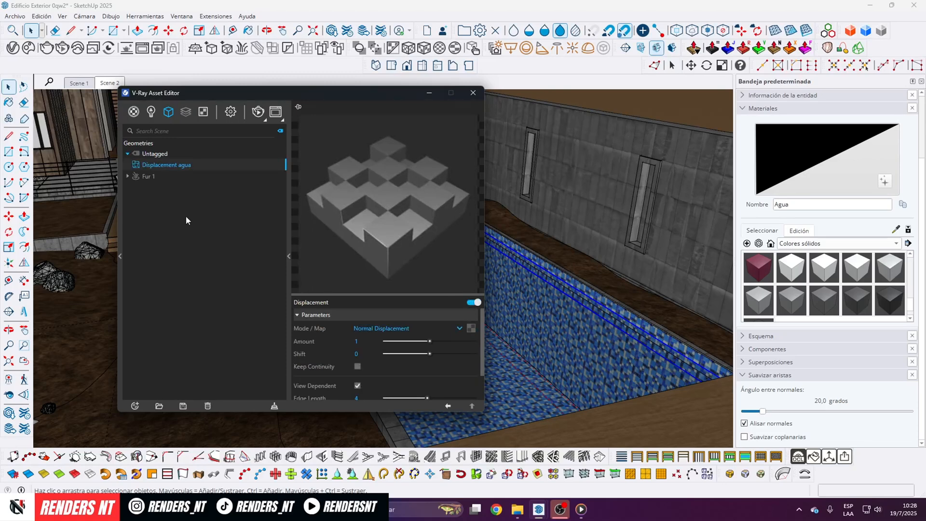
Step: Assign a Noise A texture to the Displacement agua map and return to the displacement parameters
drag(321, 95, 245, 41)
scroll(250, 297, down, 2)
scroll(360, 295, up, 2)
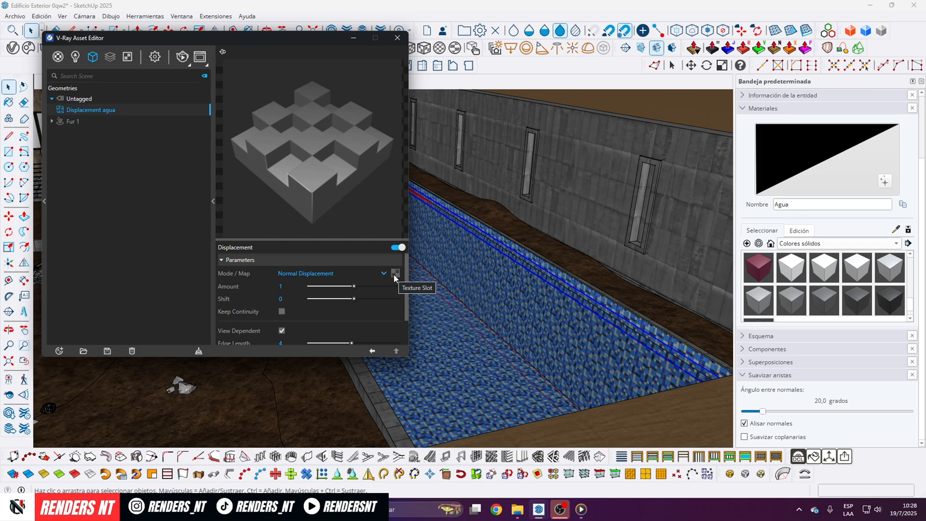
drag(218, 43, 541, 88)
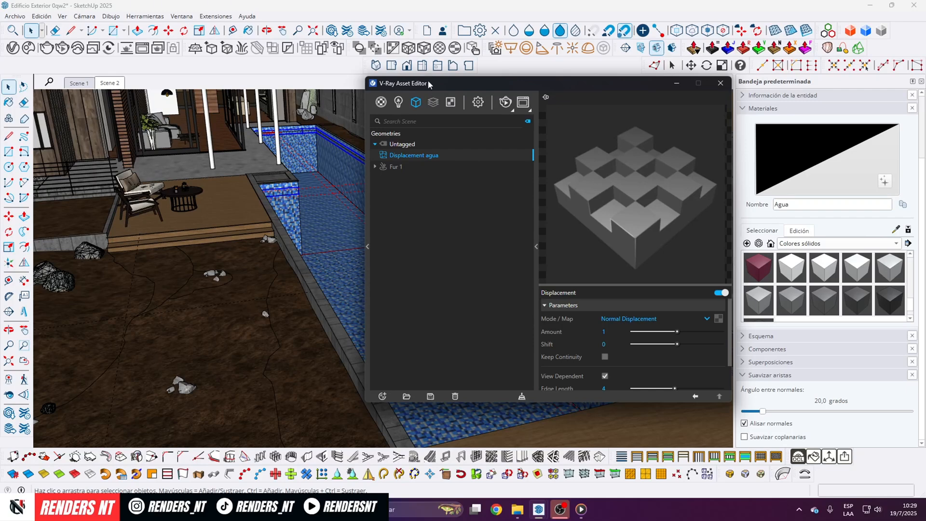
drag(427, 87, 189, 43)
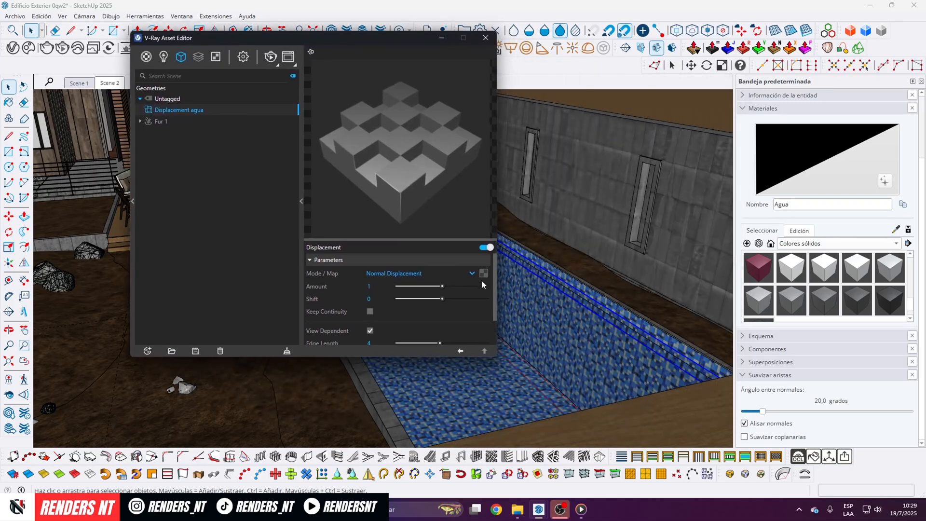
click(483, 274)
scroll(463, 231, down, 5)
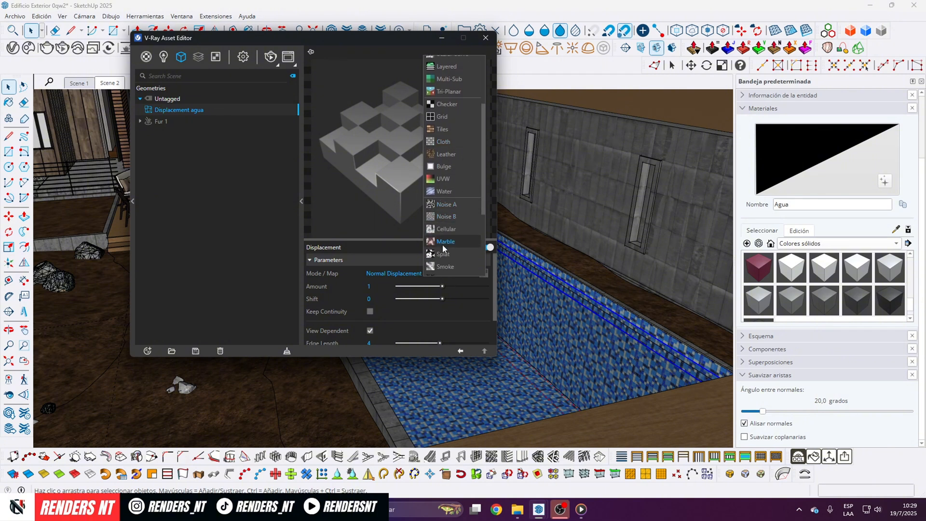
click(441, 204)
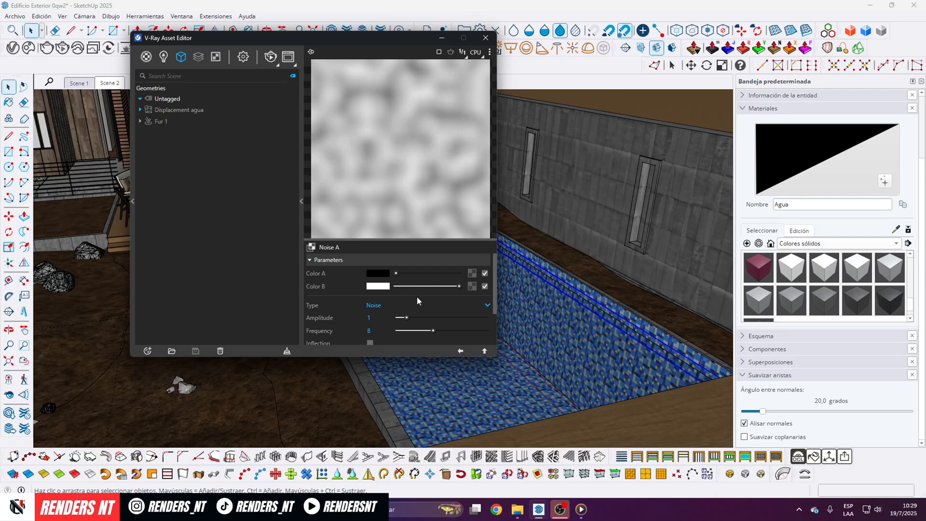
click(460, 351)
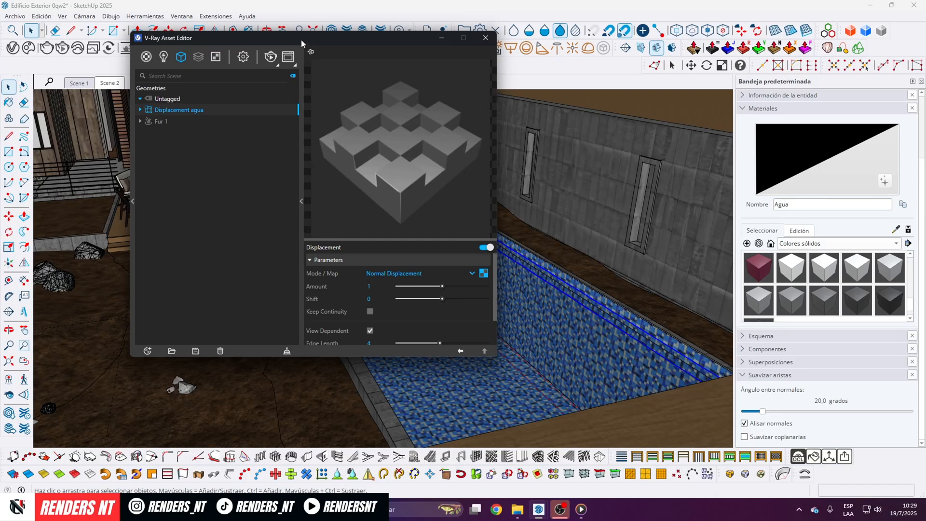
Step: Render the pool again with V-Ray, inspect the displaced water surface and minimize the frame buffer
drag(286, 37, 90, 41)
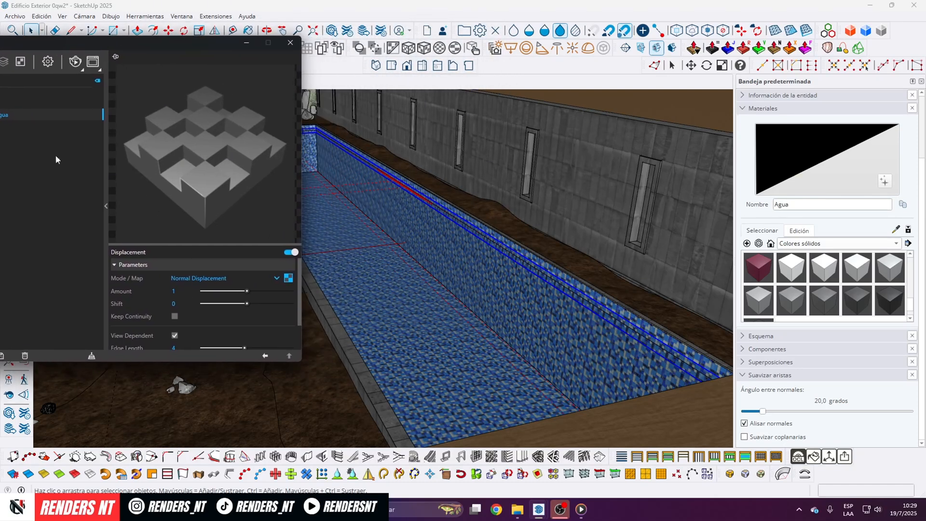
mouse_move(539, 509)
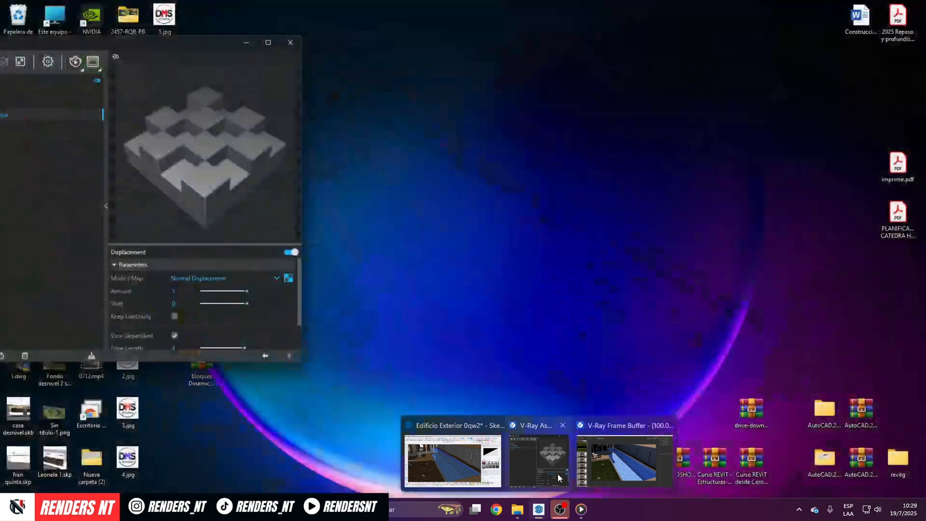
click(612, 468)
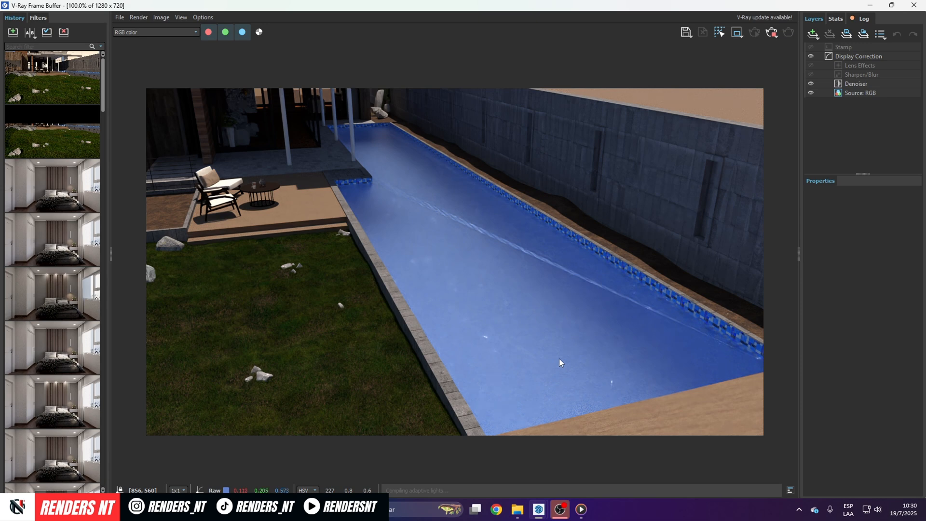
scroll(502, 247, down, 2)
scroll(486, 279, up, 2)
click(870, 5)
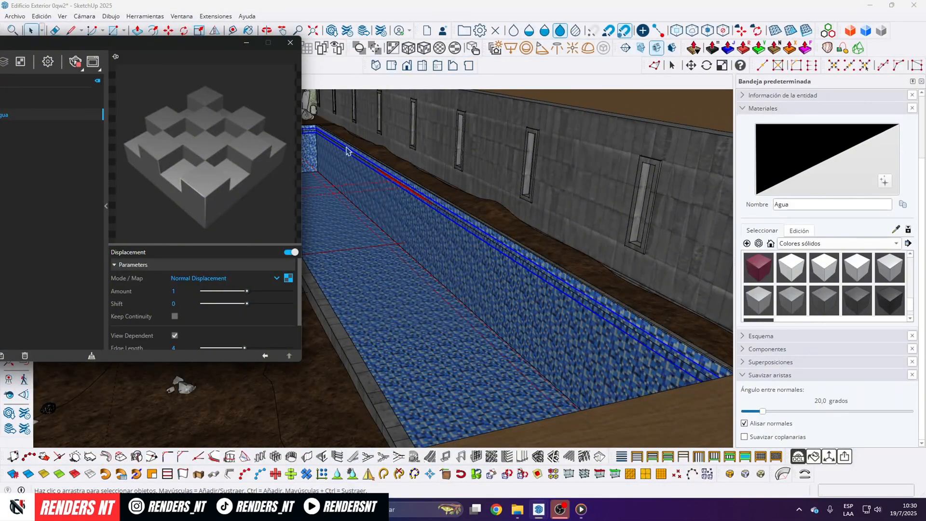
Step: Open the Agua material for editing in SketchUp and bring its texture image and size settings into view
click(246, 42)
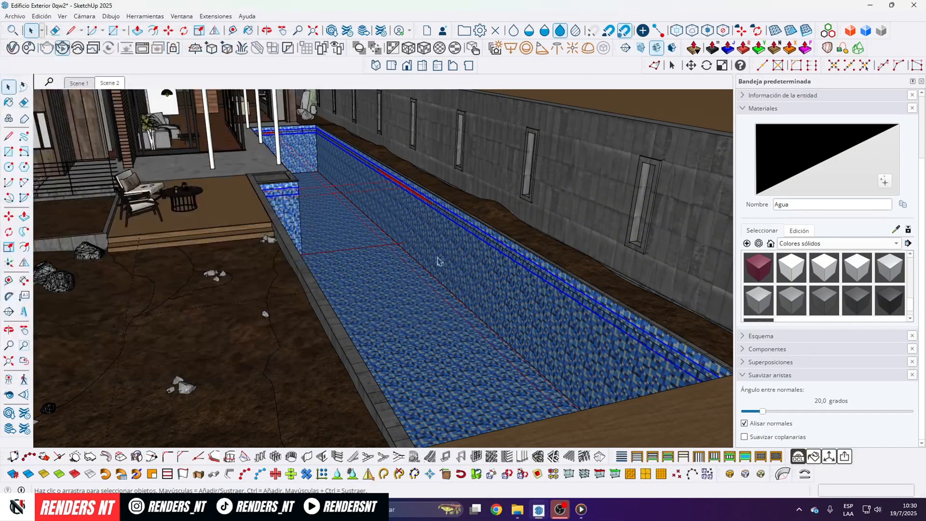
key(b)
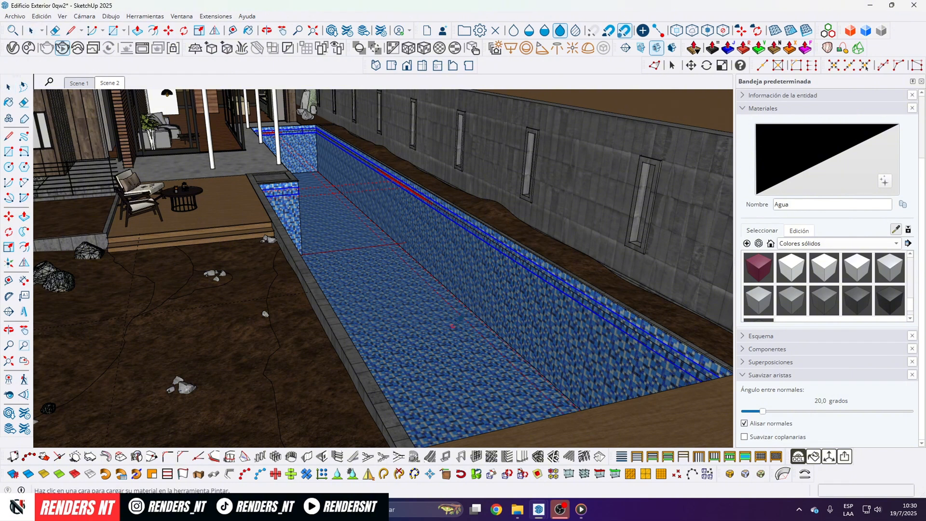
click(800, 232)
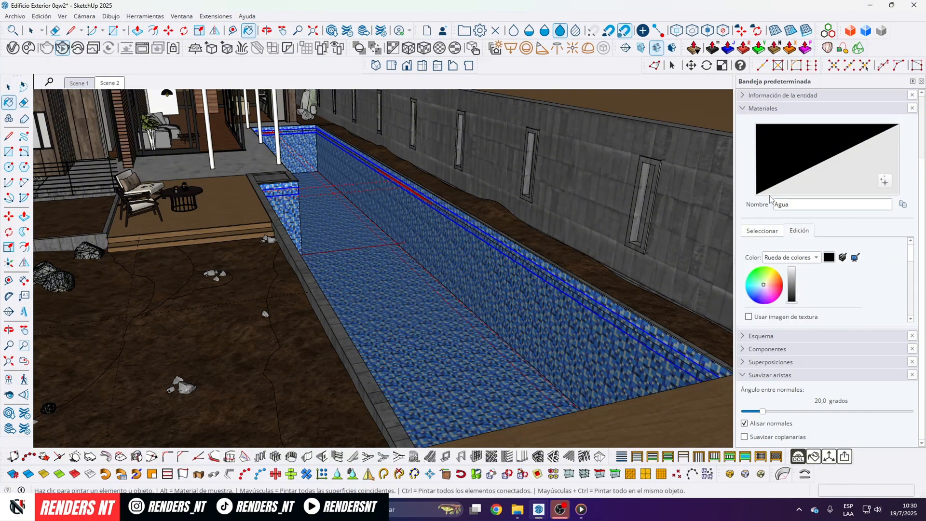
scroll(792, 243, down, 1)
scroll(790, 274, down, 1)
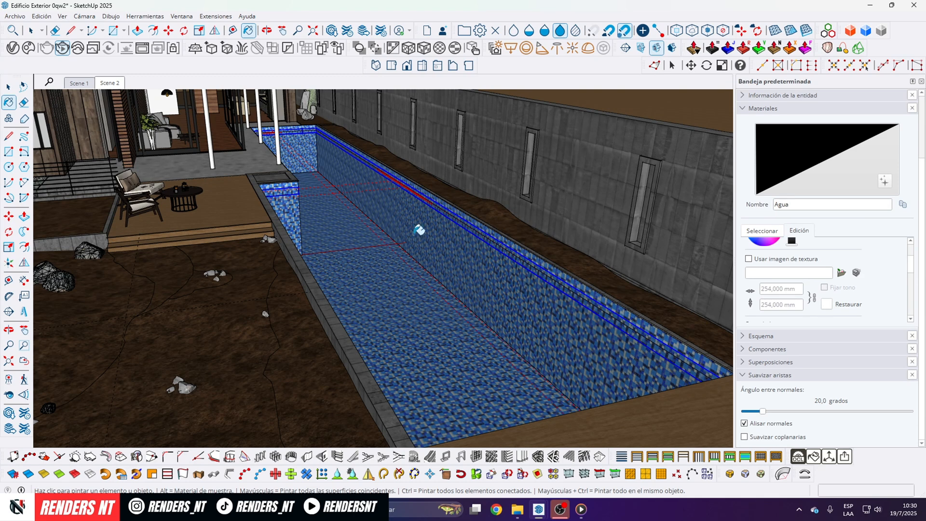
Step: In the Agua V-Ray material's Viewport Display, disable Opacity and set Texture to Custom
click(13, 48)
drag(111, 47, 203, 63)
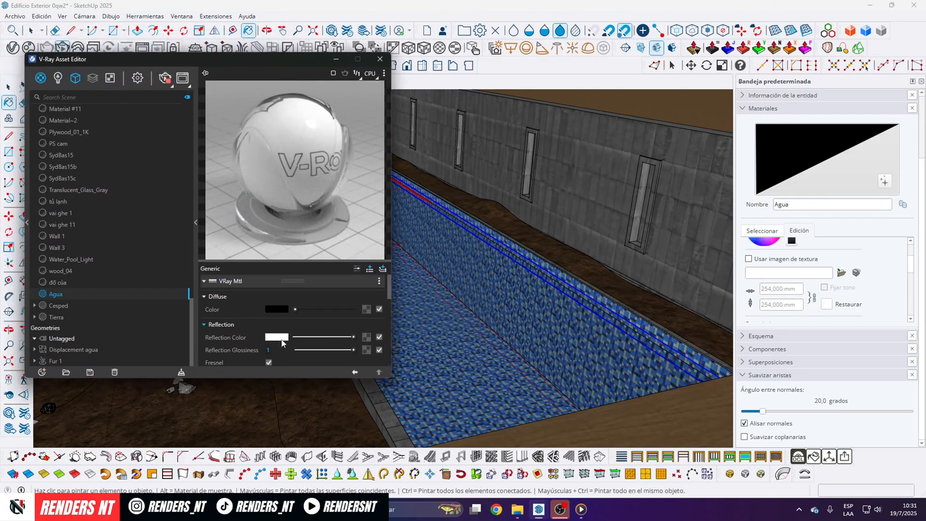
scroll(259, 308, down, 5)
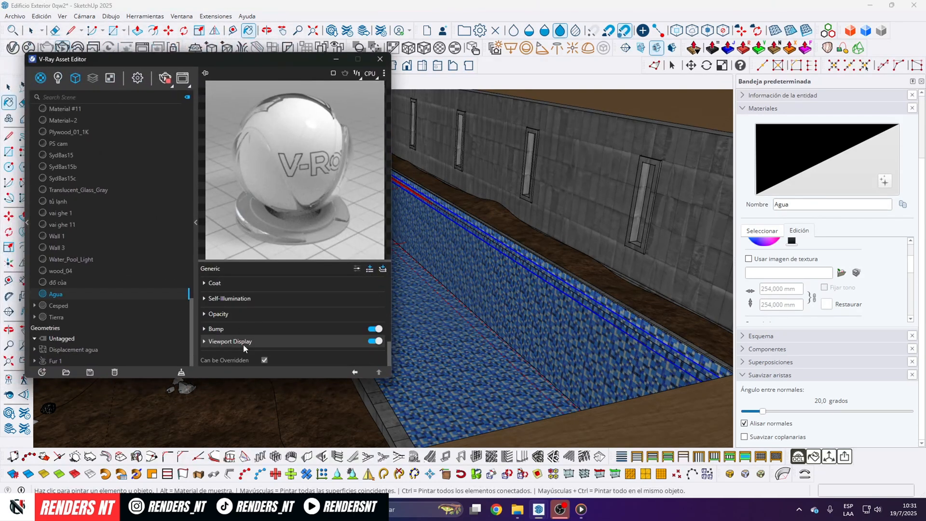
click(231, 341)
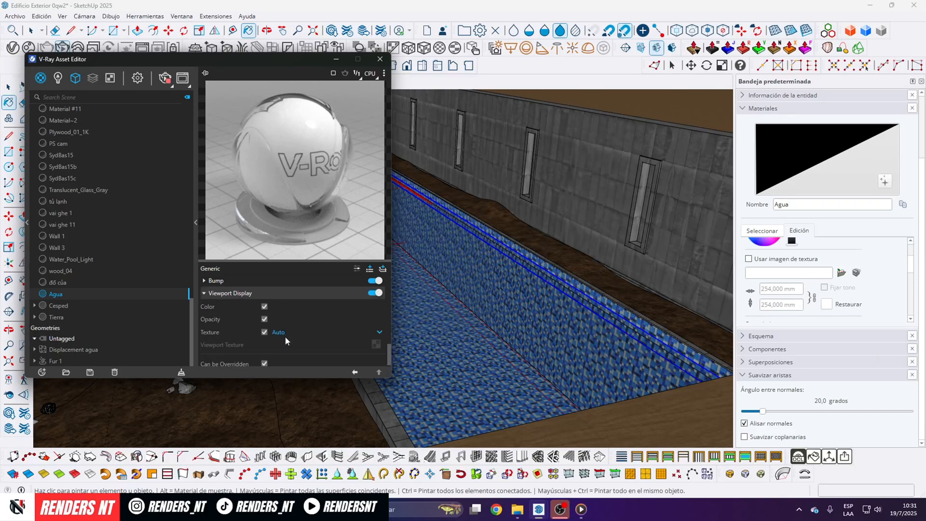
click(264, 320)
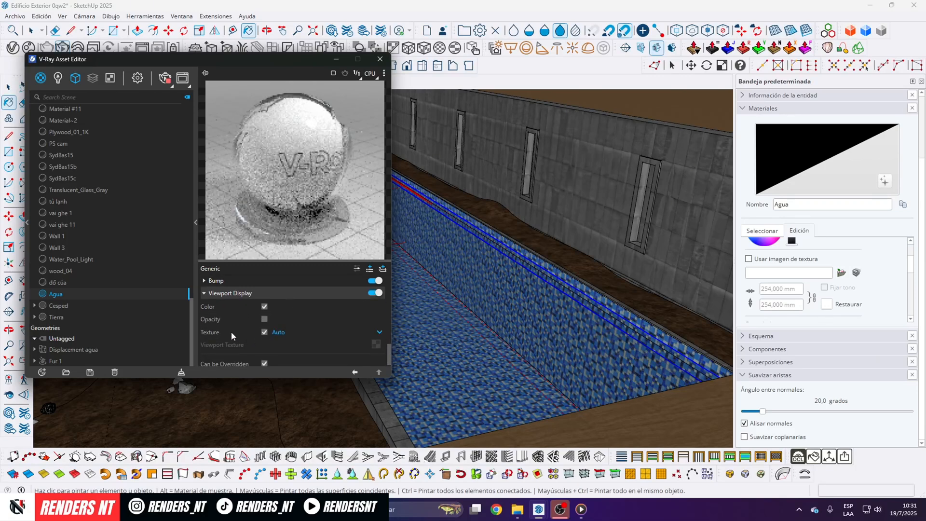
click(285, 332)
click(283, 355)
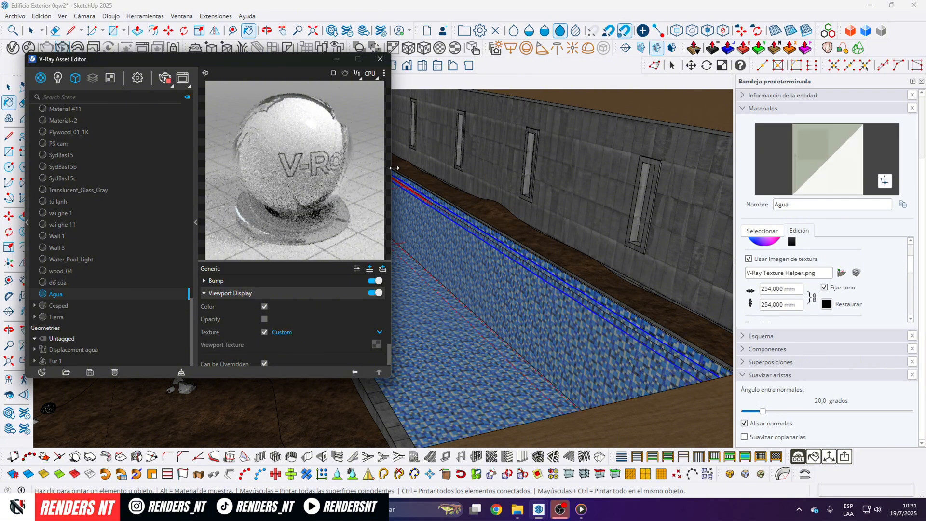
click(335, 61)
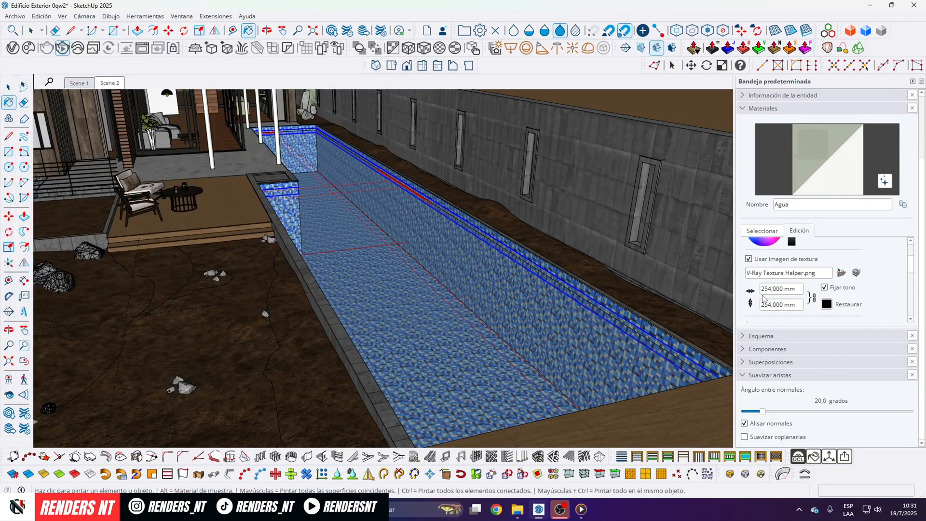
Step: Raise the Agua material's SketchUp opacity to 87 so the helper texture shows on the water surface
scroll(781, 292, down, 3)
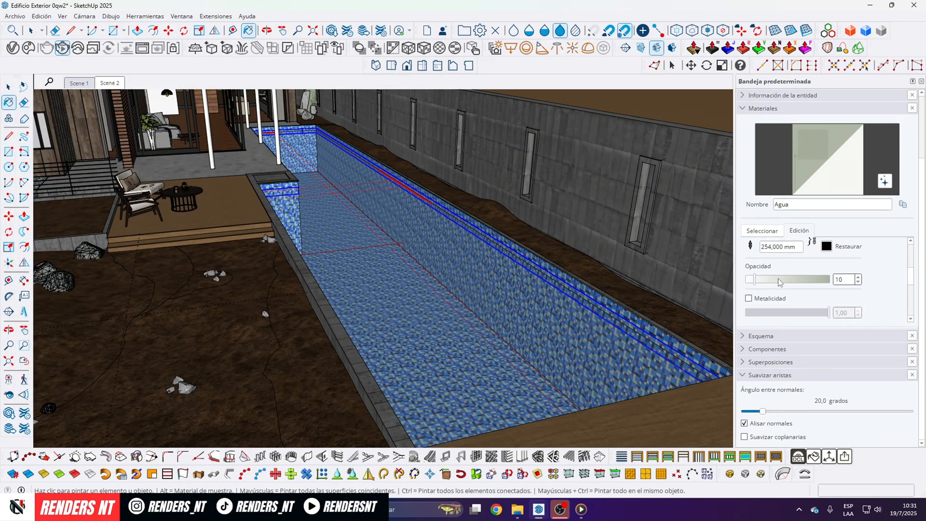
click(816, 284)
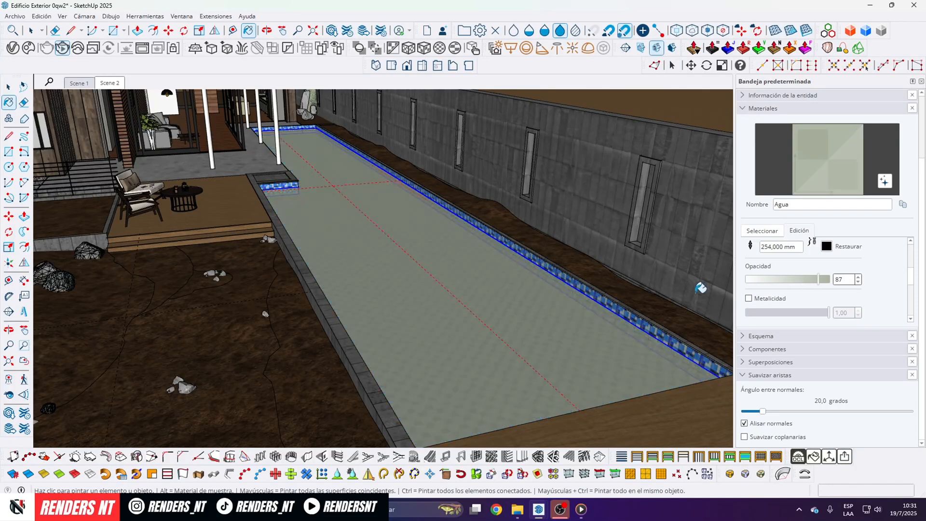
scroll(449, 385, up, 4)
middle_drag(455, 337, 692, 250)
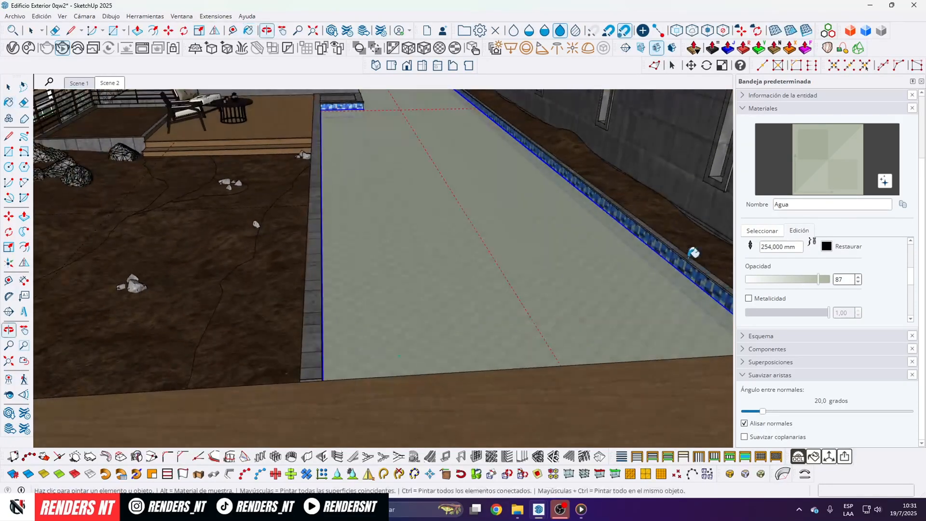
Step: Stop the running pool render in the V-Ray Frame Buffer and minimize the frame buffer
mouse_move(559, 509)
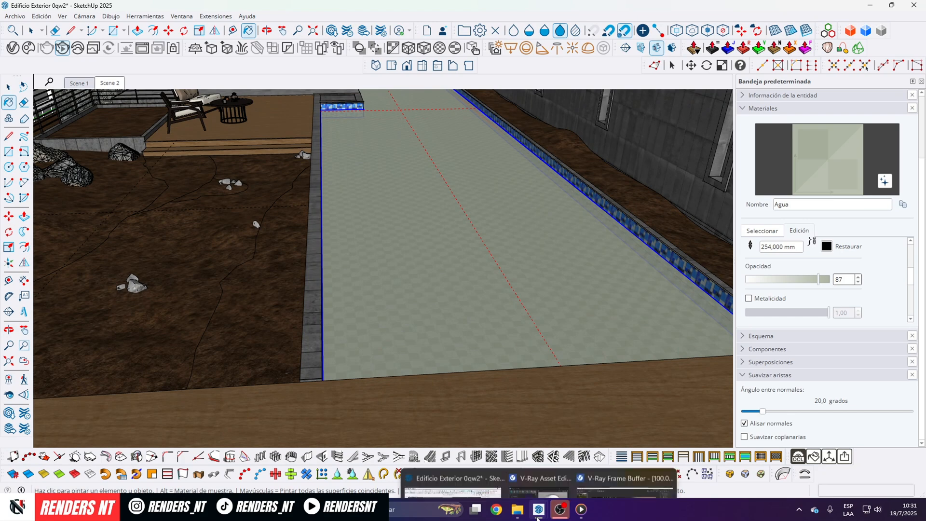
click(624, 460)
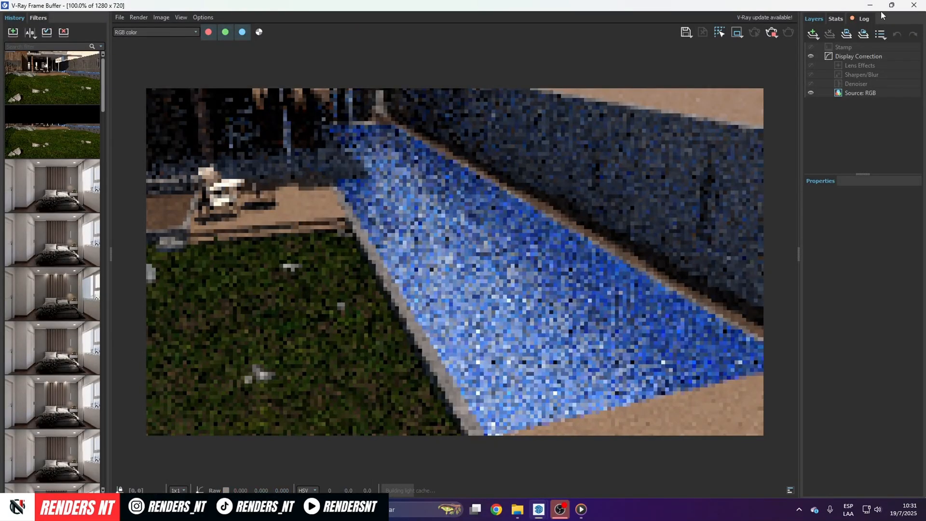
click(771, 33)
click(870, 6)
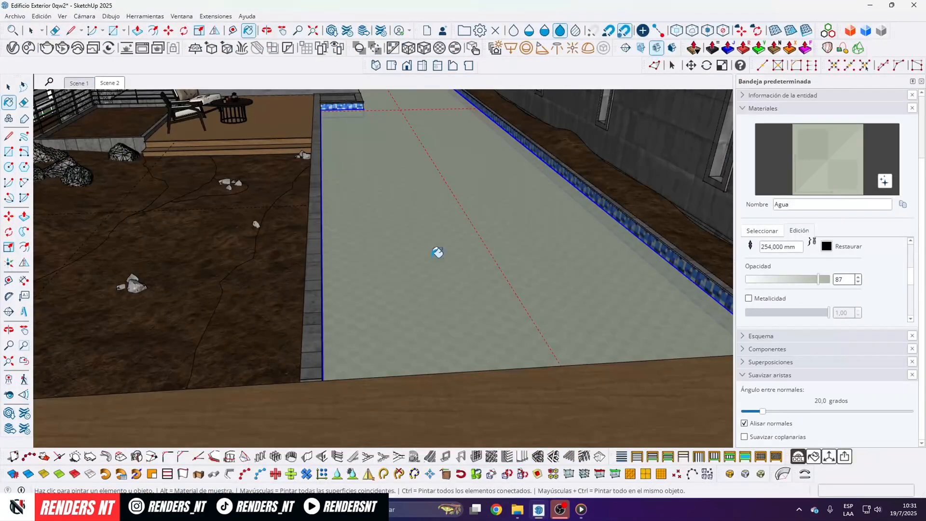
Step: Examine the helper texture's tiling across the pool water and compare it with the stopped render in the frame buffer
scroll(440, 255, down, 2)
scroll(450, 265, up, 2)
scroll(358, 372, up, 2)
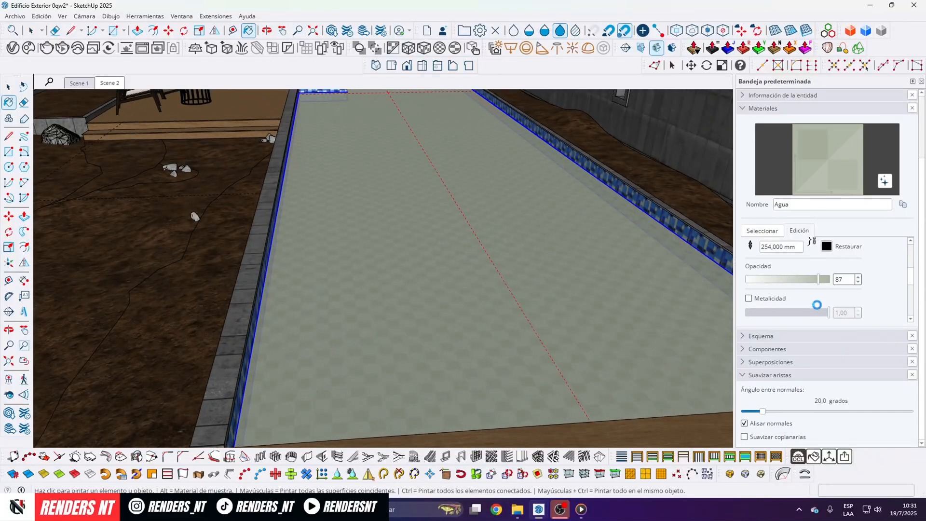
scroll(289, 400, up, 2)
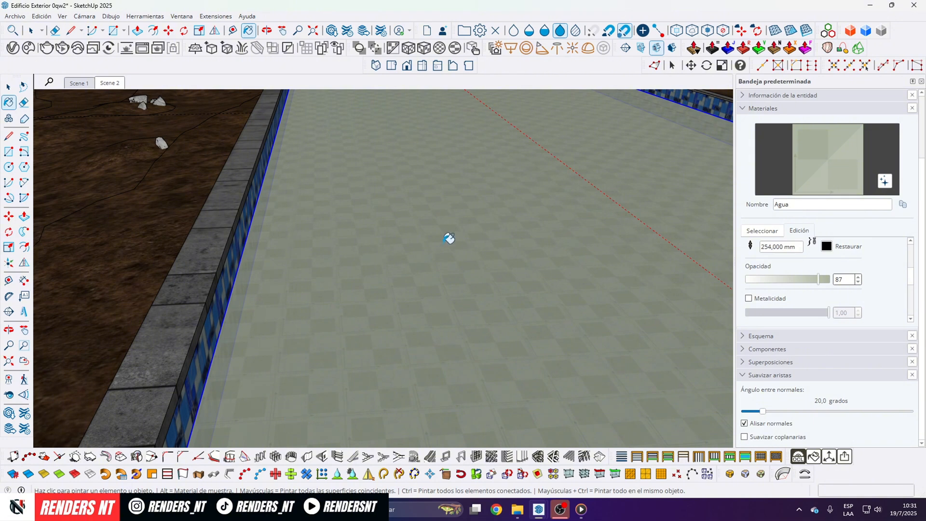
scroll(342, 283, up, 2)
scroll(360, 323, up, 1)
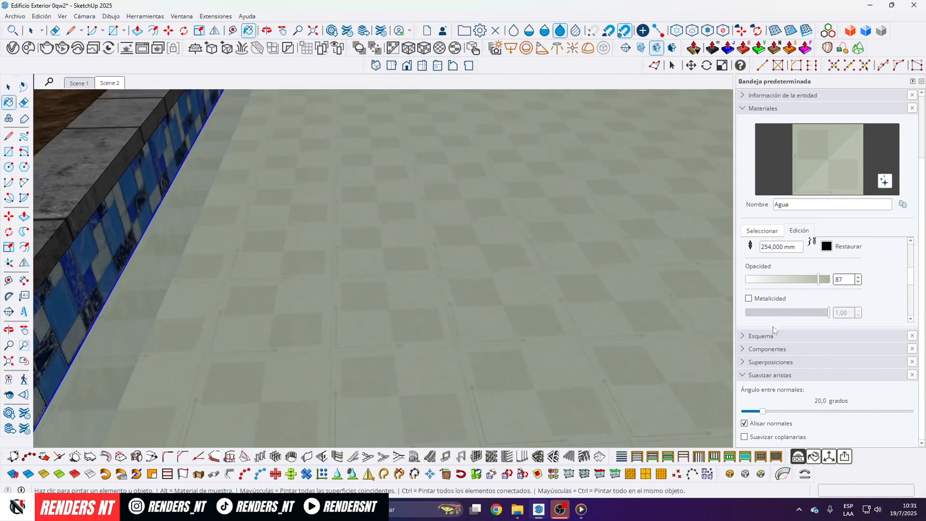
scroll(771, 271, up, 1)
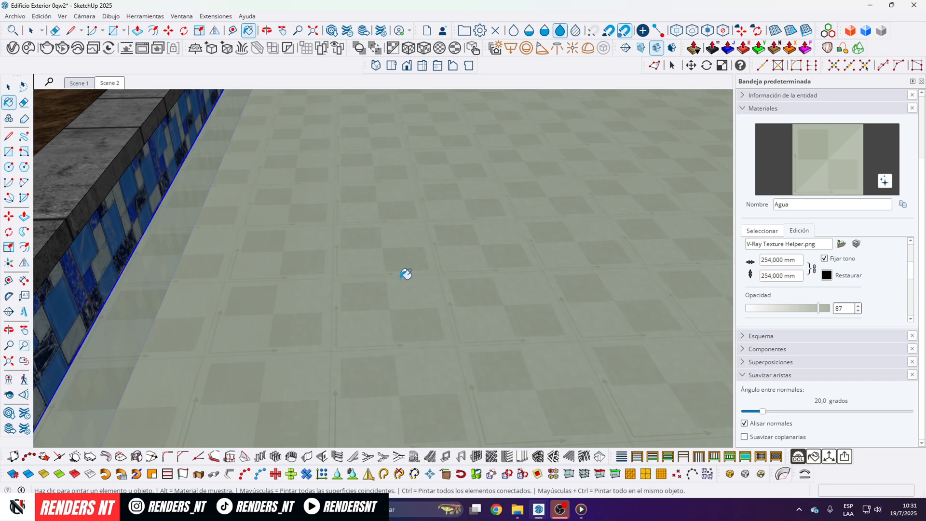
scroll(315, 389, down, 2)
scroll(315, 389, down, 1)
scroll(341, 364, up, 3)
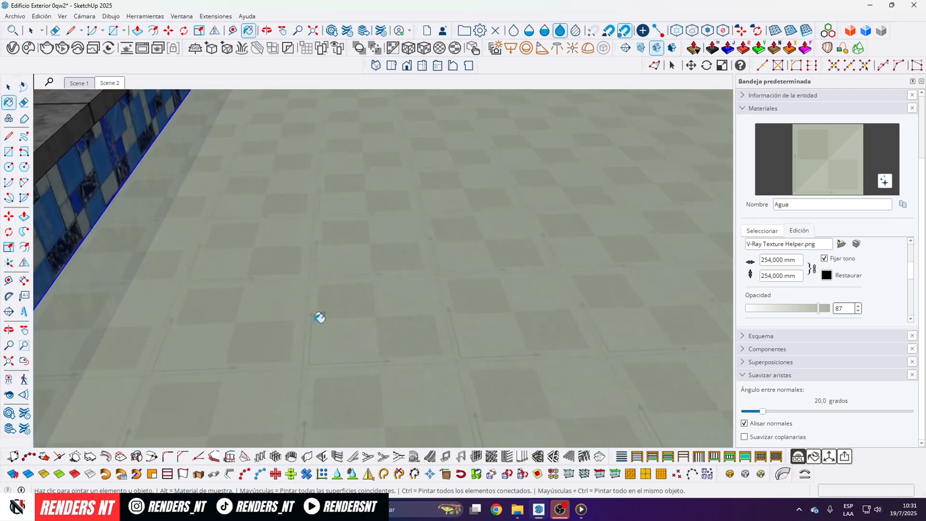
scroll(372, 299, down, 4)
mouse_move(372, 299)
middle_down()
mouse_move(334, 309)
mouse_move(387, 341)
mouse_move(355, 384)
mouse_move(326, 399)
middle_up()
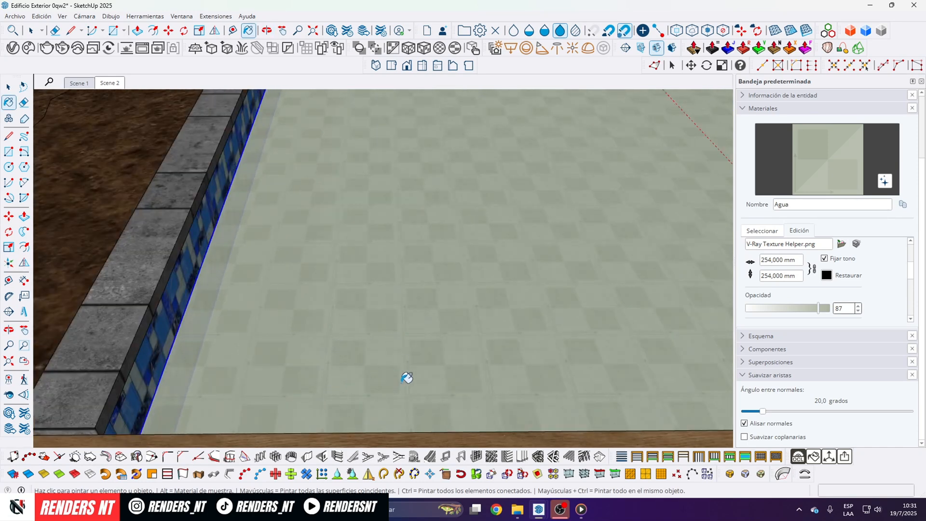
scroll(309, 370, down, 4)
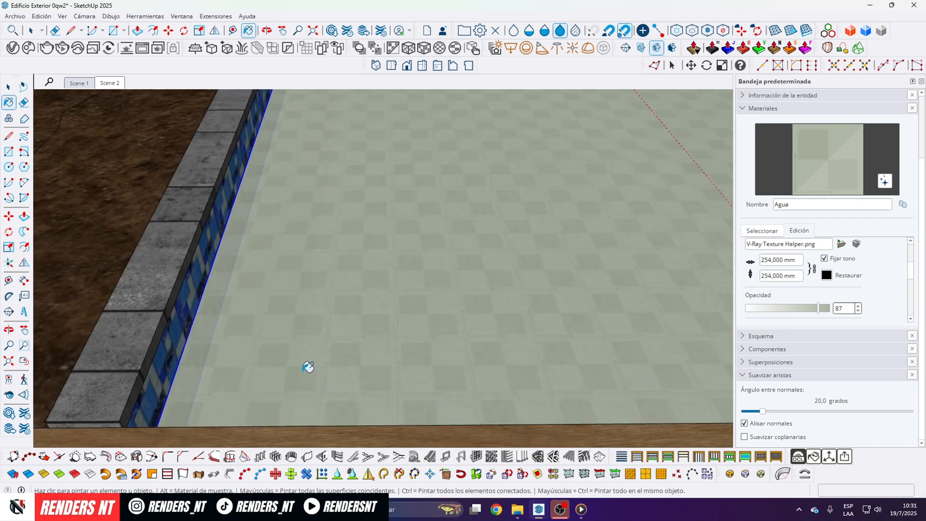
scroll(374, 327, up, 2)
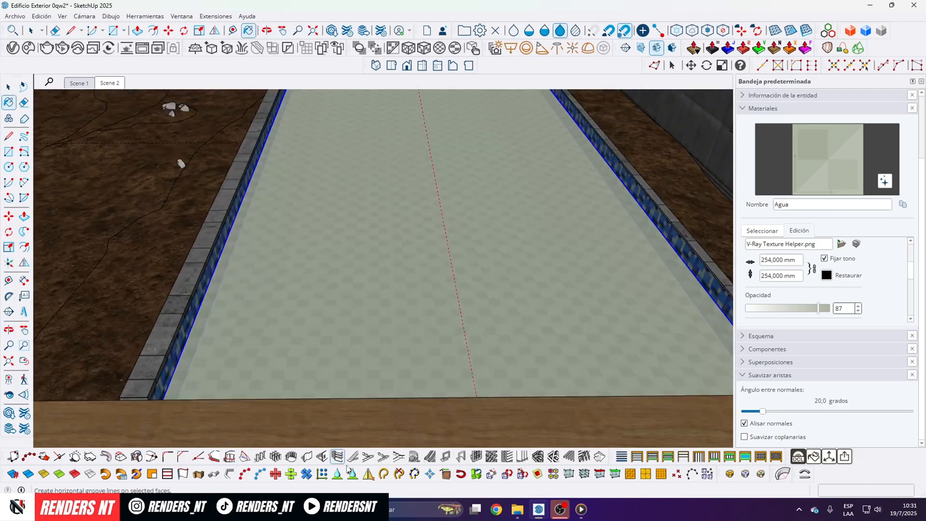
mouse_move(546, 513)
click(625, 470)
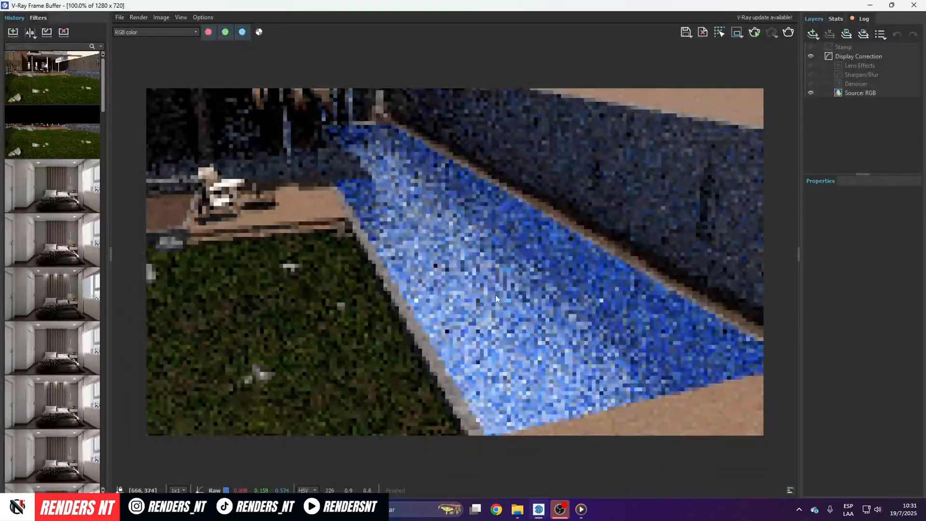
click(875, 6)
Step: Set the Agua material's texture size to 2000 mm and check the larger tiling along the pool
middle_drag(405, 269, 391, 273)
scroll(476, 265, down, 1)
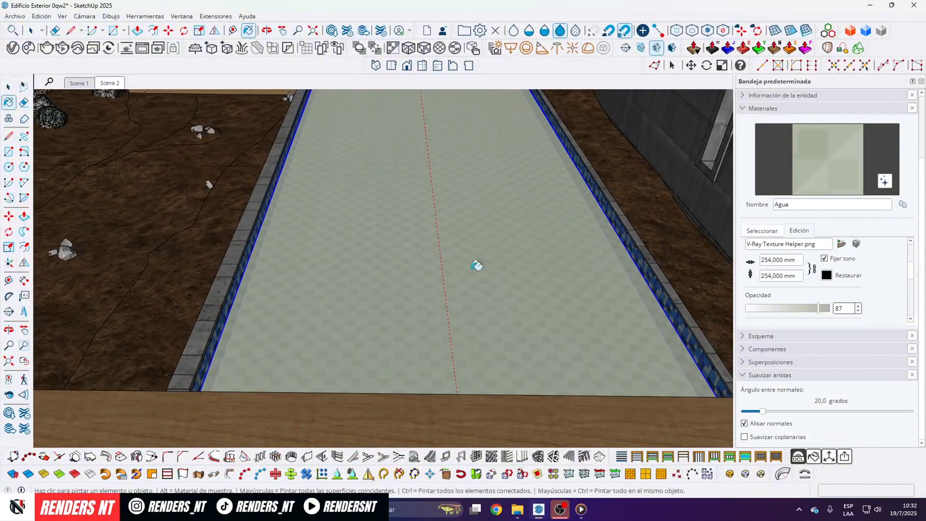
scroll(490, 242, up, 2)
click(788, 261)
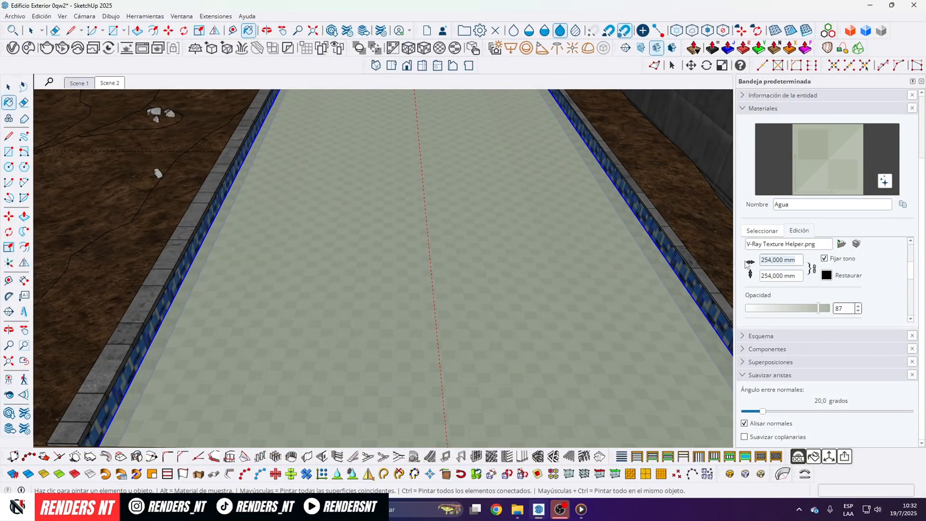
text(2000)
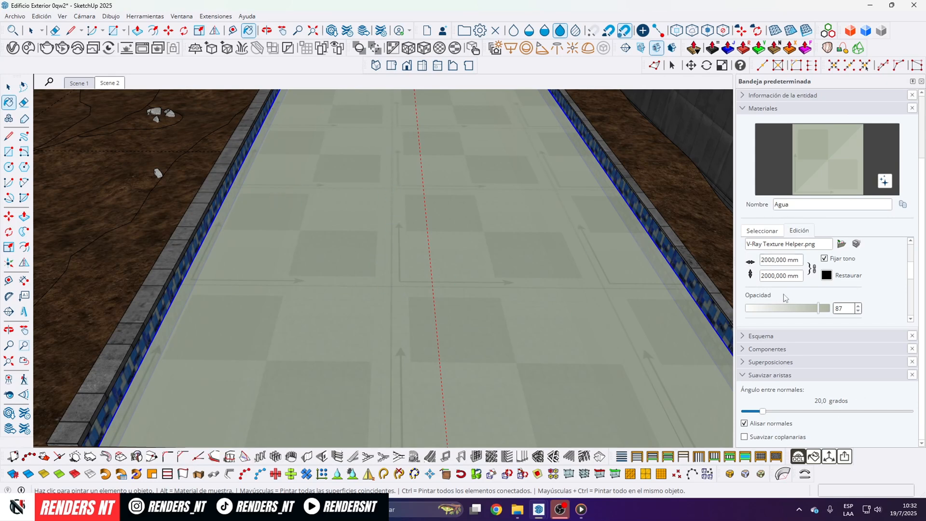
middle_drag(443, 294, 327, 222)
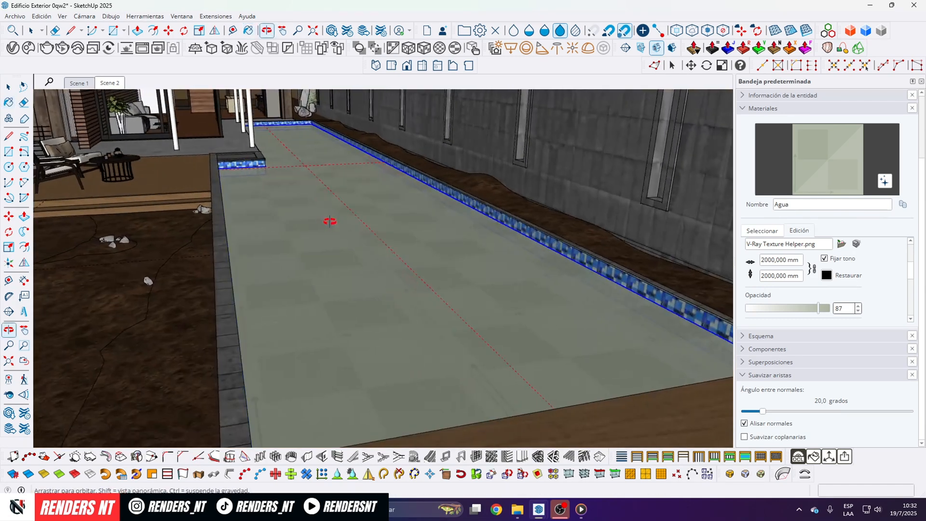
Step: Bring up the frame buffer, list only geometries in the V-Ray Asset Editor, and minimize the editor
mouse_move(539, 515)
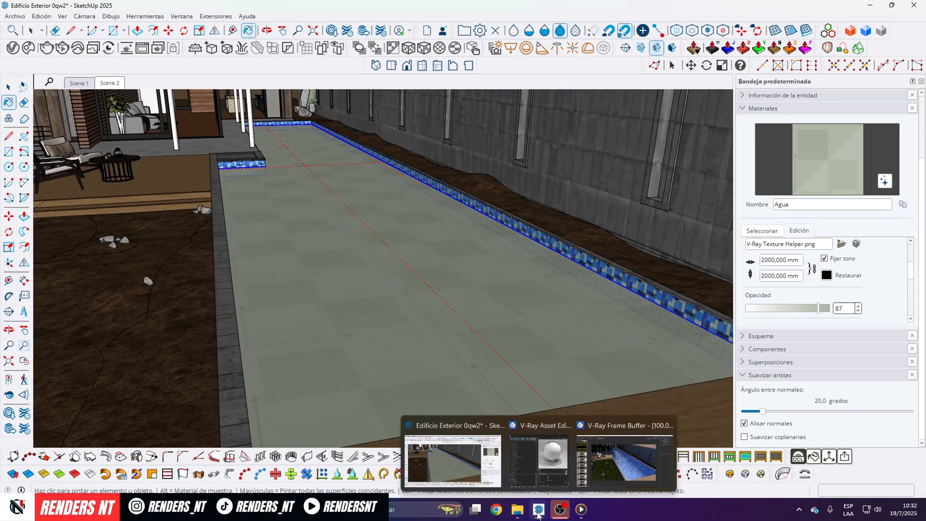
click(620, 461)
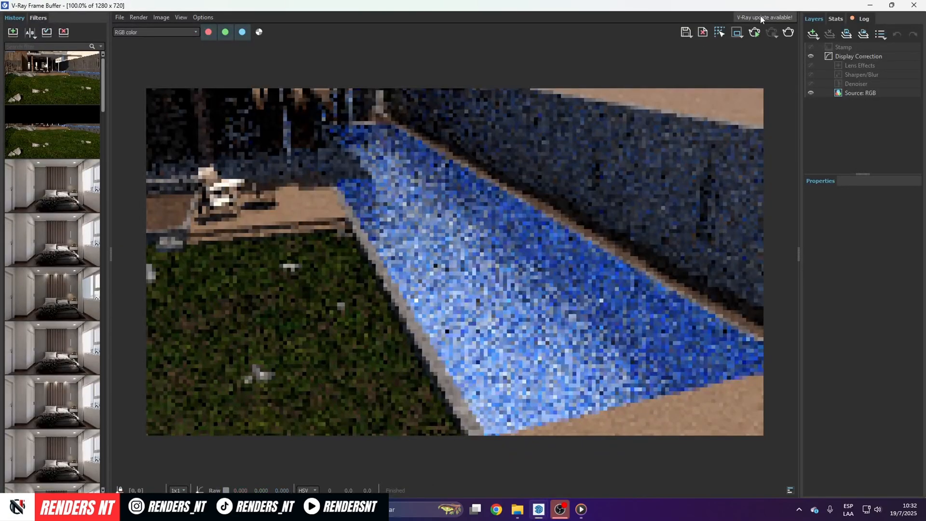
mouse_move(539, 512)
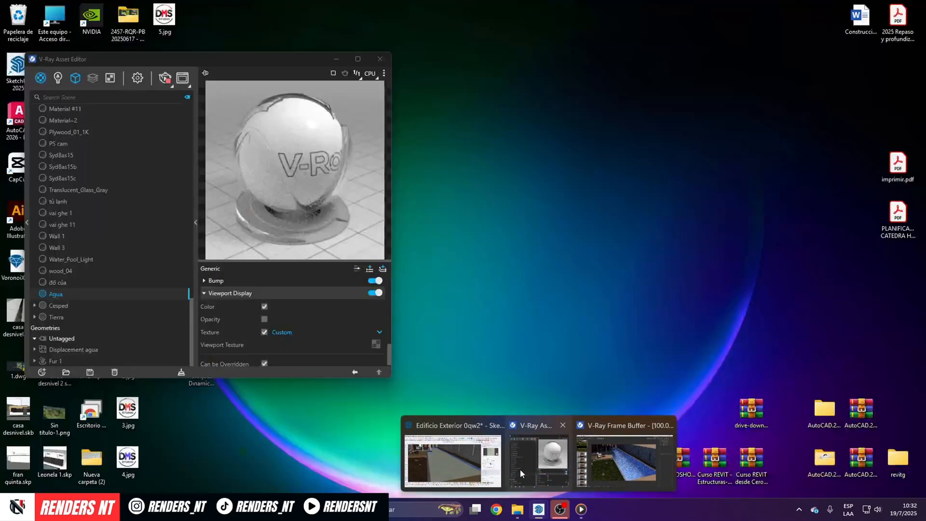
click(538, 460)
click(73, 79)
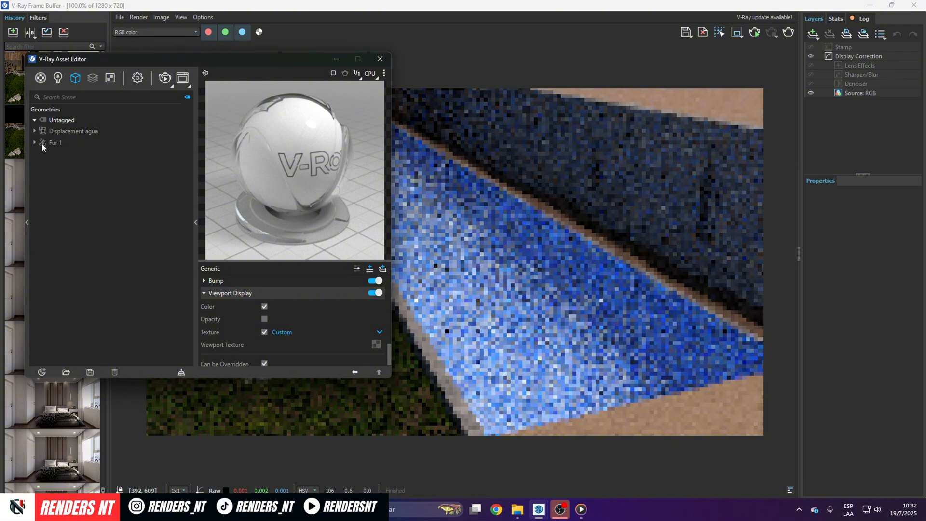
click(336, 58)
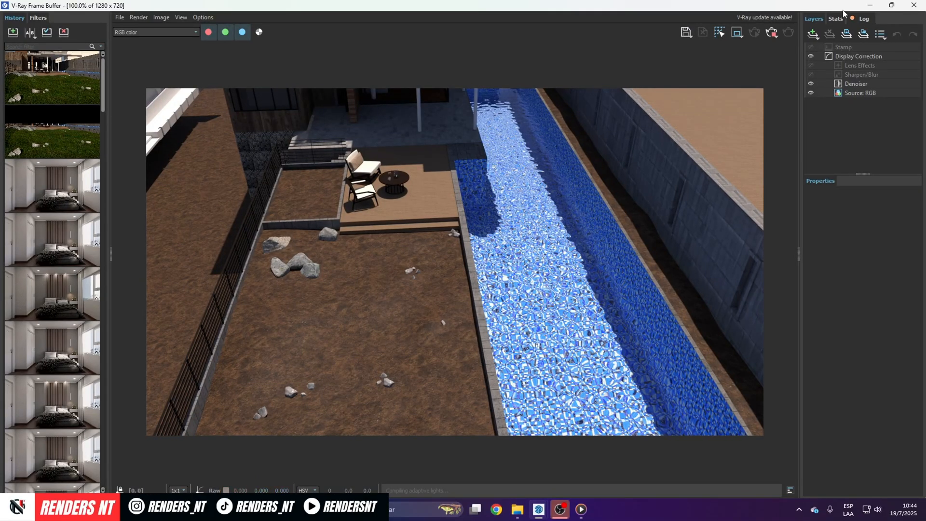
Step: Restore the V-Ray Frame Buffer to a smaller window and move it aside to uncover the SketchUp model
click(892, 5)
drag(524, 40, 436, 357)
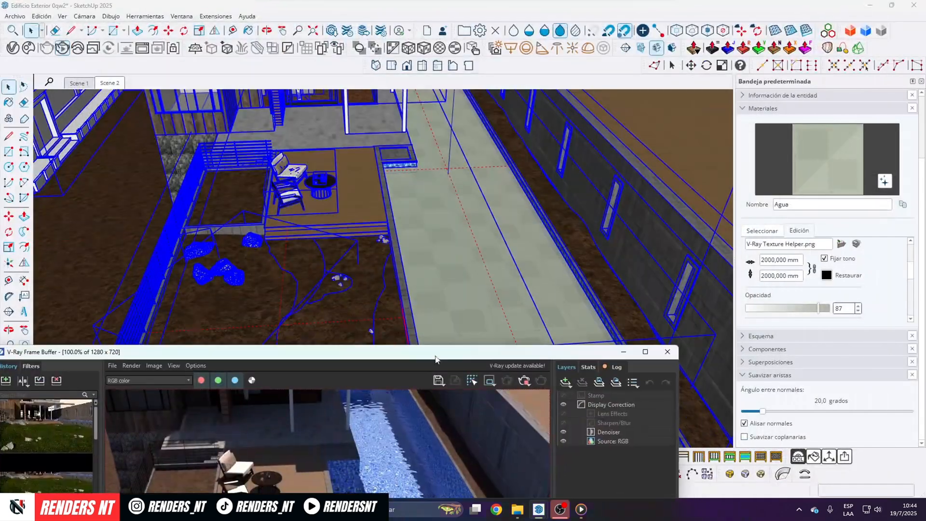
Step: Reframe the SketchUp model to show the whole pool and examine the water in the live render with the frame buffer maximized
scroll(426, 237, down, 3)
mouse_move(426, 236)
middle_down()
mouse_move(352, 201)
mouse_move(379, 224)
mouse_move(434, 233)
middle_up()
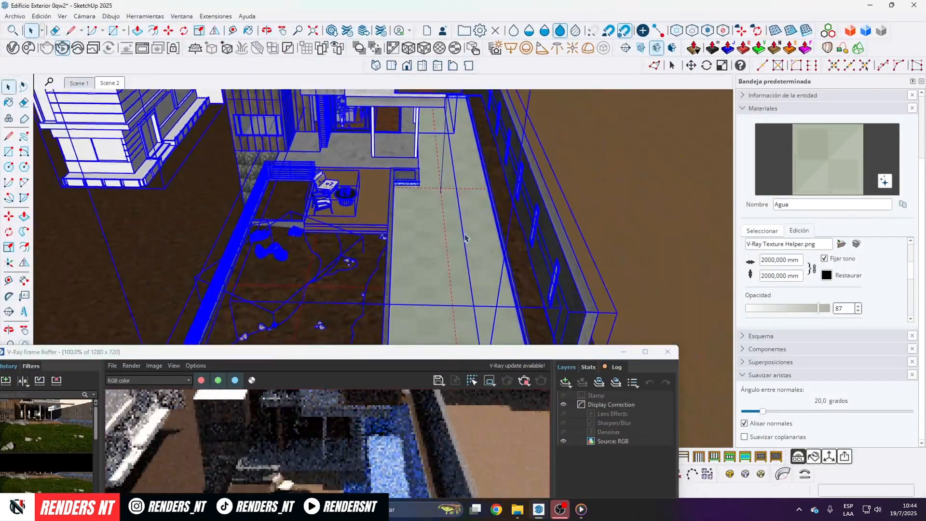
scroll(465, 238, up, 2)
mouse_move(426, 353)
mouse_down()
mouse_move(509, 237)
mouse_move(575, 79)
mouse_up()
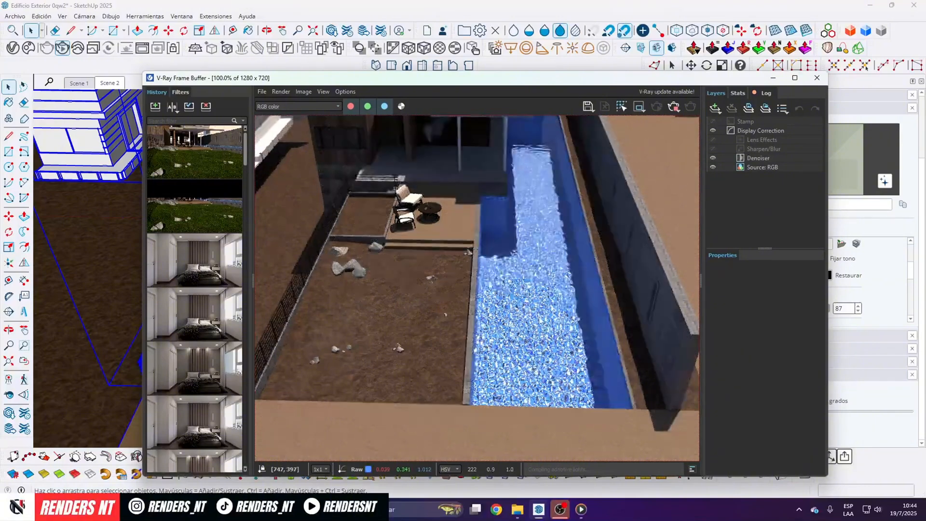
click(794, 78)
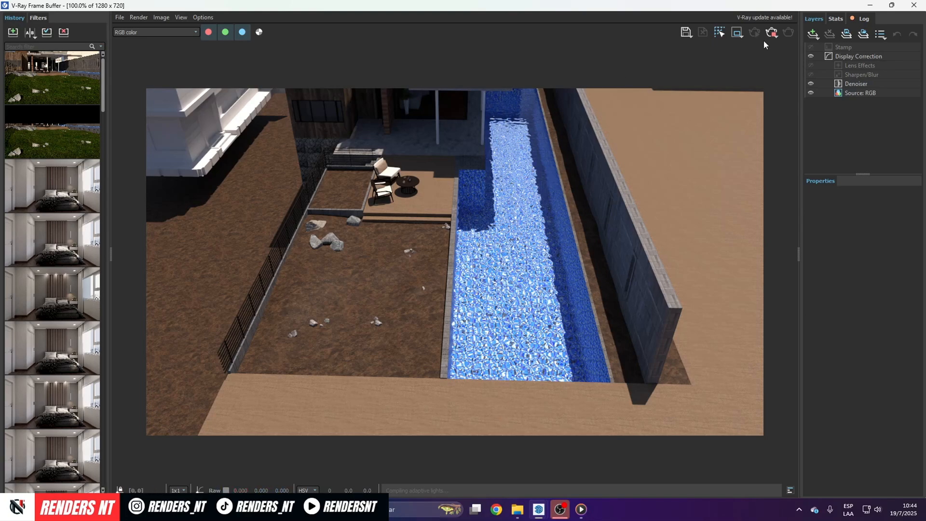
Step: Select the pool water in the model and review the Agua material's refraction and fog settings in the V-Ray Asset Editor
click(870, 5)
click(438, 186)
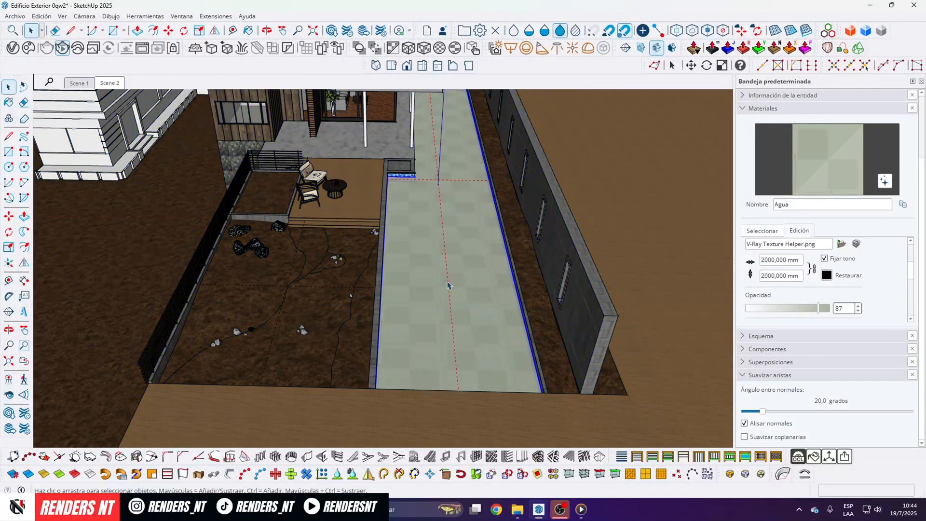
scroll(802, 280, up, 2)
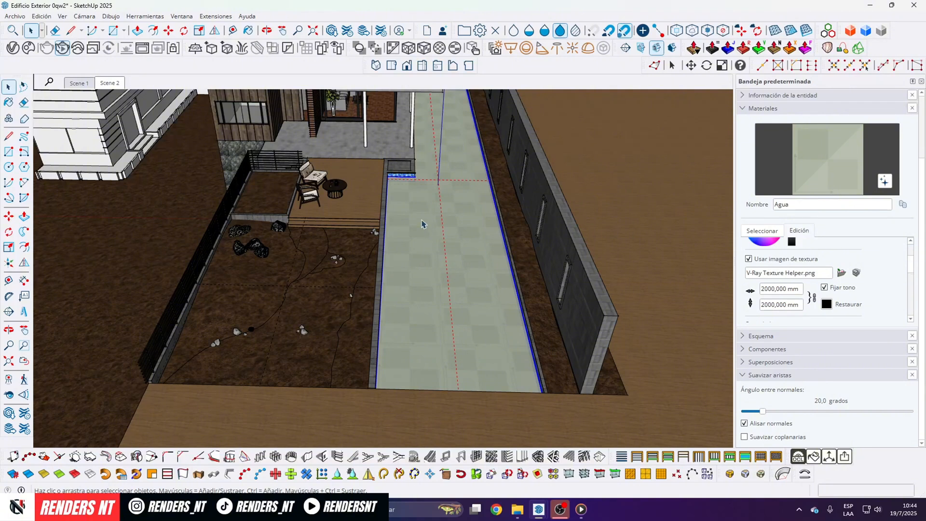
click(13, 48)
drag(261, 121, 258, 101)
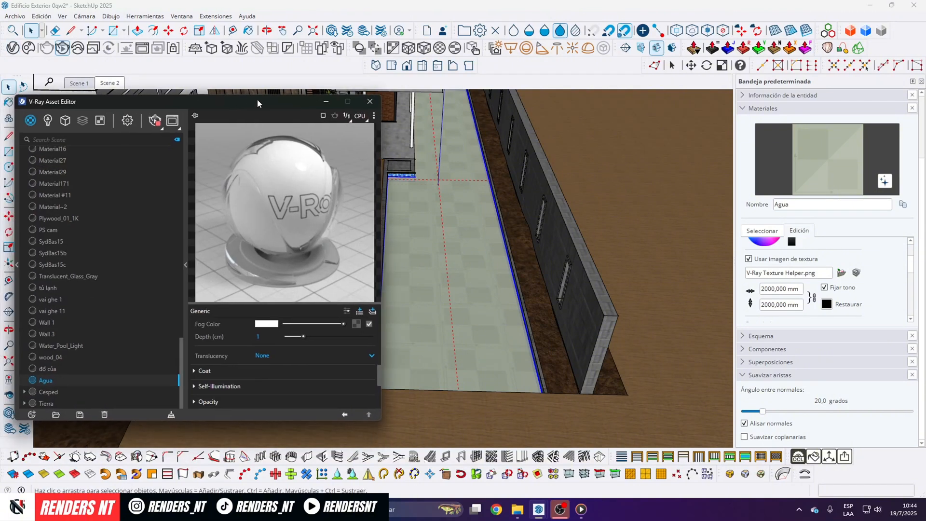
scroll(210, 384, up, 1)
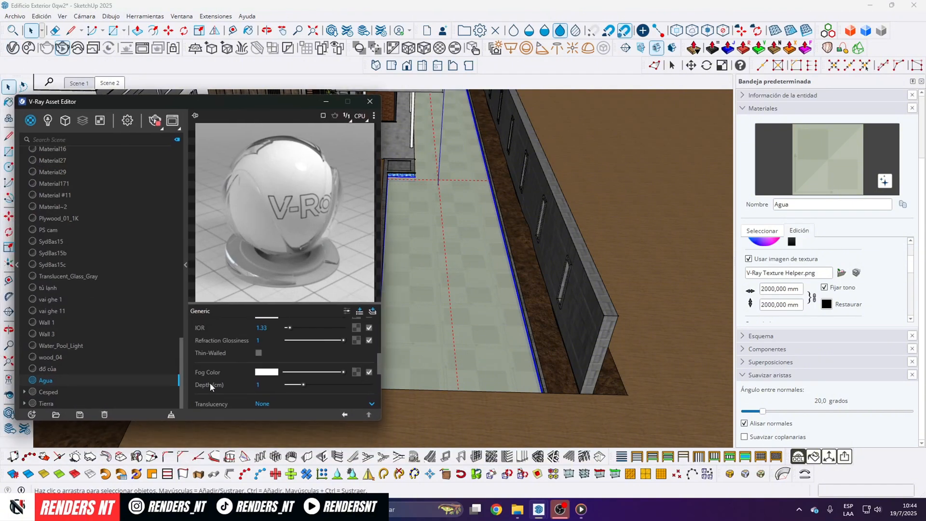
click(326, 106)
Step: Bring the frame buffer back up and inspect the pool water and tiled walls in the render
mouse_move(560, 510)
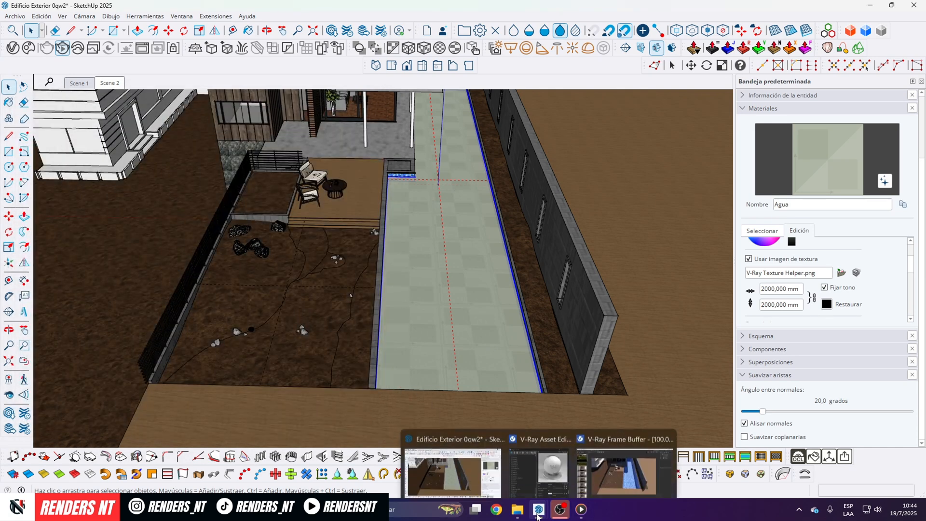
click(628, 464)
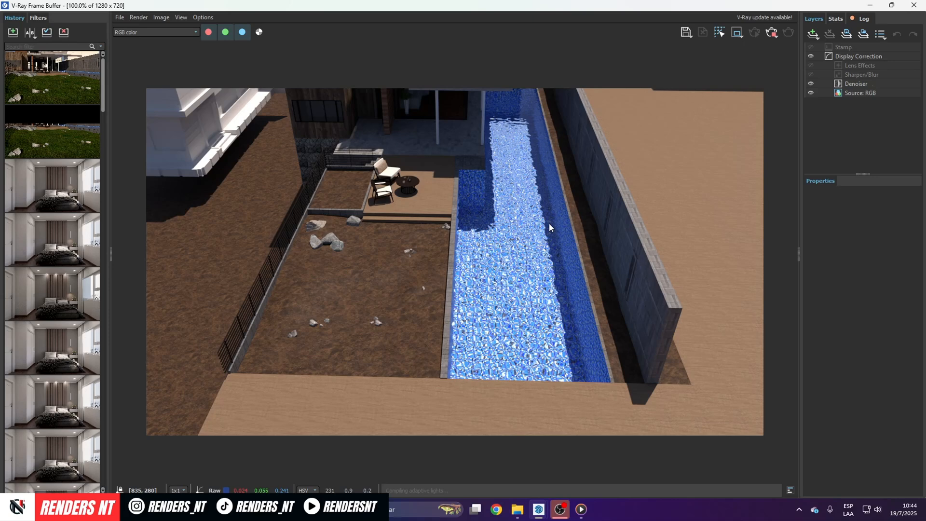
scroll(585, 325, up, 1)
scroll(589, 366, down, 1)
click(870, 4)
Step: Search Chaos Cosmos for tiles and import the Tiles Pool I01 100cm material into the scene
scroll(468, 236, up, 6)
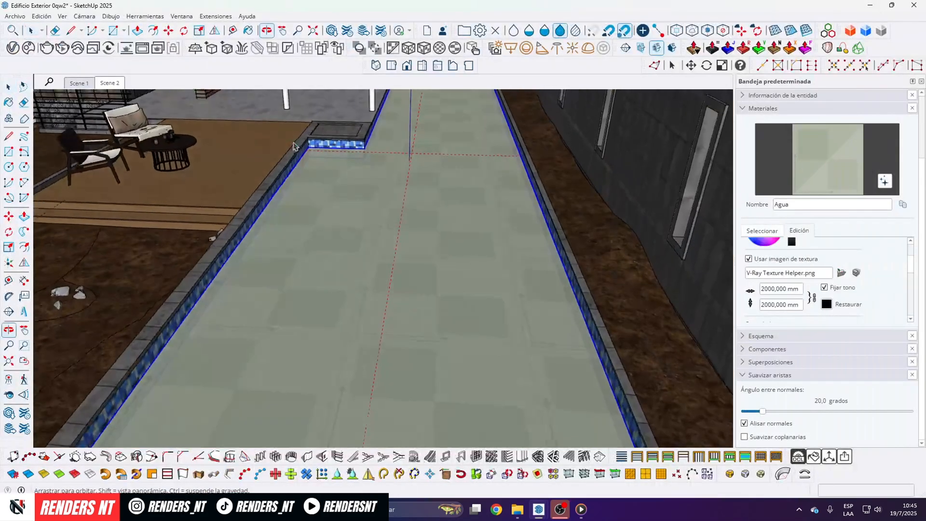
click(28, 48)
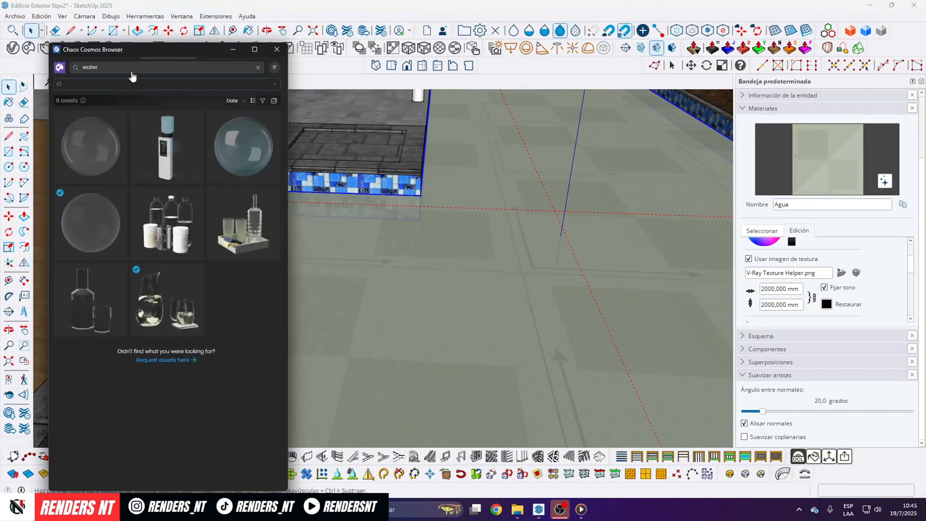
click(261, 72)
text(tiles)
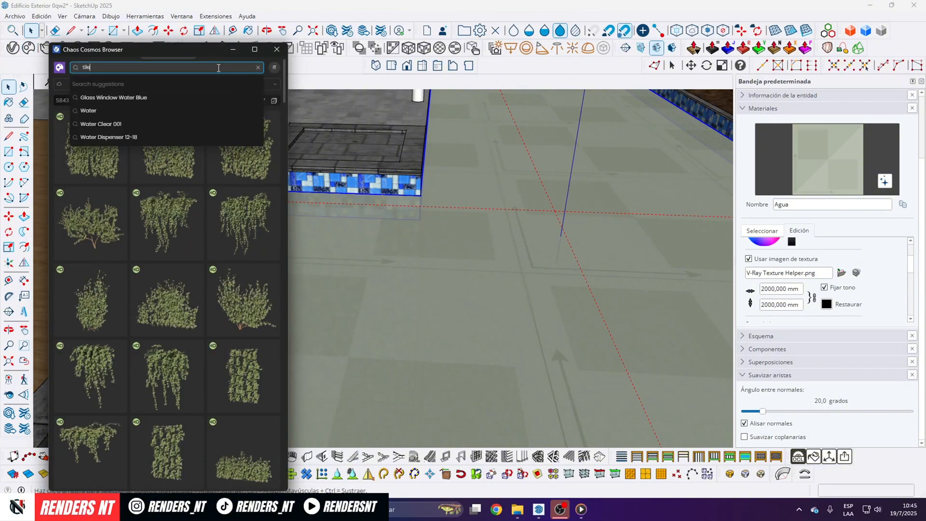
key(Return)
scroll(181, 279, down, 6)
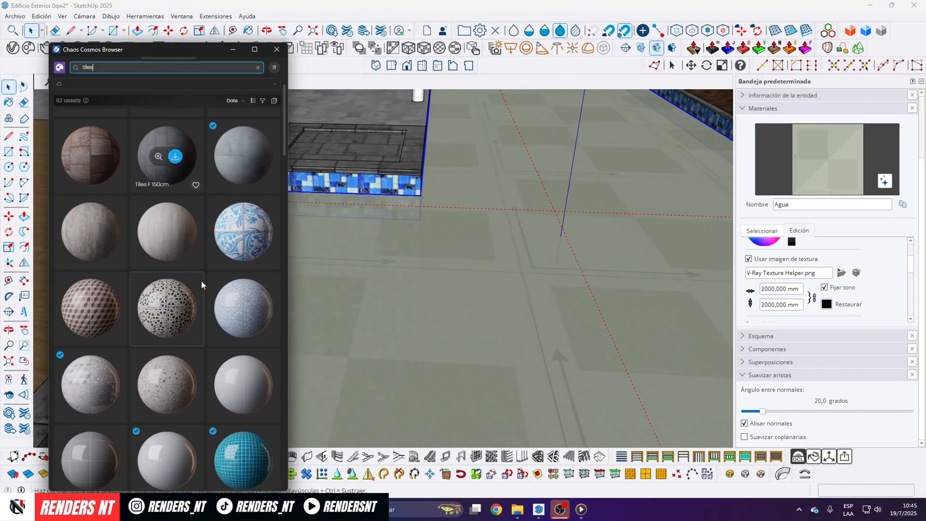
scroll(237, 173, up, 3)
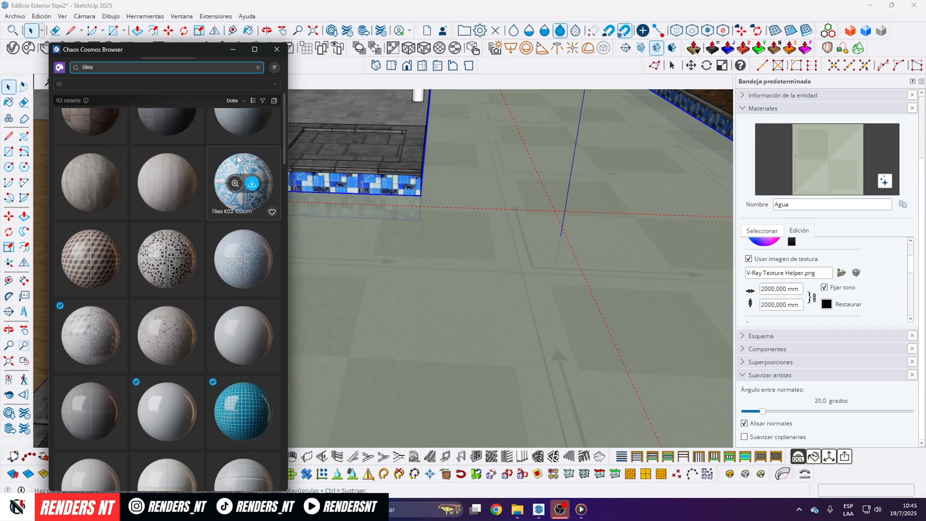
scroll(237, 183, down, 4)
scroll(458, 260, down, 1)
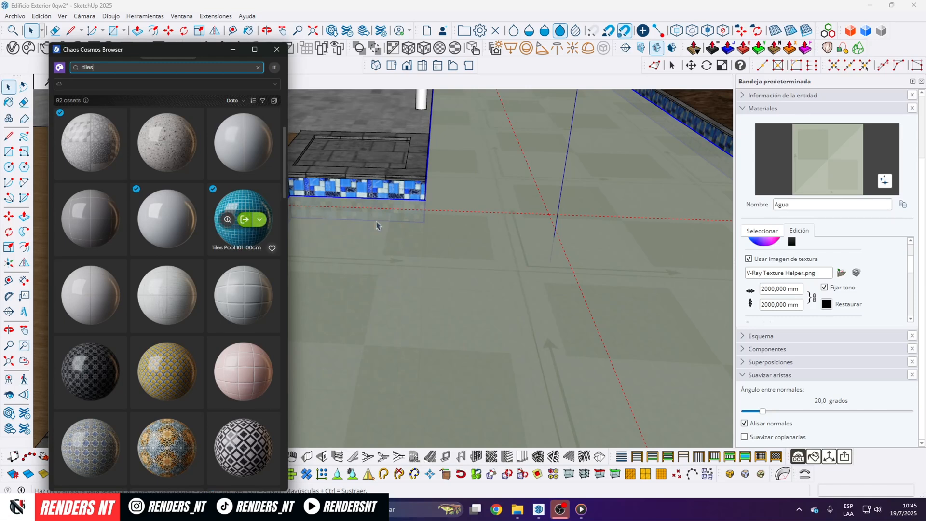
click(245, 221)
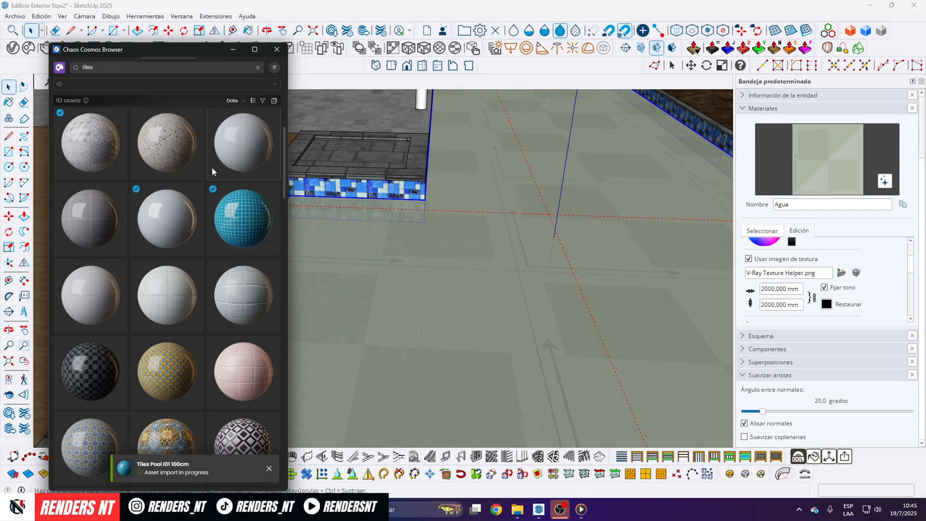
Step: Select all pool surfaces in the scene that use the Bright_Green mosaic material
drag(168, 118, 572, 117)
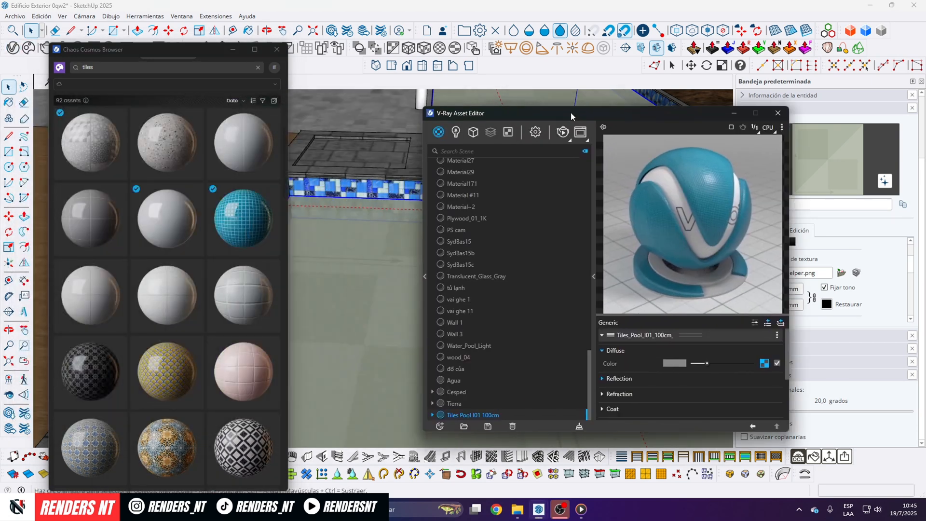
drag(711, 113, 613, 109)
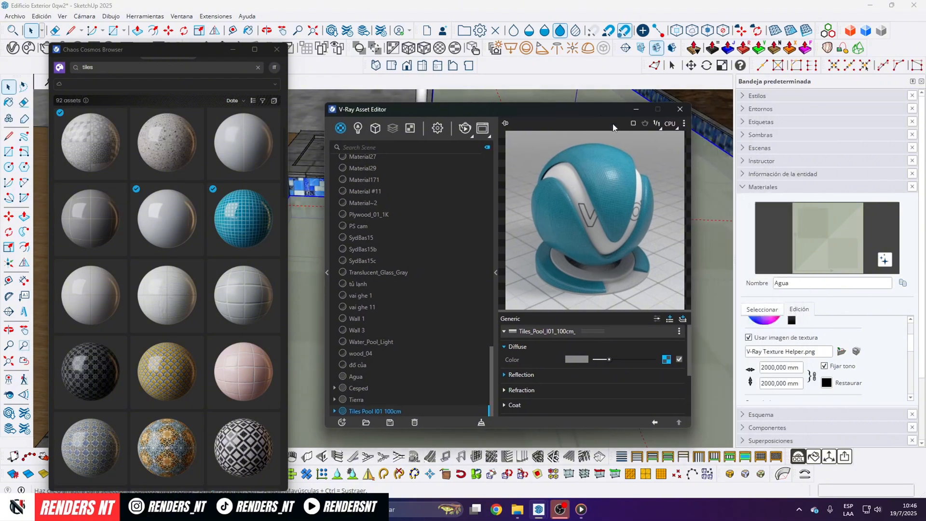
click(762, 309)
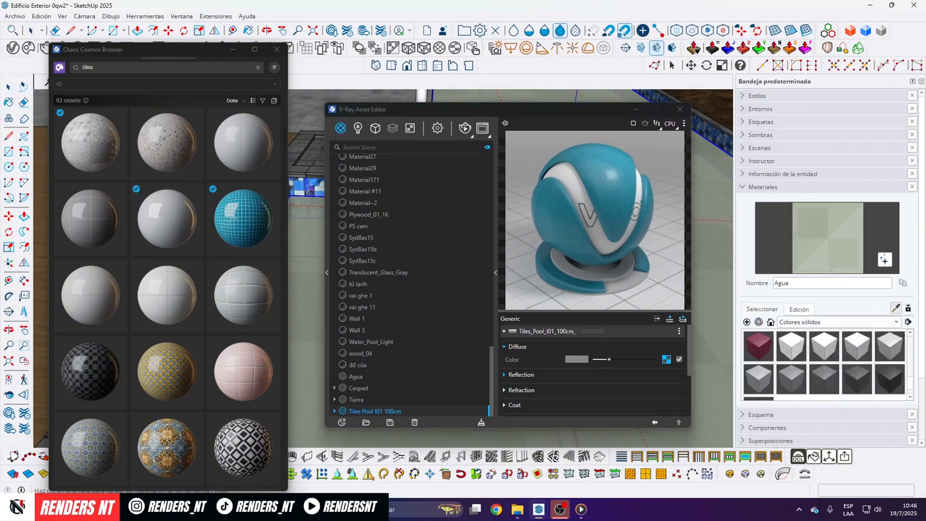
right_click(361, 288)
click(375, 294)
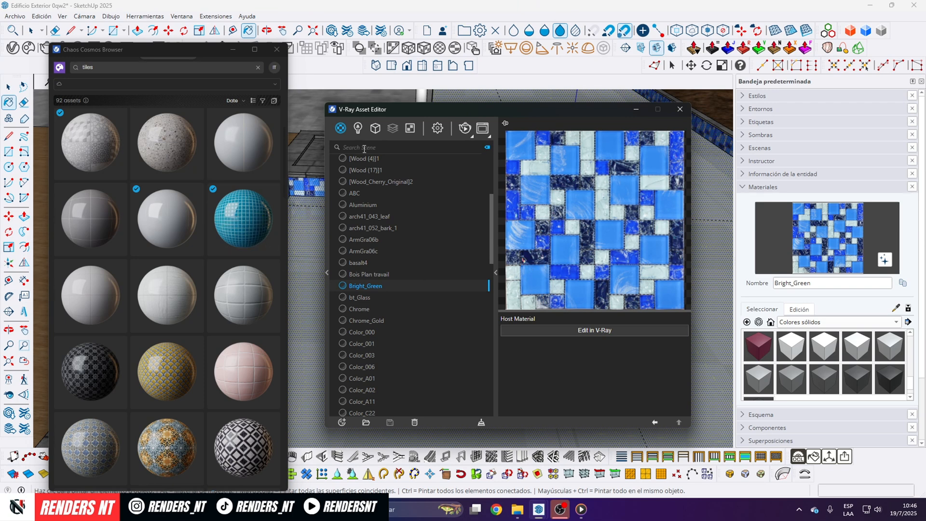
Step: Find the Tiles Pool I01 100cm material among the scene materials and apply it to the selected pool surfaces
text(tile)
click(361, 181)
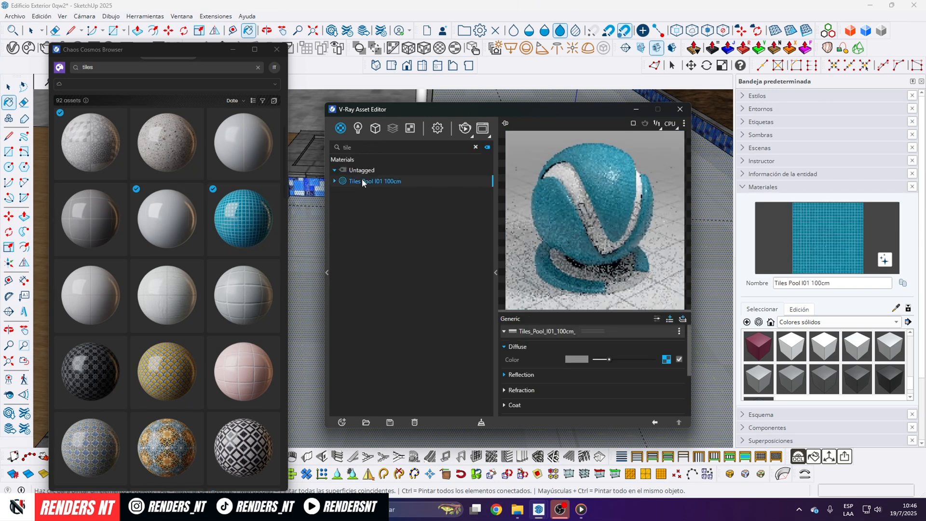
right_click(362, 179)
click(406, 201)
click(636, 110)
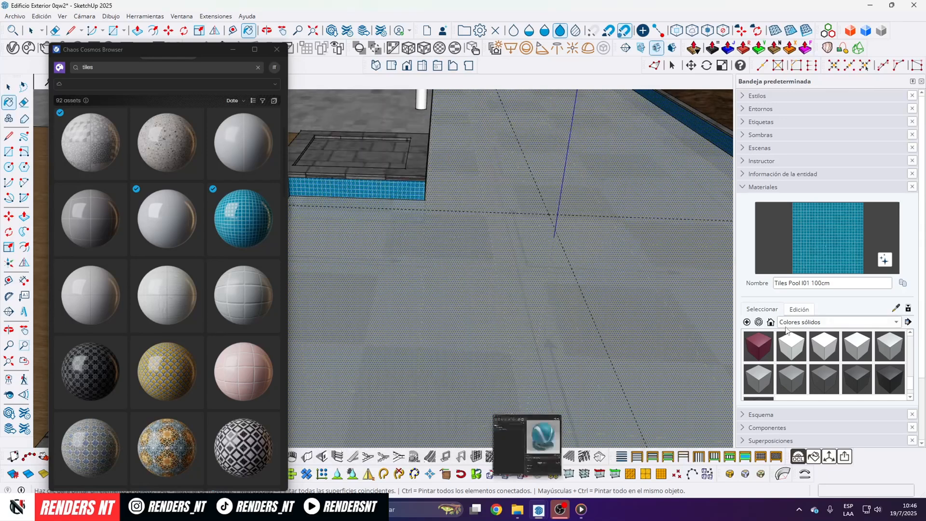
Step: Set the Tiles Pool I01 100cm texture size to 1500 mm and minimize the Chaos Cosmos browser
click(799, 309)
click(761, 368)
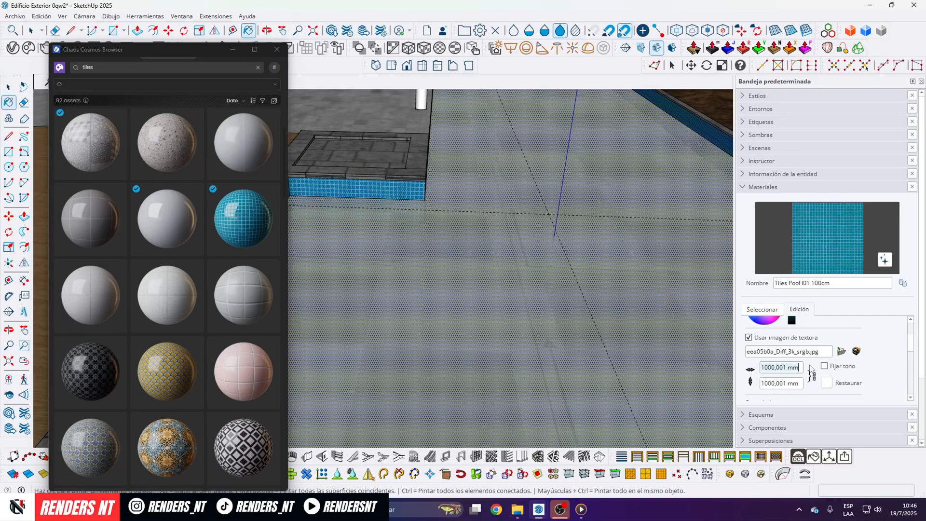
text(1500)
key(Return)
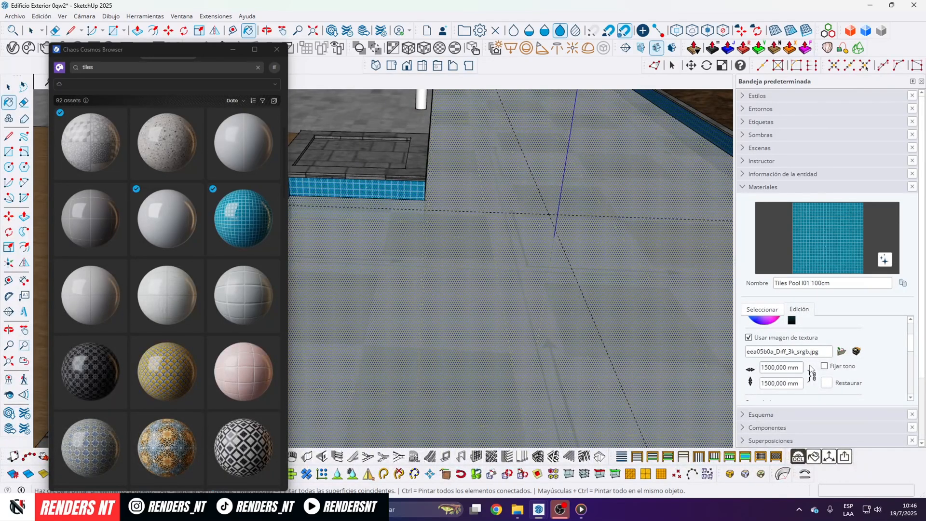
click(237, 50)
Step: Frame the pool lengthwise with the terrace beside it and render the view with the new tiles
scroll(372, 230, down, 1)
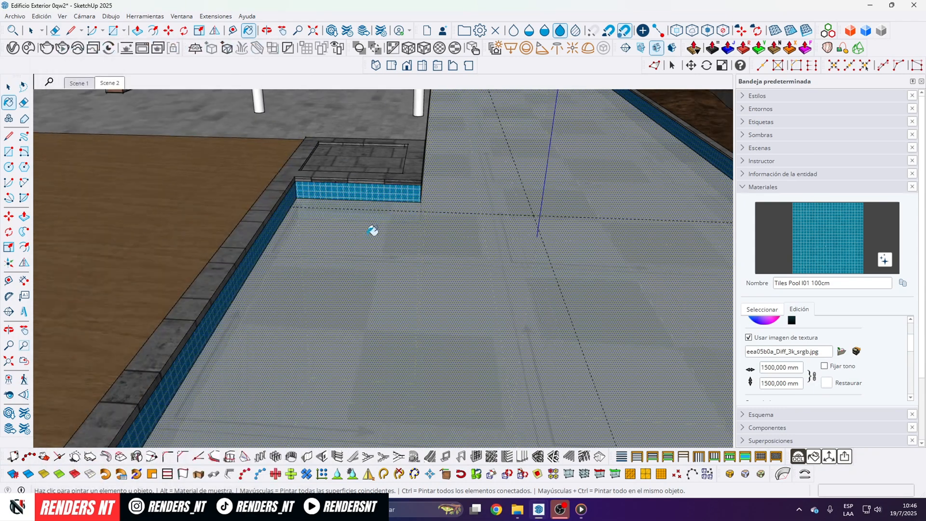
scroll(318, 241, up, 2)
middle_drag(268, 239, 281, 249)
mouse_move(207, 214)
middle_down()
mouse_move(290, 253)
mouse_move(384, 157)
mouse_move(352, 240)
mouse_move(382, 213)
mouse_move(324, 188)
mouse_move(338, 280)
mouse_move(370, 198)
mouse_move(362, 208)
middle_up()
click(142, 52)
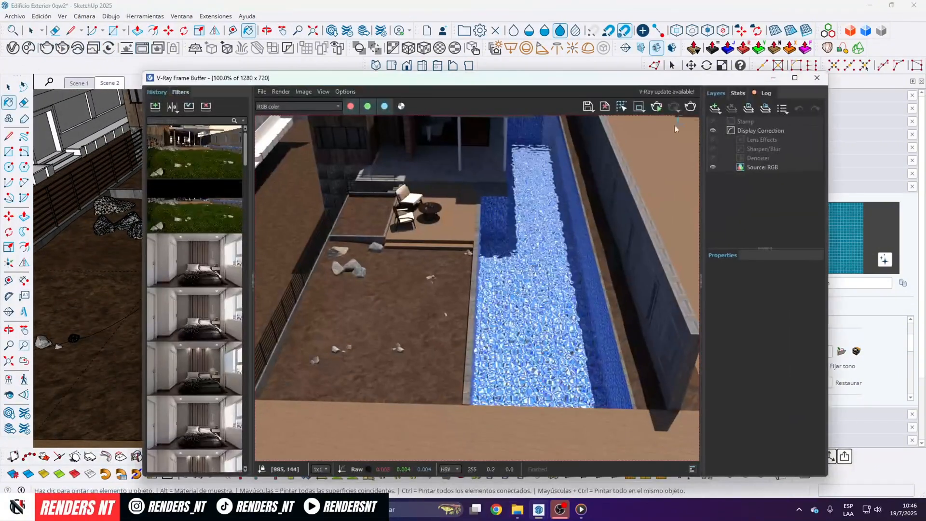
click(691, 108)
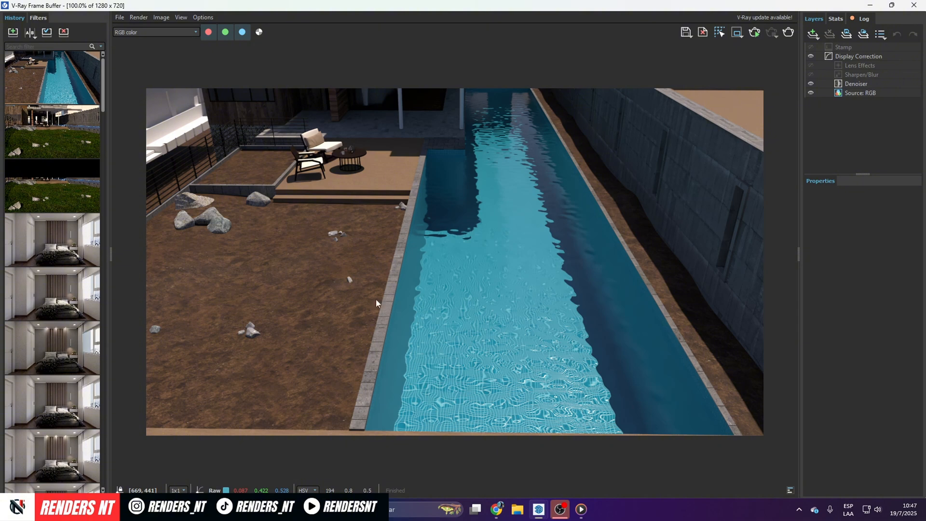
Step: Switch to Chrome and examine the pool caustics reference photos from 123RF and 3D Collective in the image results
click(497, 509)
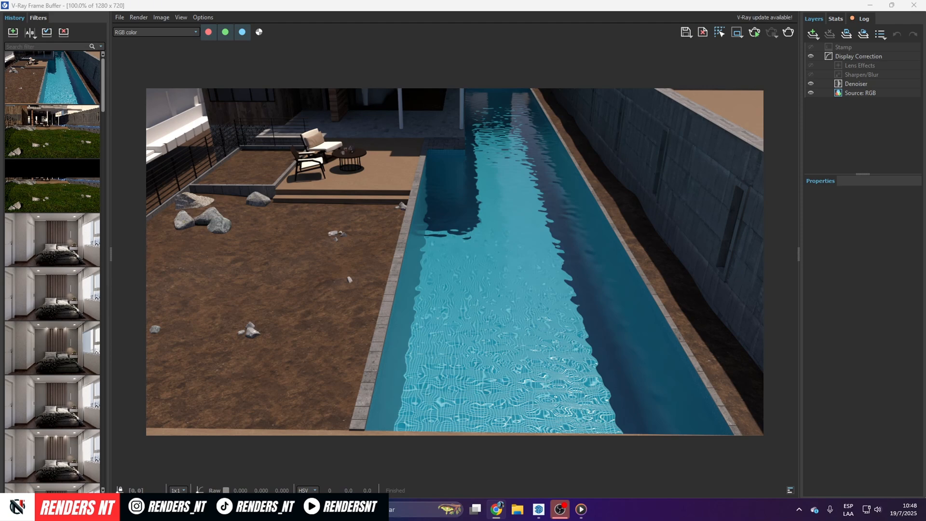
drag(0, 102, 448, 102)
click(669, 101)
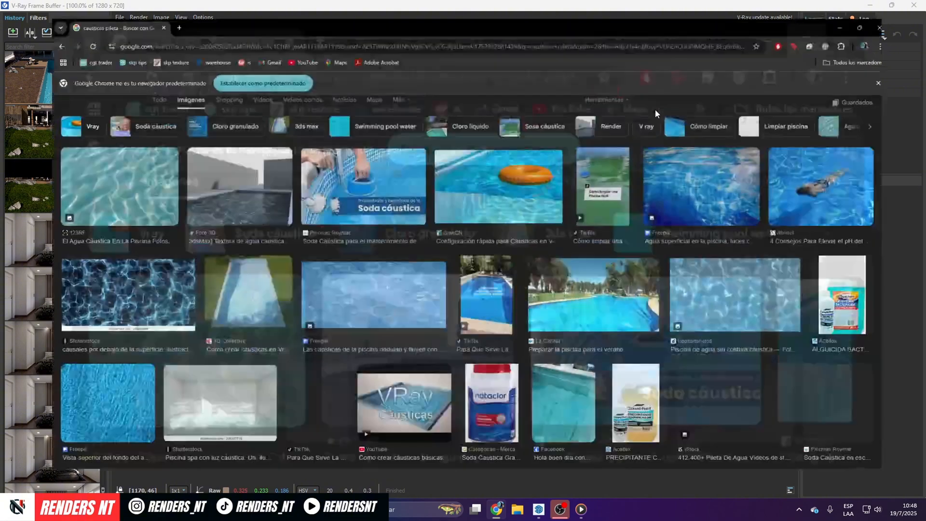
scroll(175, 254, up, 1)
click(73, 231)
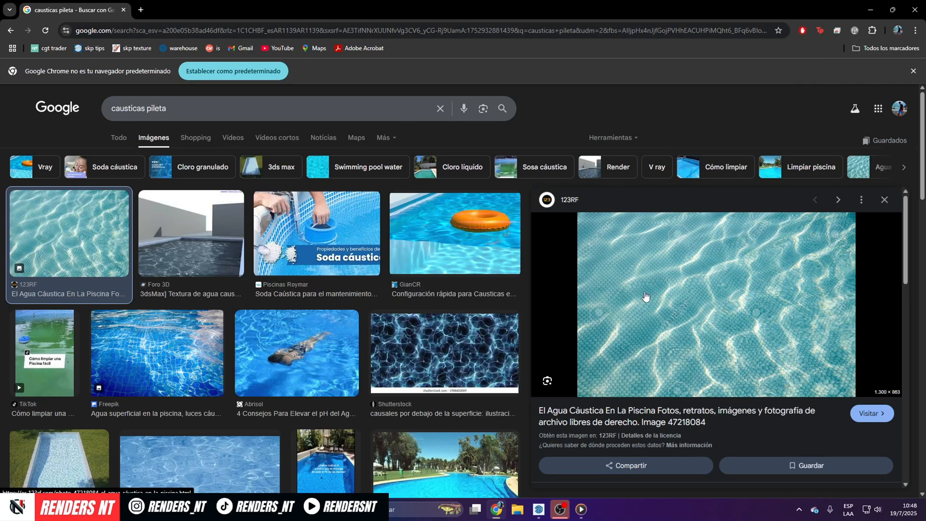
scroll(431, 342, down, 3)
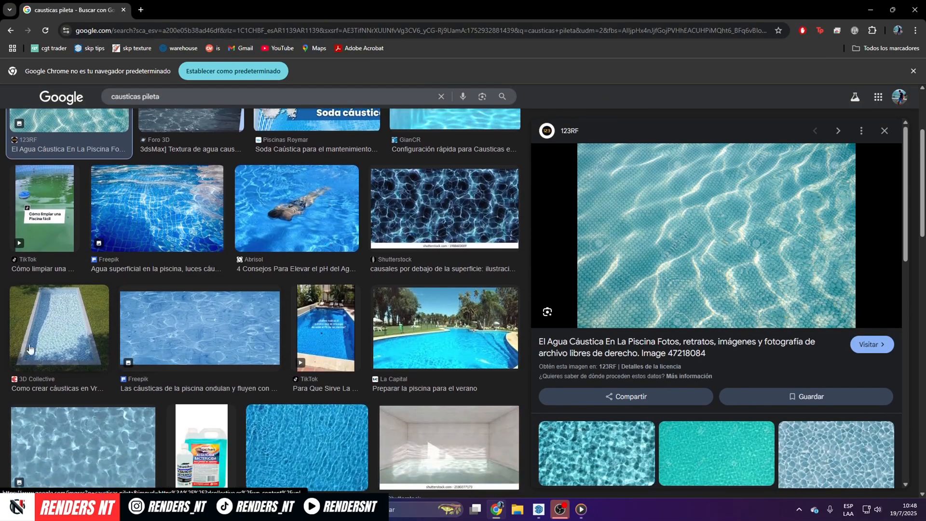
click(73, 326)
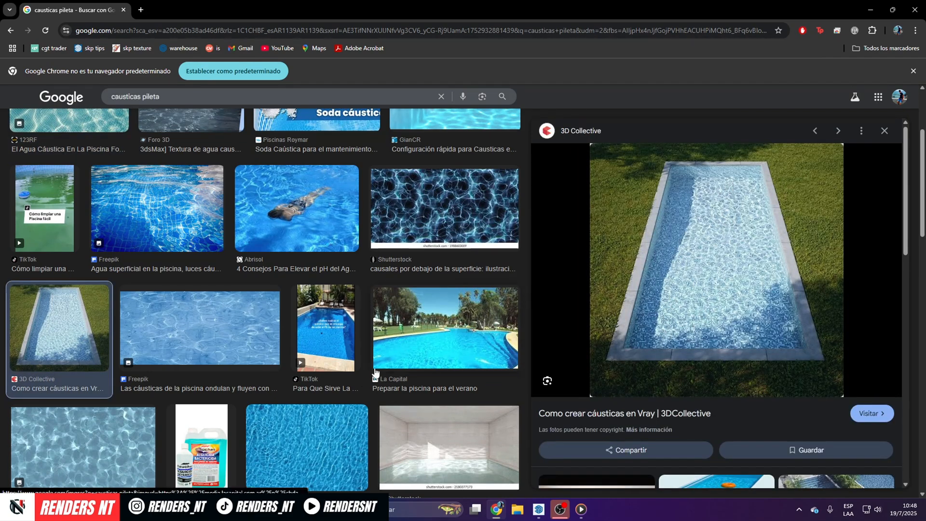
click(871, 9)
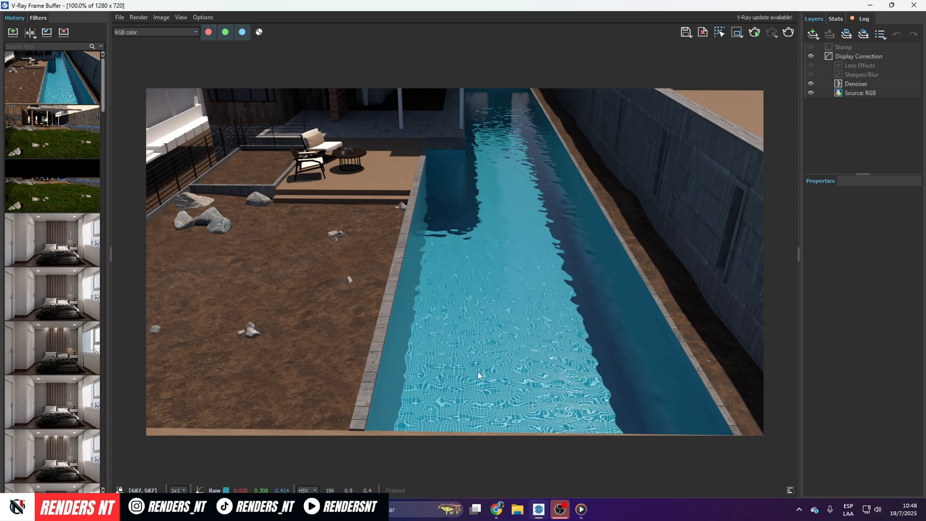
Step: Check the retiled pool in the SketchUp model and return to the finished render in the frame buffer
click(871, 7)
click(8, 87)
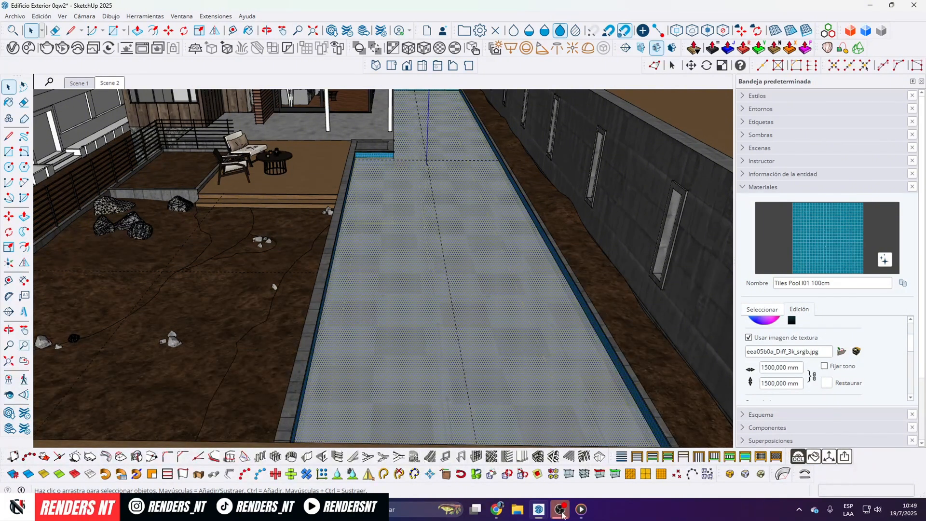
mouse_move(560, 509)
click(644, 470)
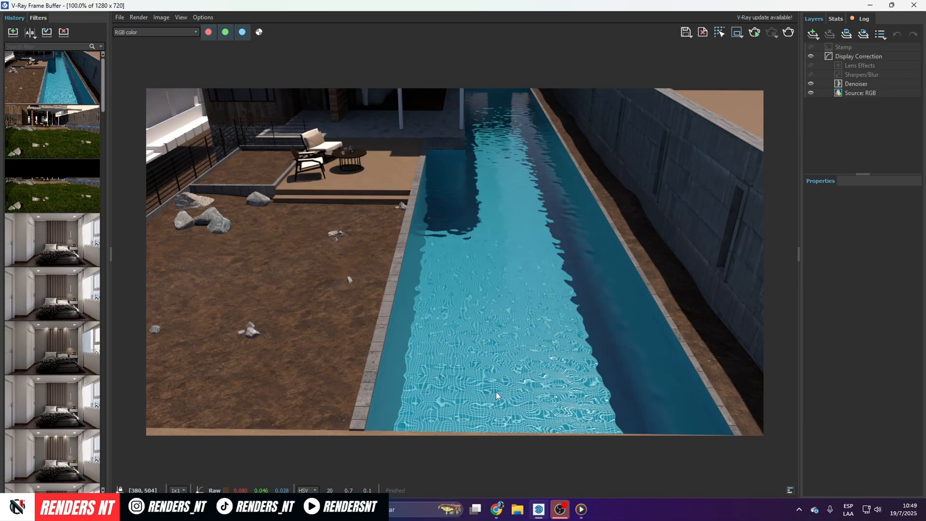
Step: Minimize the finished render and examine the pool, terrace and surrounding site in the SketchUp model, from afar and close up
click(867, 6)
mouse_move(398, 296)
middle_down()
mouse_move(377, 274)
mouse_move(403, 265)
mouse_move(412, 227)
mouse_move(470, 220)
mouse_move(489, 193)
mouse_move(412, 262)
mouse_move(118, 257)
mouse_move(366, 273)
middle_up()
click(406, 195)
click(242, 323)
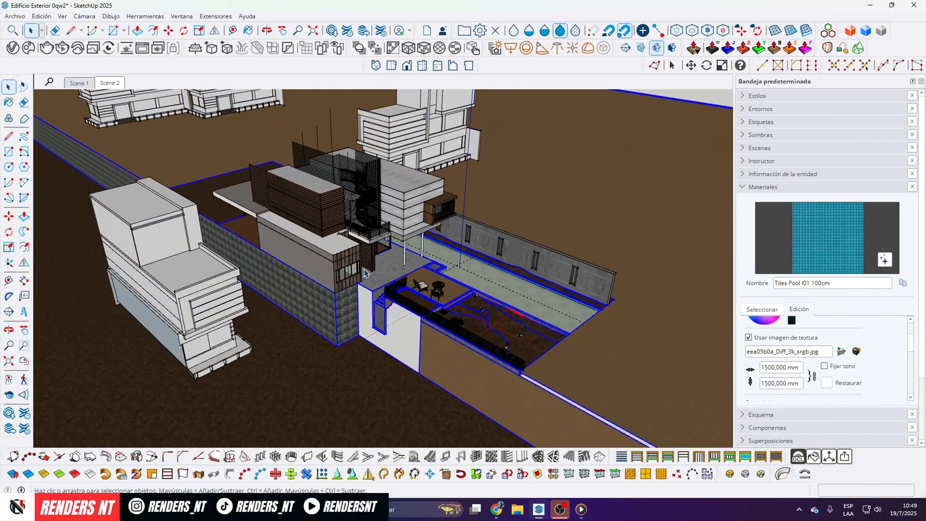
scroll(321, 251, down, 4)
middle_drag(309, 256, 623, 259)
scroll(453, 266, down, 3)
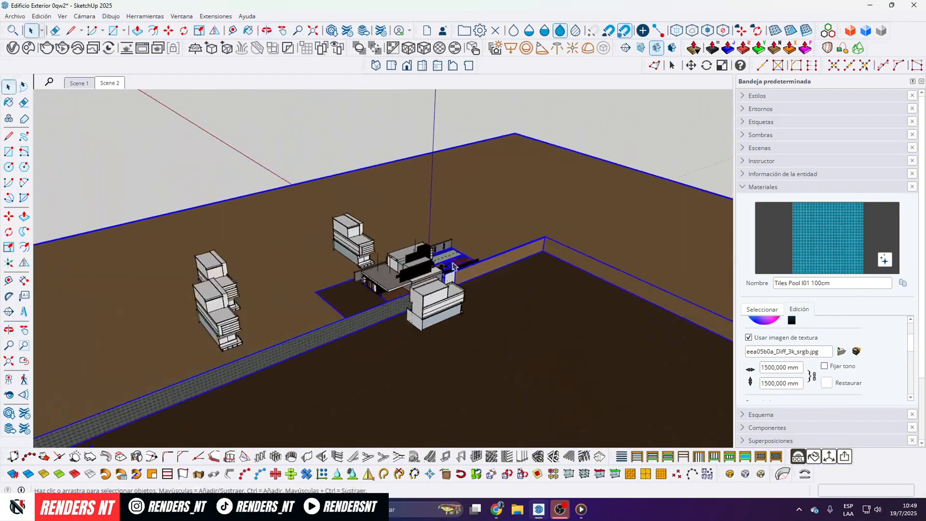
scroll(453, 267, down, 4)
middle_drag(612, 223, 384, 321)
scroll(357, 309, up, 6)
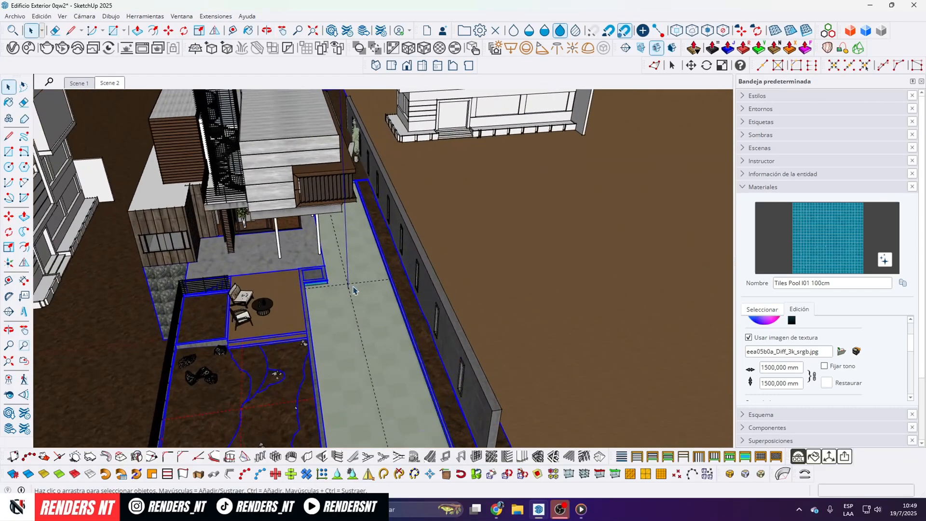
scroll(354, 289, up, 5)
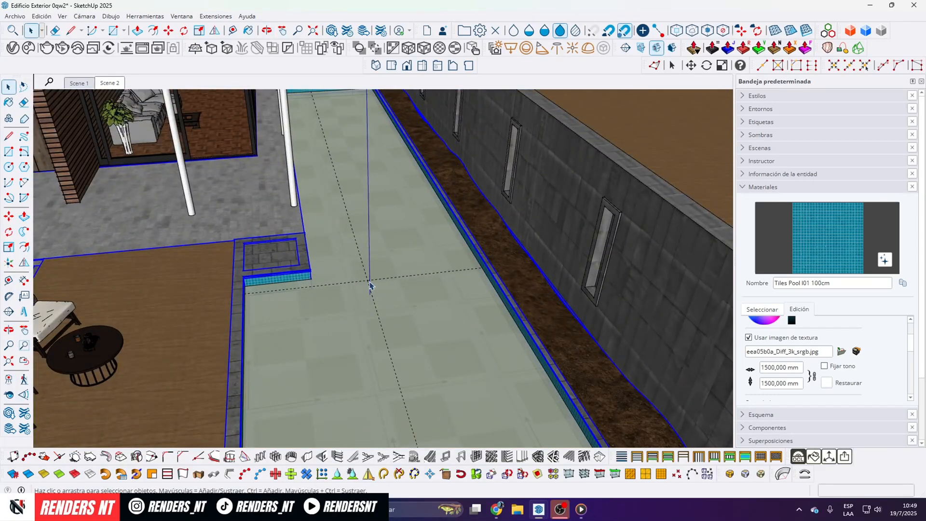
scroll(399, 279, down, 6)
scroll(414, 265, up, 5)
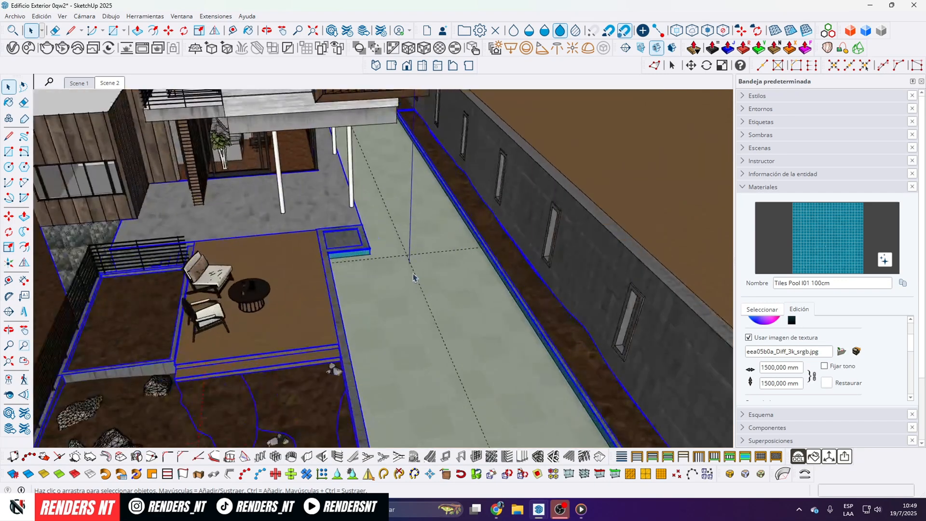
scroll(412, 266, down, 2)
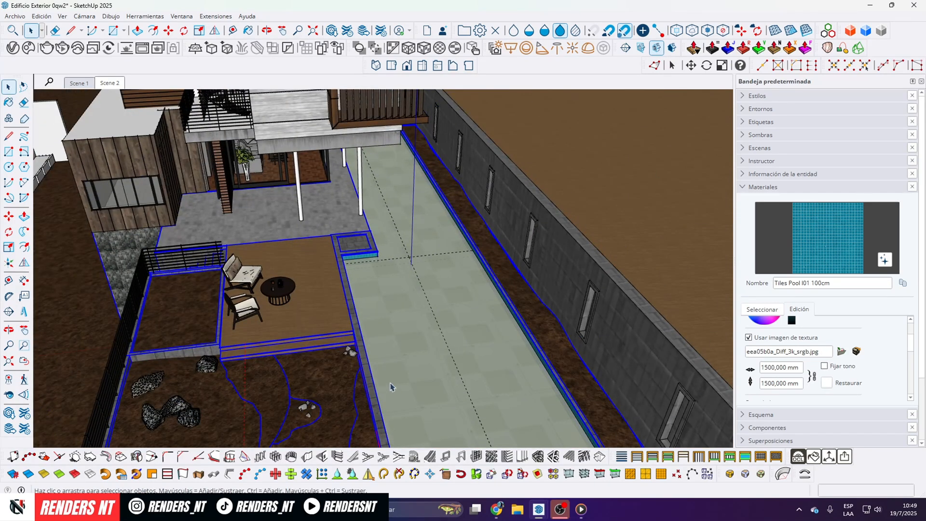
scroll(428, 285, down, 2)
middle_drag(428, 285, 325, 265)
scroll(409, 281, up, 3)
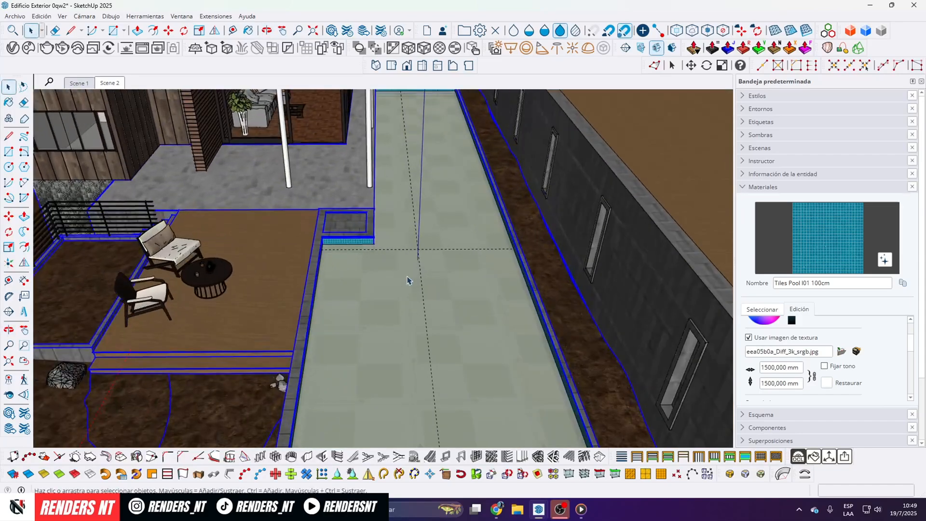
scroll(408, 280, down, 5)
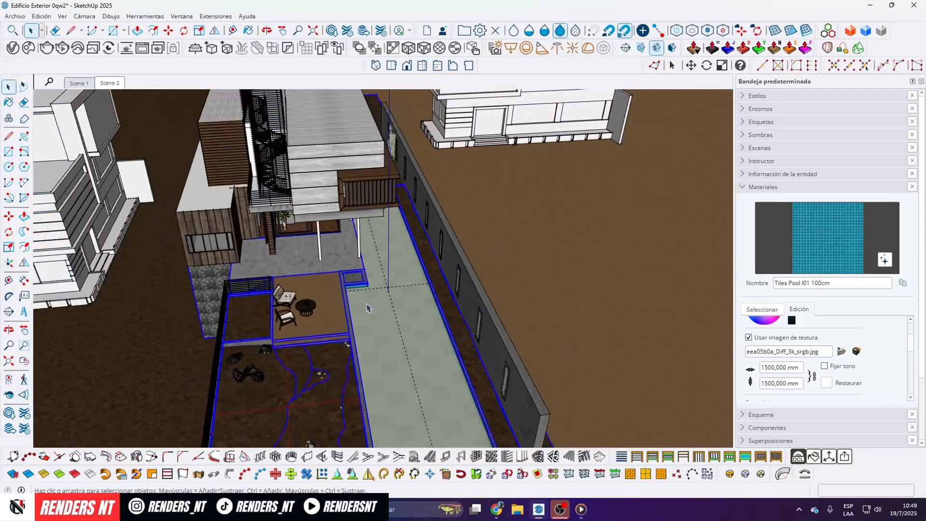
scroll(367, 308, down, 2)
middle_drag(366, 307, 418, 288)
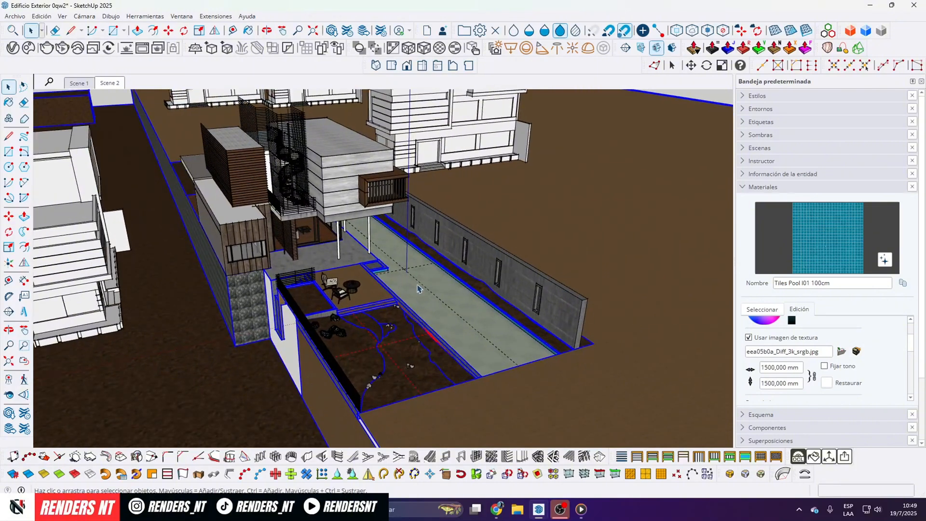
scroll(433, 266, up, 8)
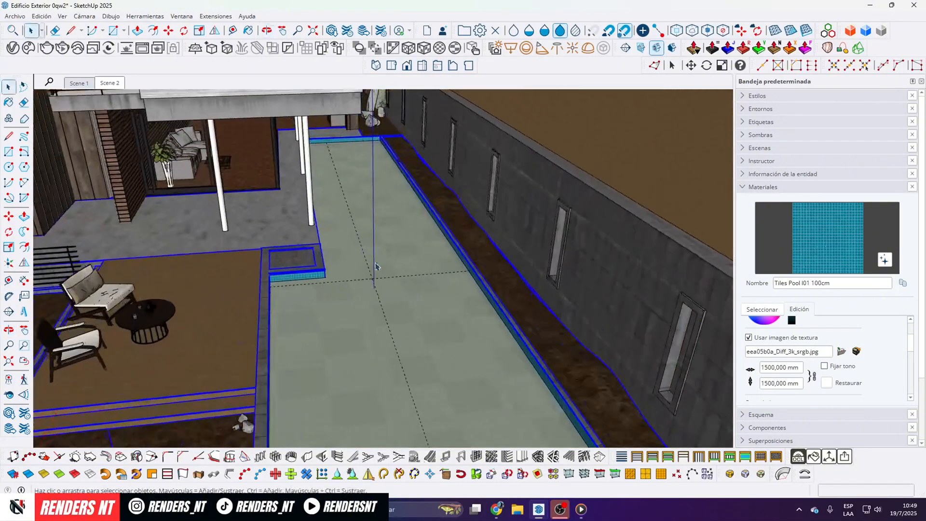
scroll(377, 307, up, 1)
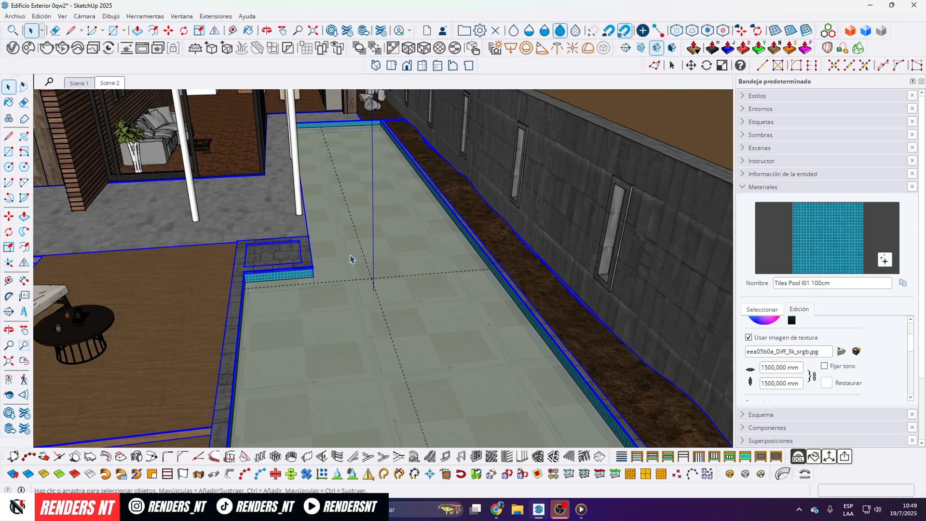
Step: Enable Caustics in the V-Ray render settings and expand its parameters
click(13, 48)
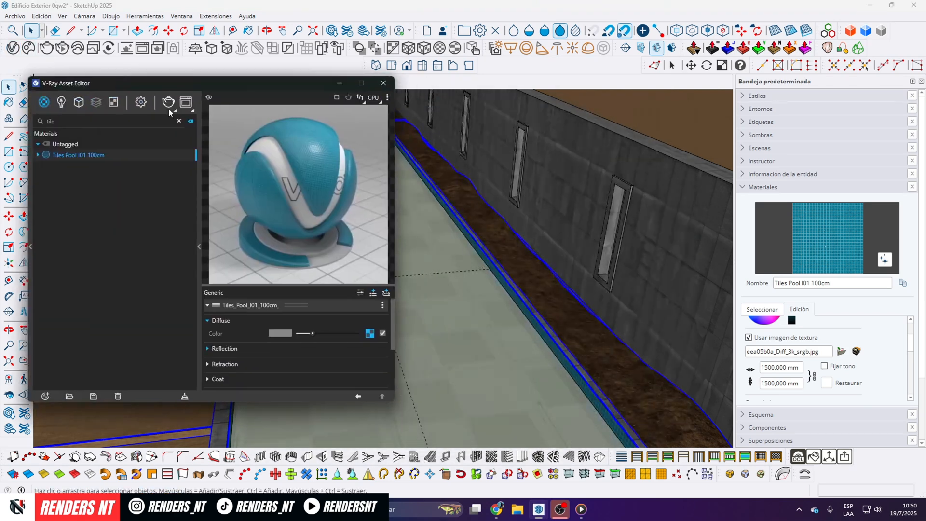
click(142, 103)
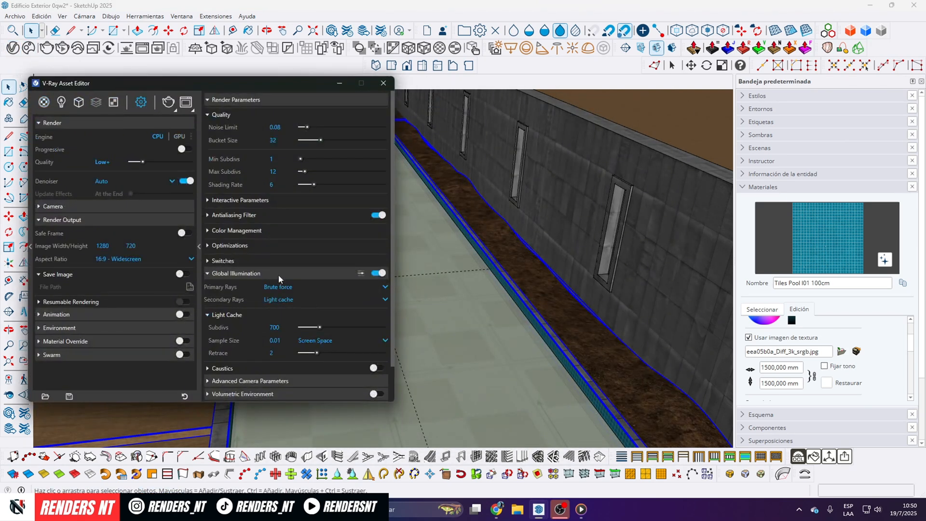
scroll(299, 295, down, 1)
click(375, 329)
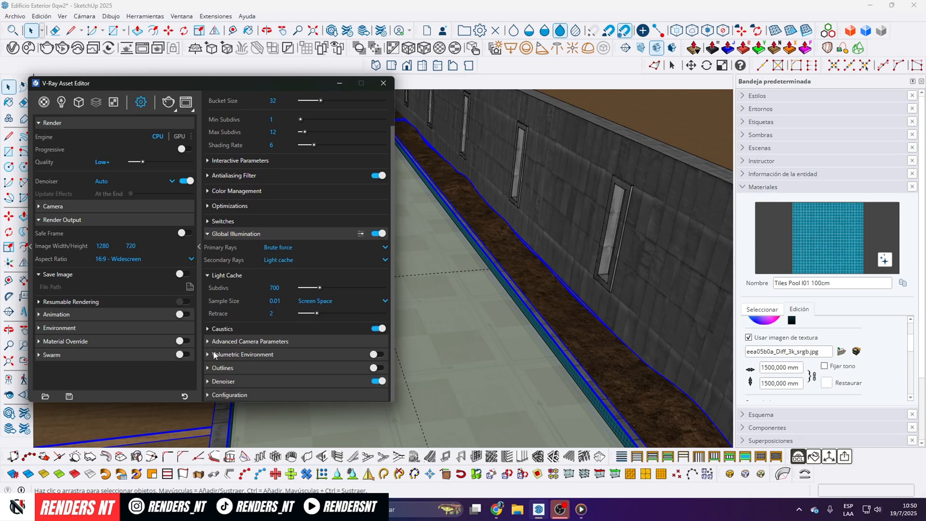
click(215, 329)
scroll(271, 332, down, 1)
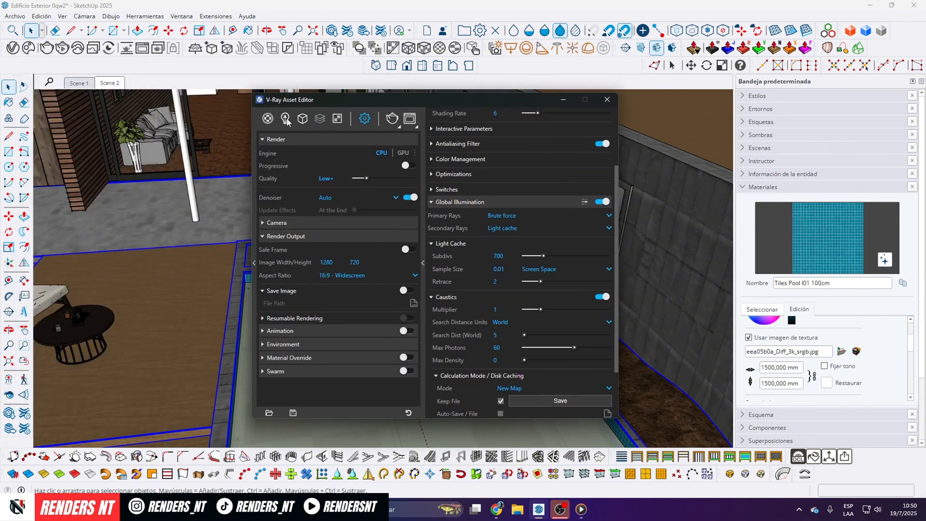
Step: Clear the search filter among the V-Ray lights and select SunLight, moving the Asset Editor to keep its parameters in reach
click(286, 118)
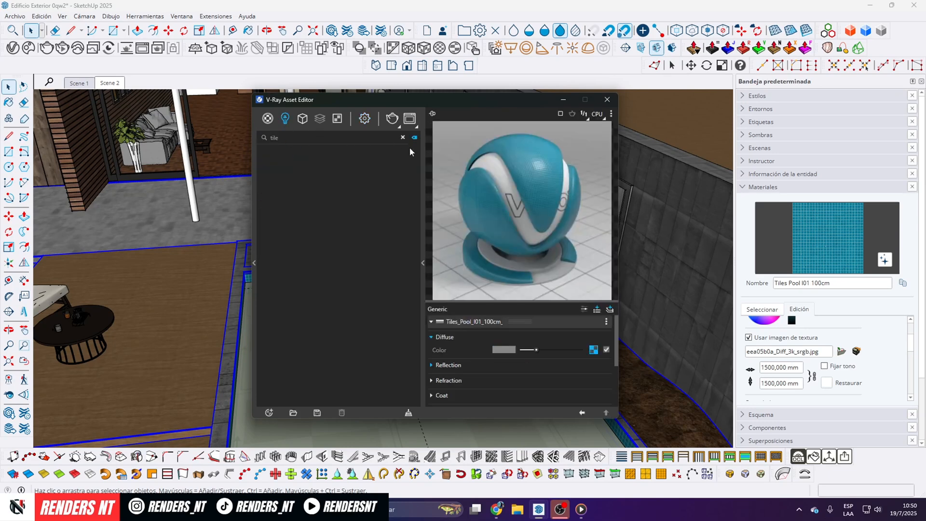
click(402, 137)
click(284, 173)
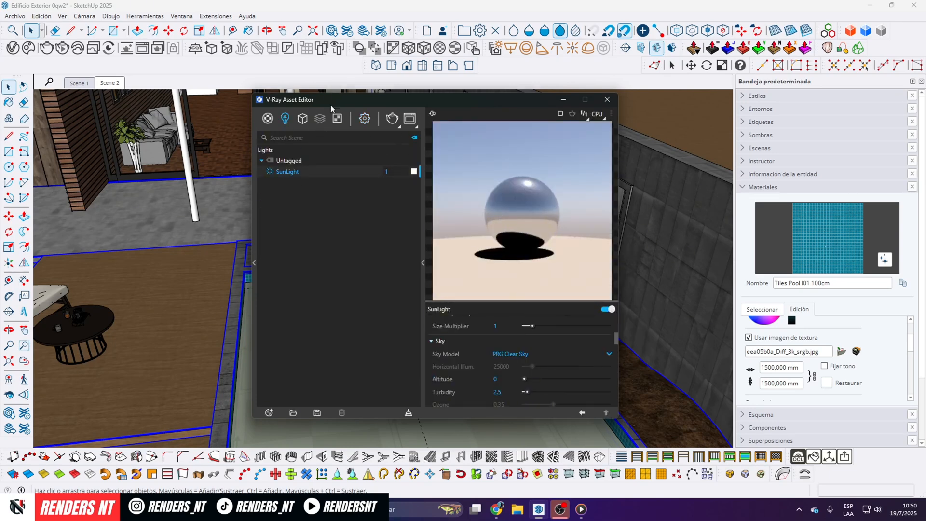
drag(331, 108, 14, 149)
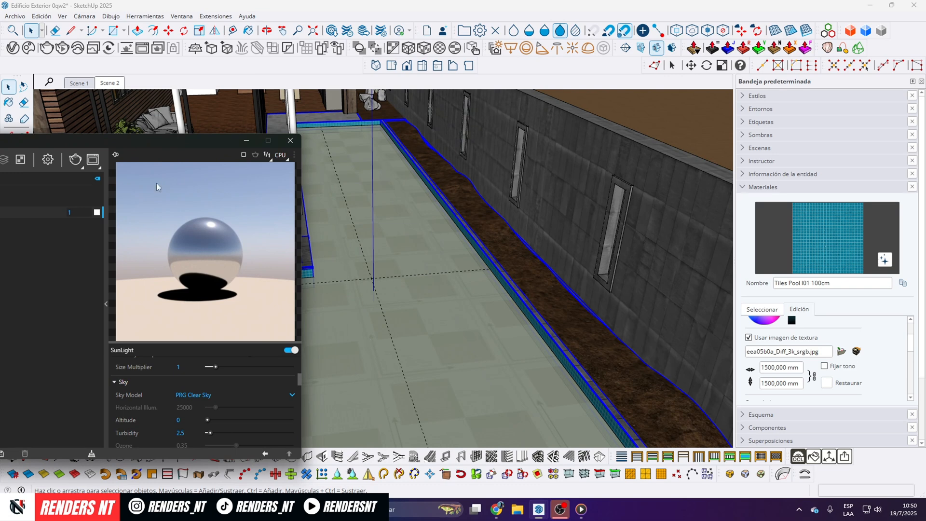
drag(159, 140, 180, 64)
Step: Set the SunLight's caustic photons to 1000 Caustic Subdivisions and an Emit Radius of 50
scroll(176, 332, down, 3)
scroll(159, 309, up, 3)
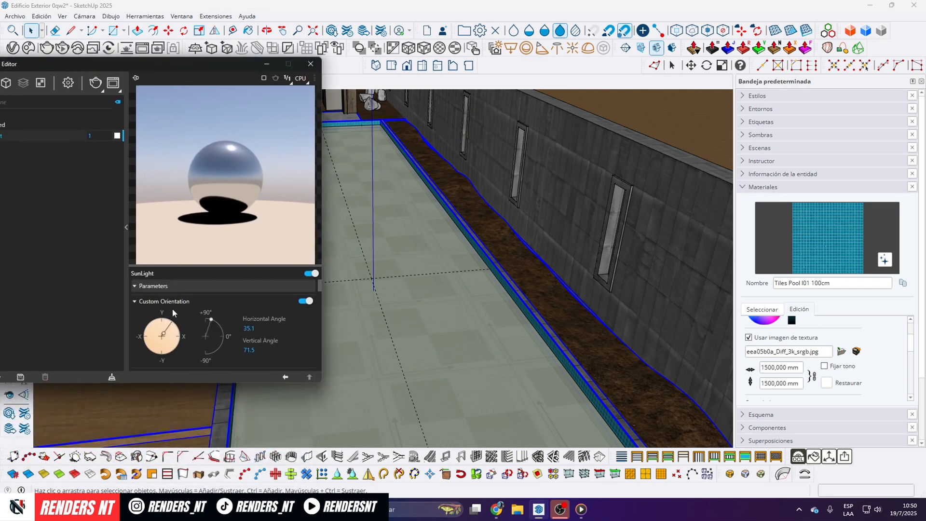
scroll(172, 311, down, 5)
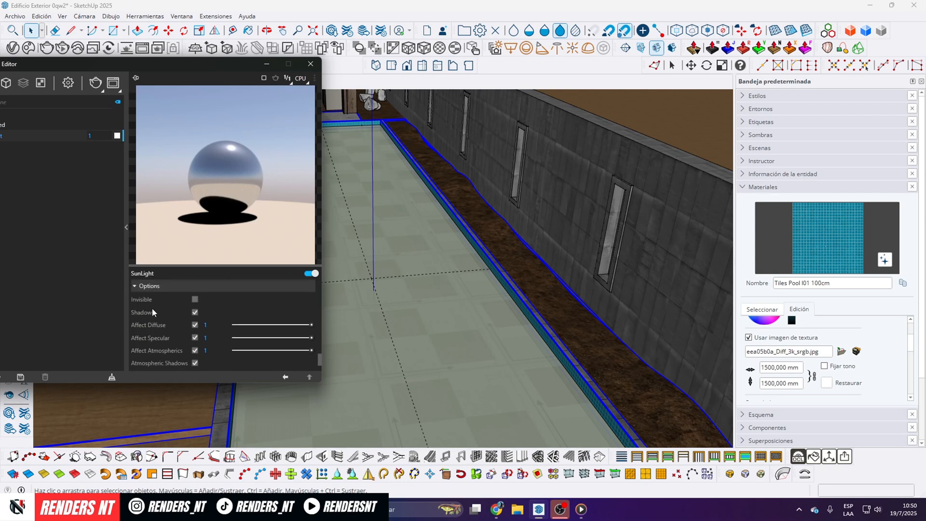
scroll(184, 303, down, 2)
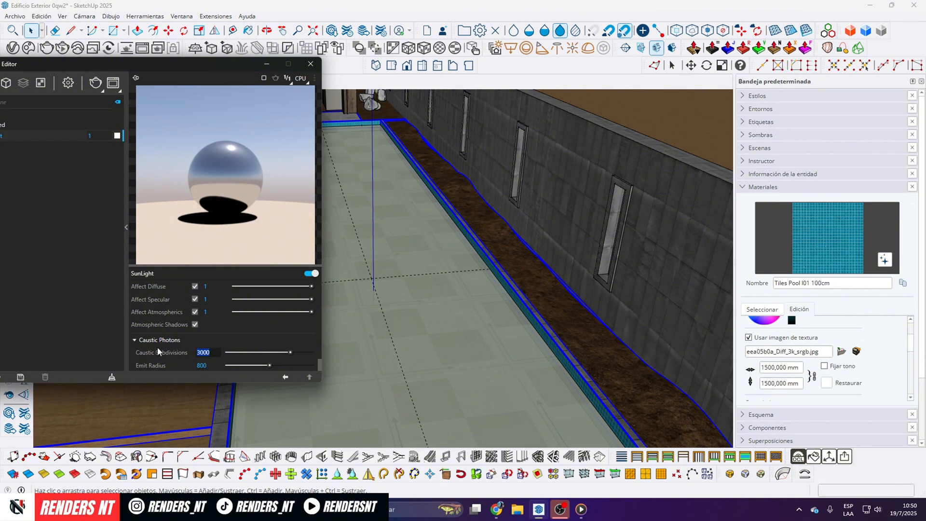
text(100)
key(Tab)
text(50)
click(235, 340)
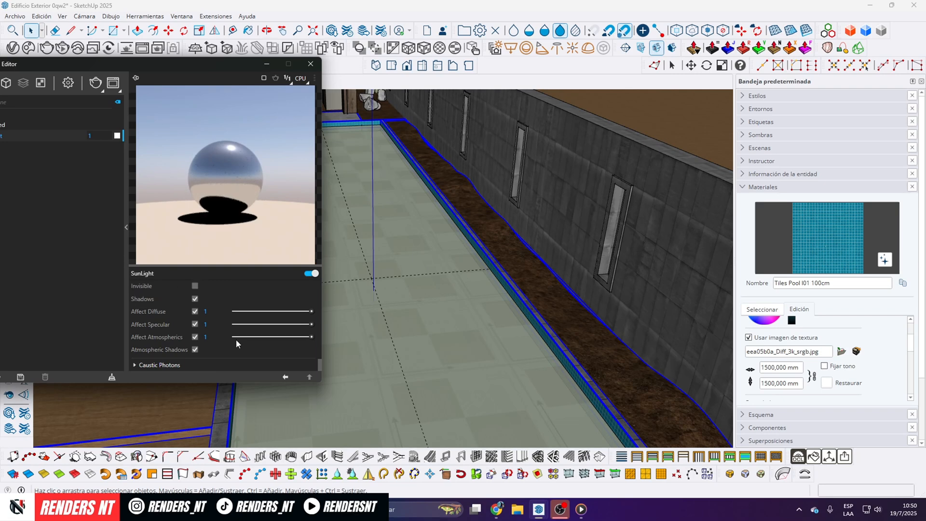
click(136, 365)
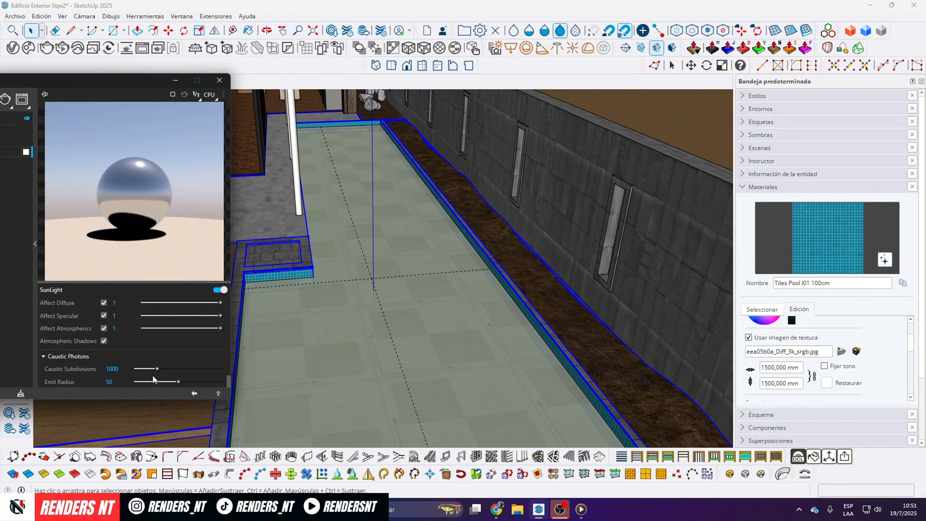
Step: Find and select the Agua material in the V-Ray materials list, repositioning the Asset Editor so it is fully in view
drag(125, 82, 192, 80)
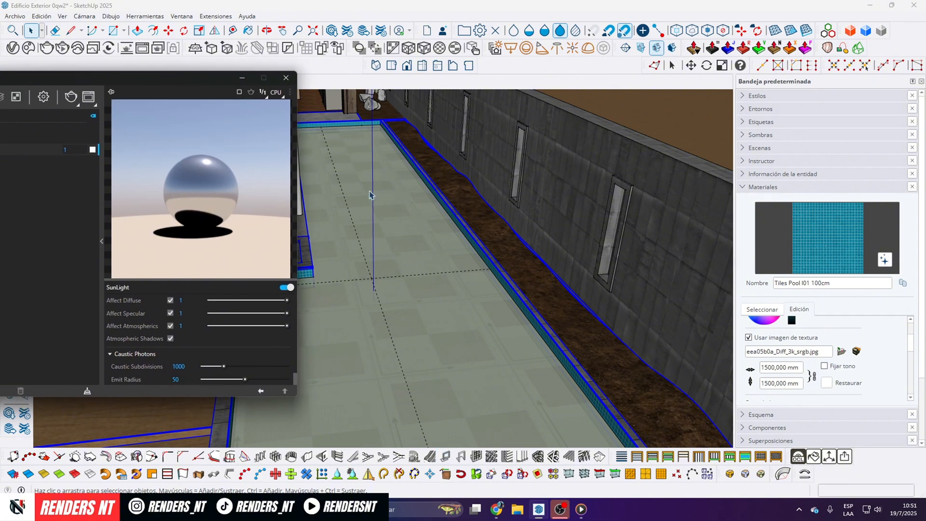
drag(128, 78, 314, 136)
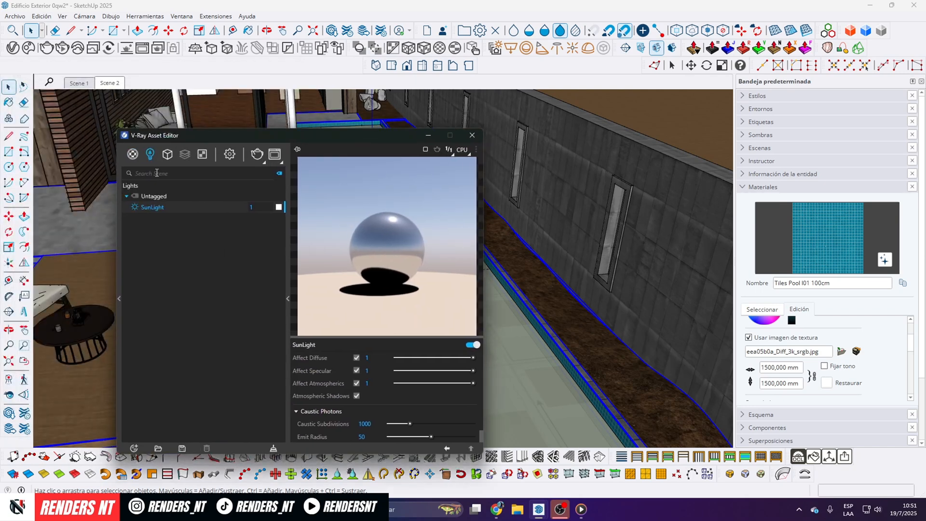
click(133, 155)
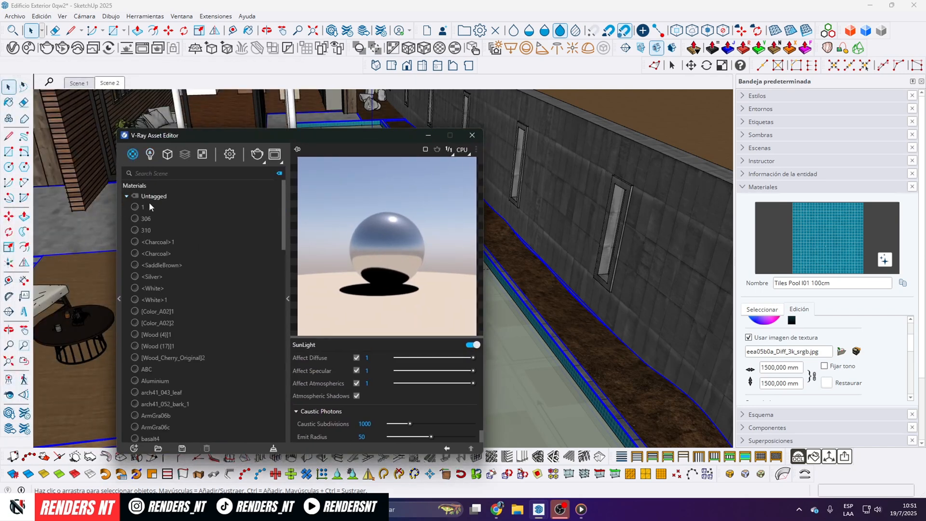
scroll(179, 307, down, 20)
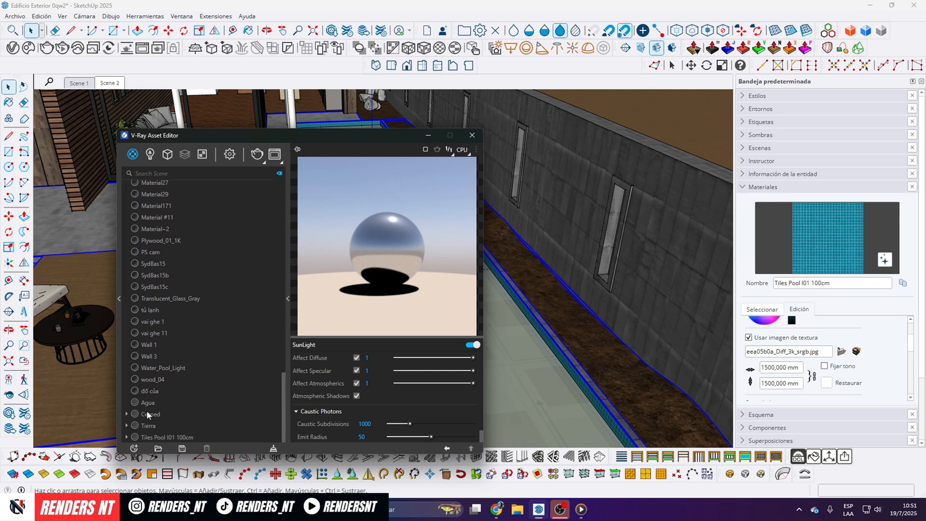
click(150, 414)
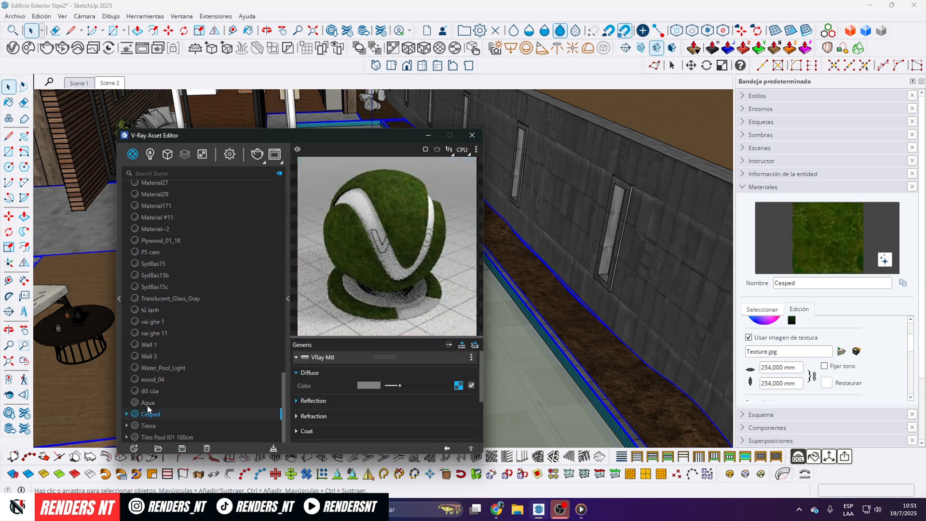
click(148, 402)
drag(264, 129, 170, 29)
Step: Show the Agua material's advanced parameters and turn off Affect Shadows in its refraction settings
scroll(231, 294, up, 5)
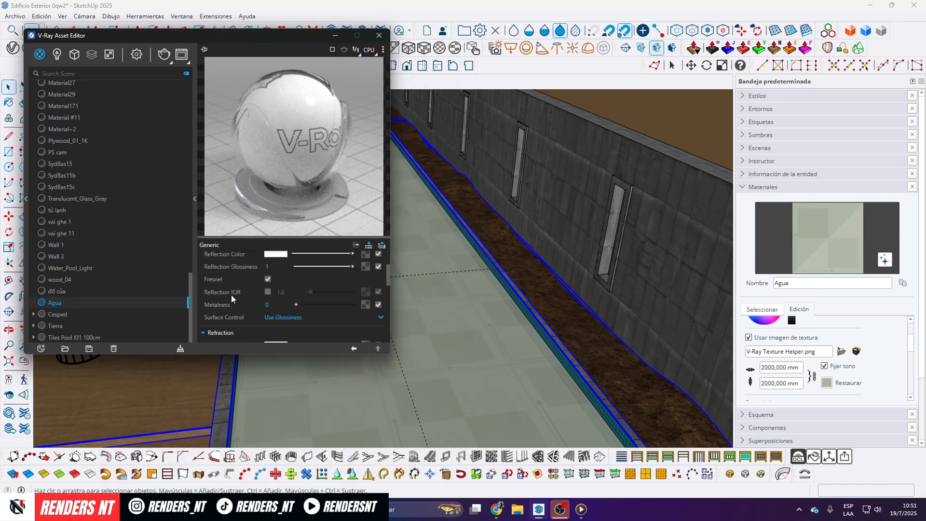
scroll(233, 304, down, 5)
scroll(230, 311, up, 10)
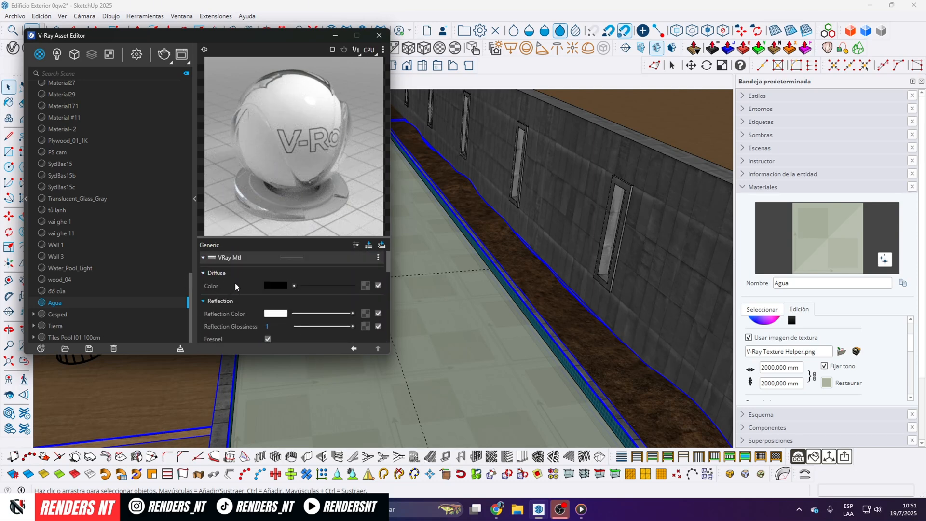
click(357, 246)
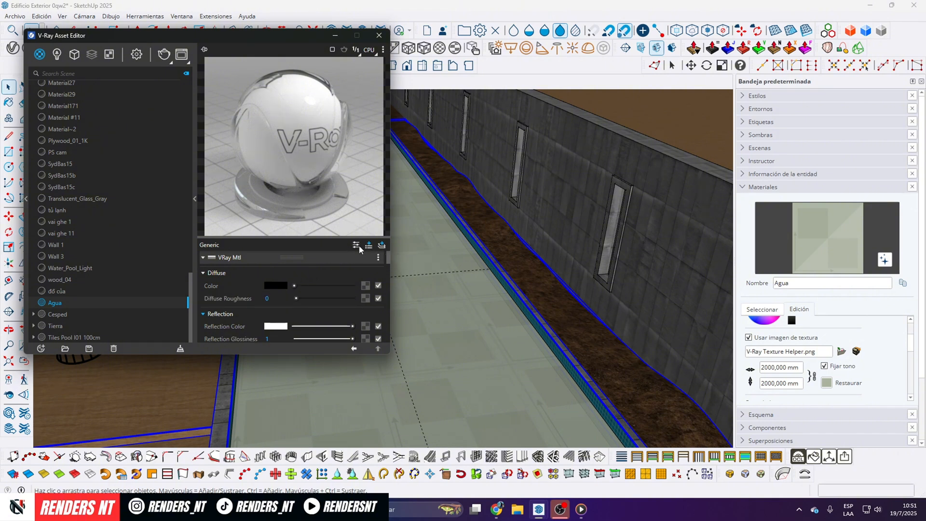
scroll(248, 319, down, 5)
scroll(221, 270, down, 5)
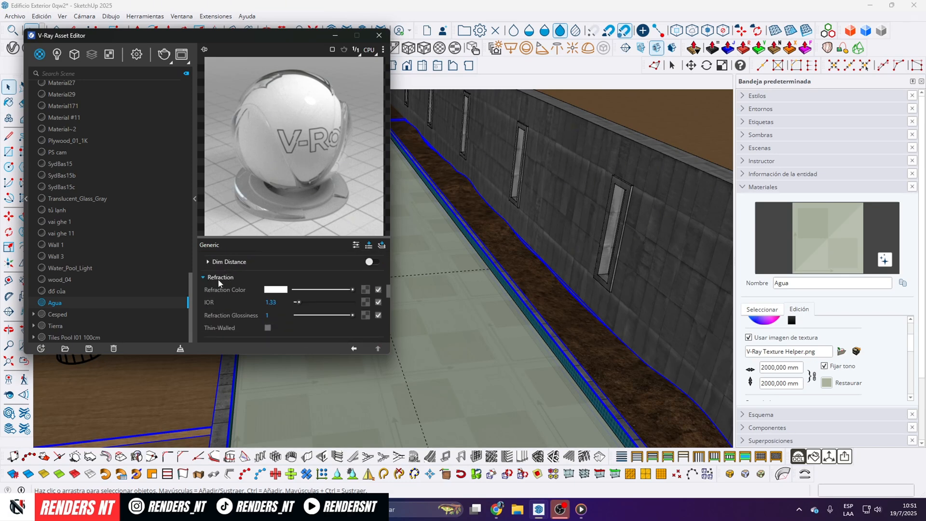
scroll(228, 286, down, 6)
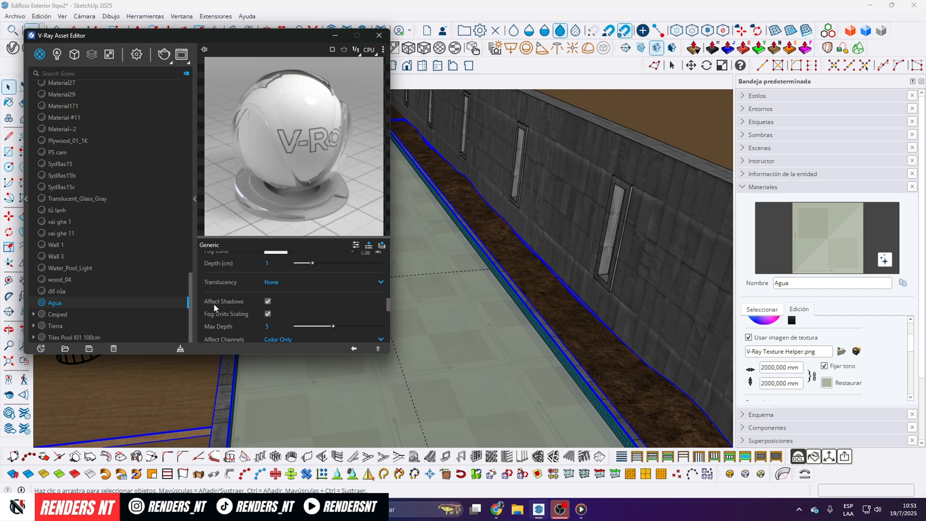
click(268, 302)
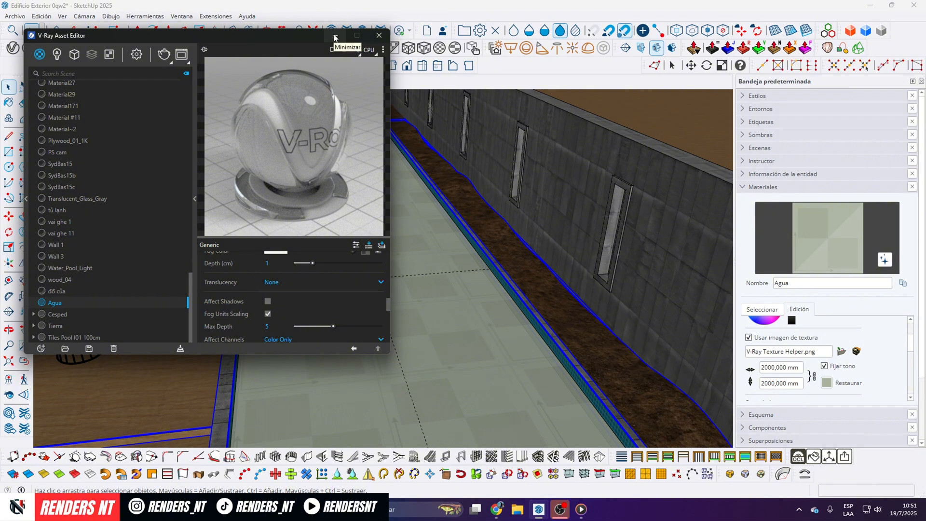
Step: Select SunLight among the V-Ray lights to review its Caustic Photons values, and reframe the model on the pool and terrace
click(56, 54)
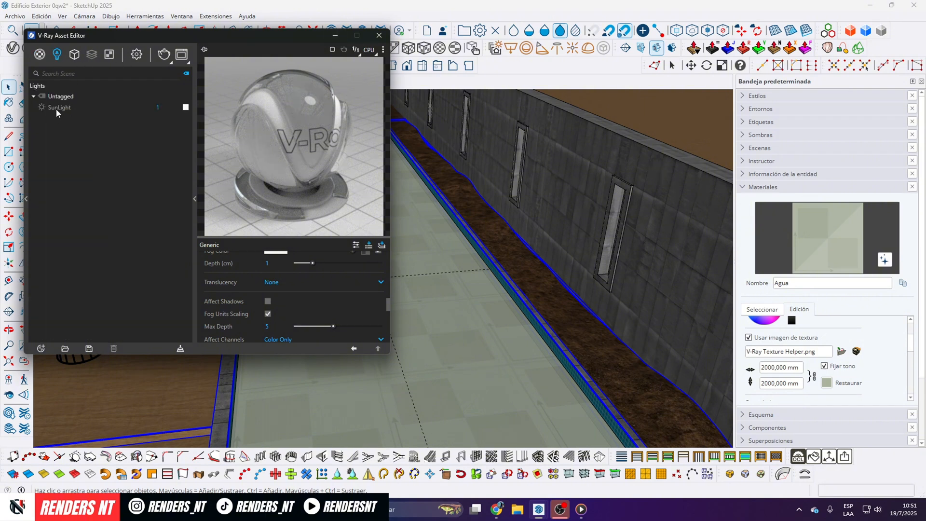
click(56, 109)
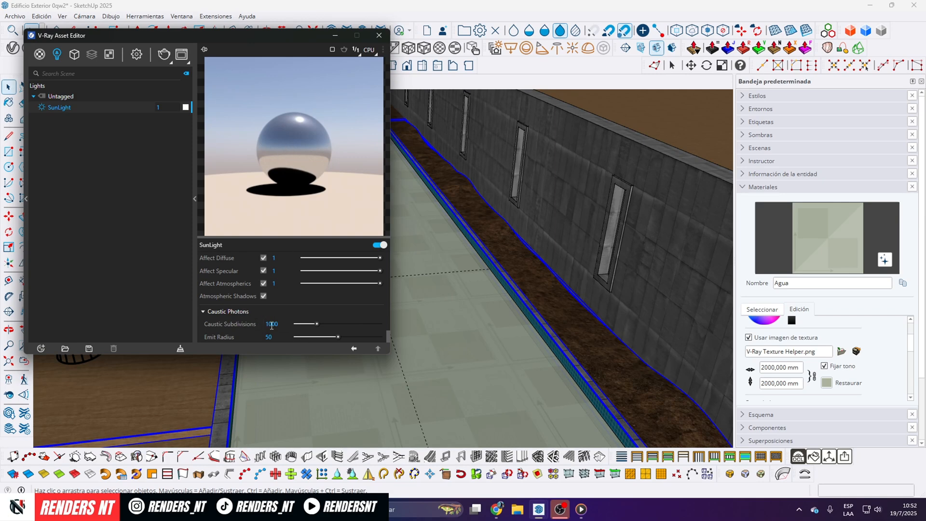
click(336, 37)
mouse_move(366, 270)
middle_down()
mouse_move(368, 304)
mouse_move(426, 237)
mouse_move(339, 336)
middle_up()
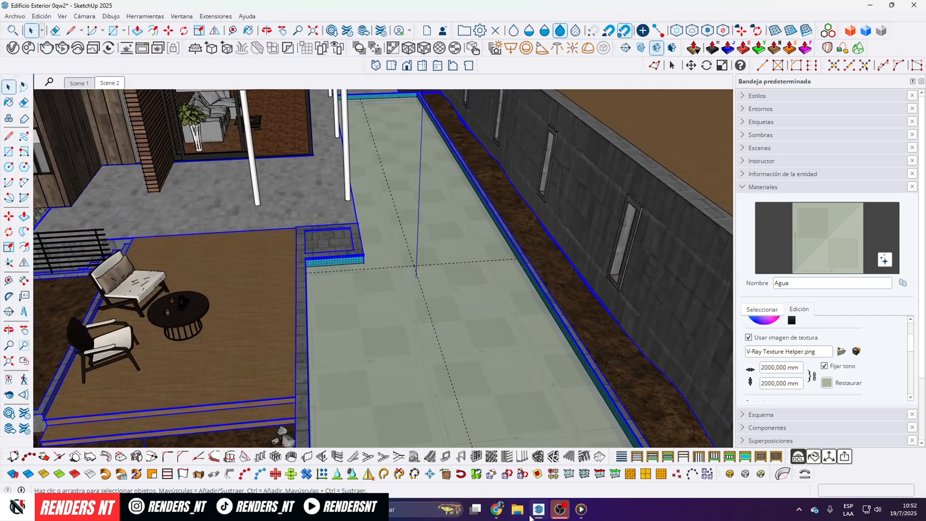
Step: Examine the water caustics up close in the V-Ray Frame Buffer and compare them with the reference pool photo in Chrome
mouse_move(539, 509)
click(630, 455)
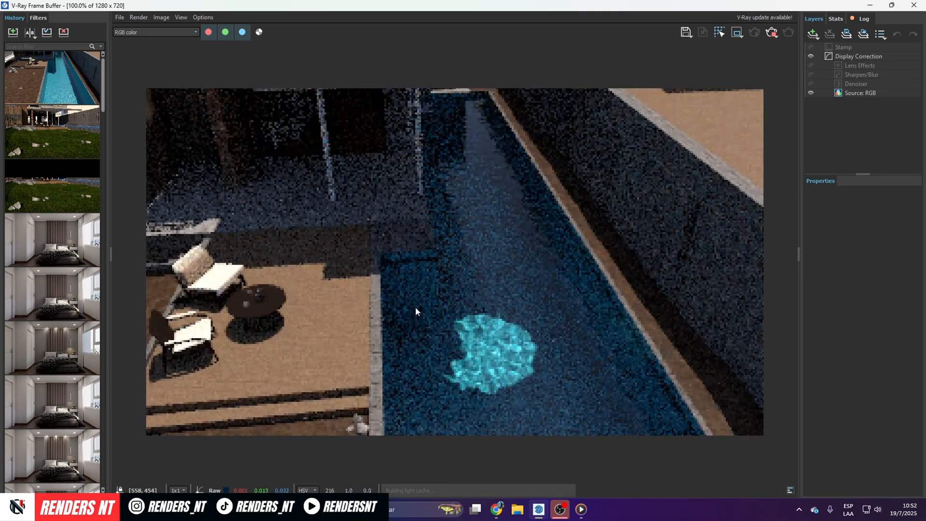
scroll(435, 163, up, 1)
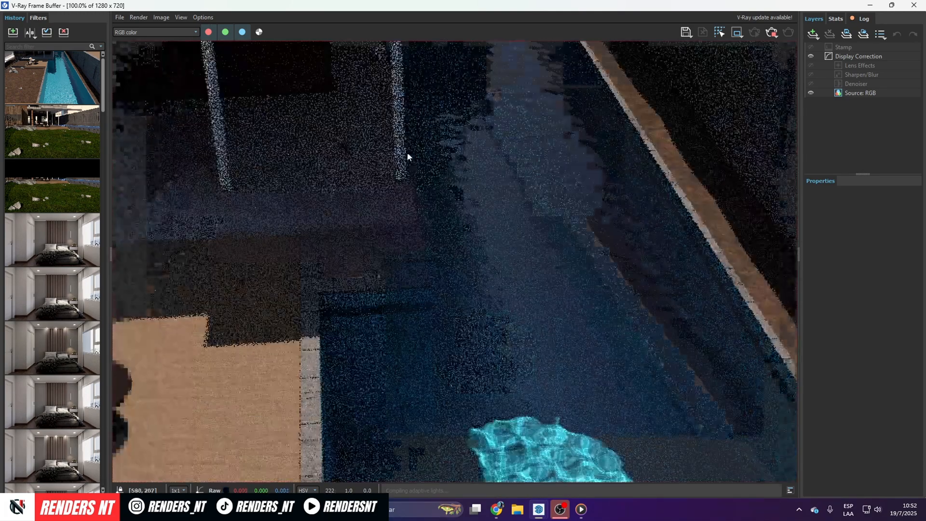
scroll(396, 145, down, 2)
scroll(517, 358, up, 2)
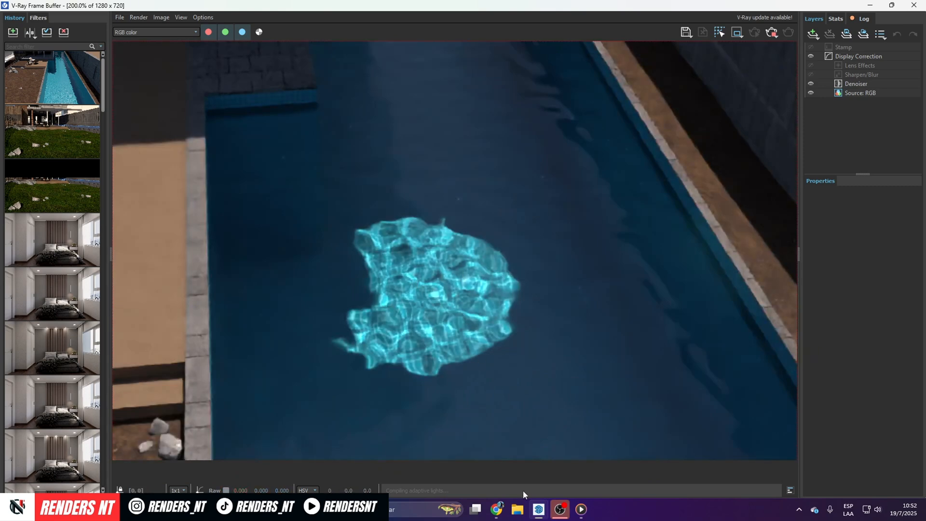
click(496, 509)
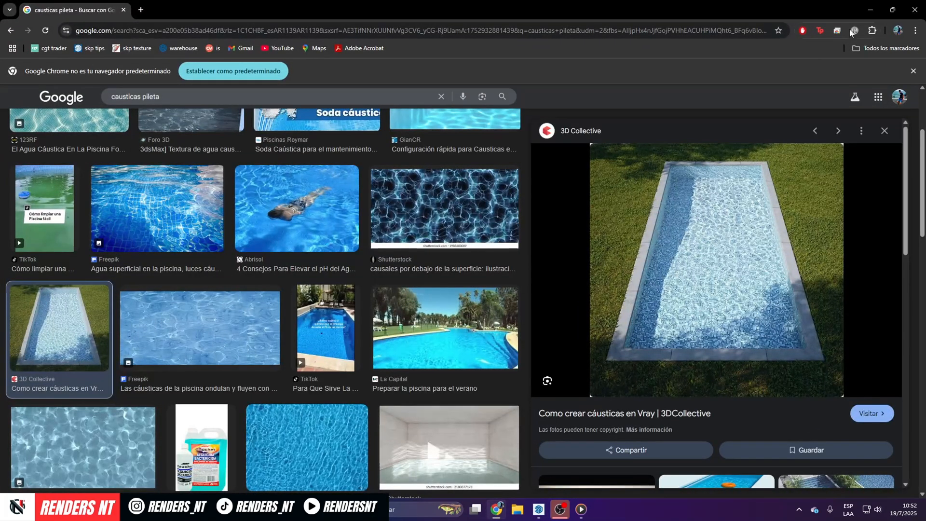
click(871, 10)
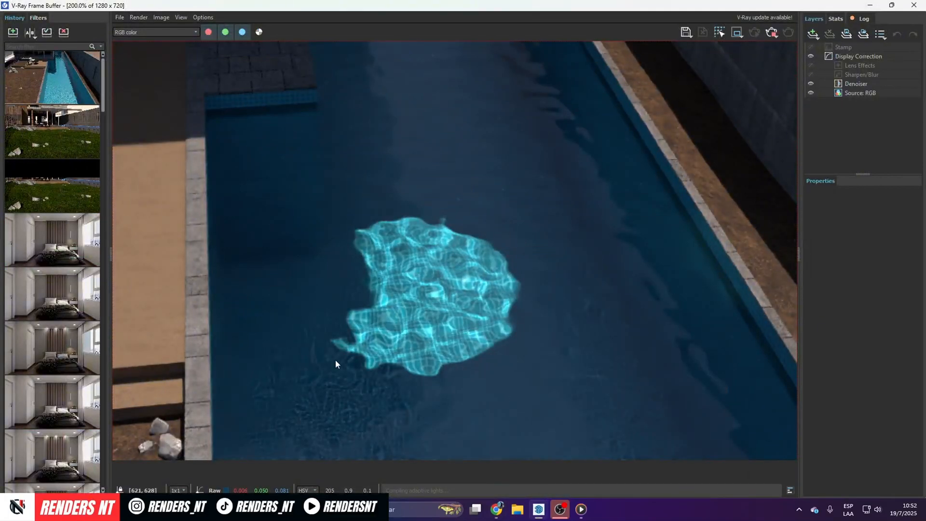
scroll(371, 295, down, 2)
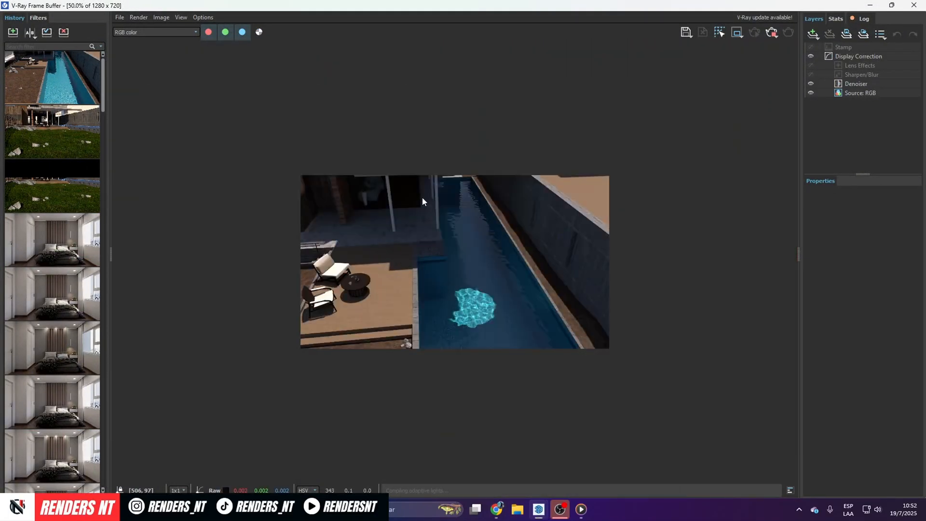
scroll(583, 343, up, 1)
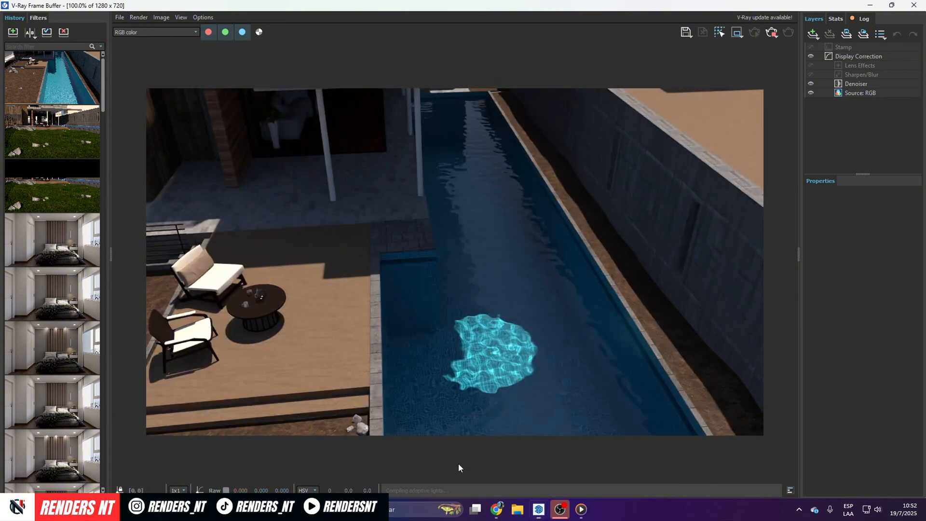
click(867, 6)
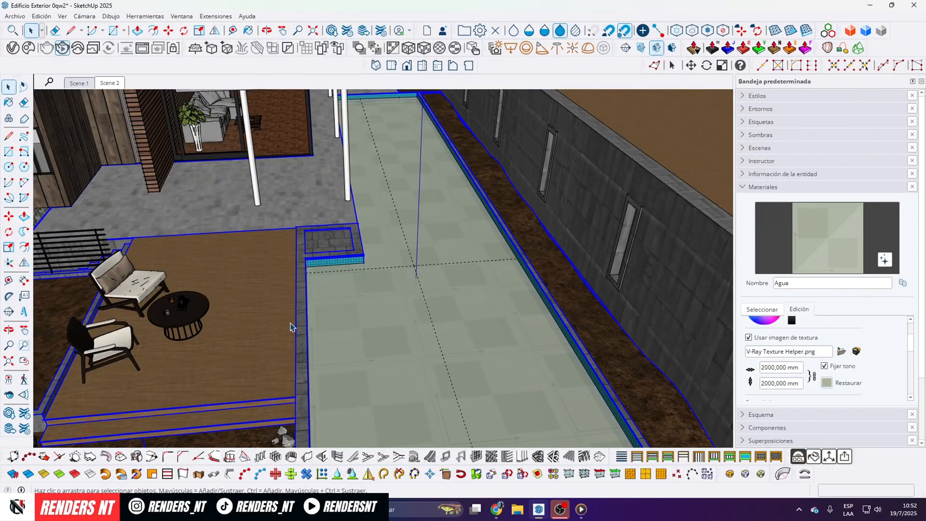
Step: Check the SunLight's Emit Radius and survey the whole pool and yard to judge the area the caustic photons must cover
mouse_move(560, 509)
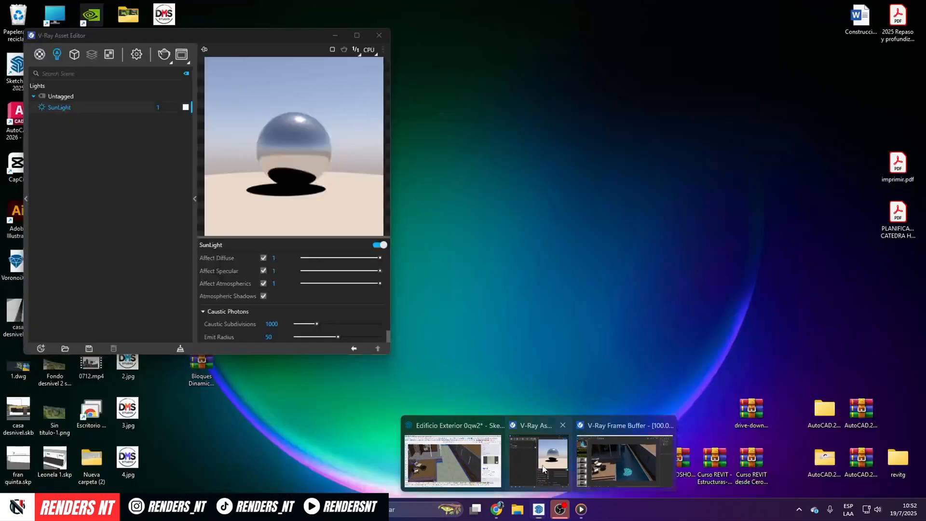
click(545, 458)
click(276, 340)
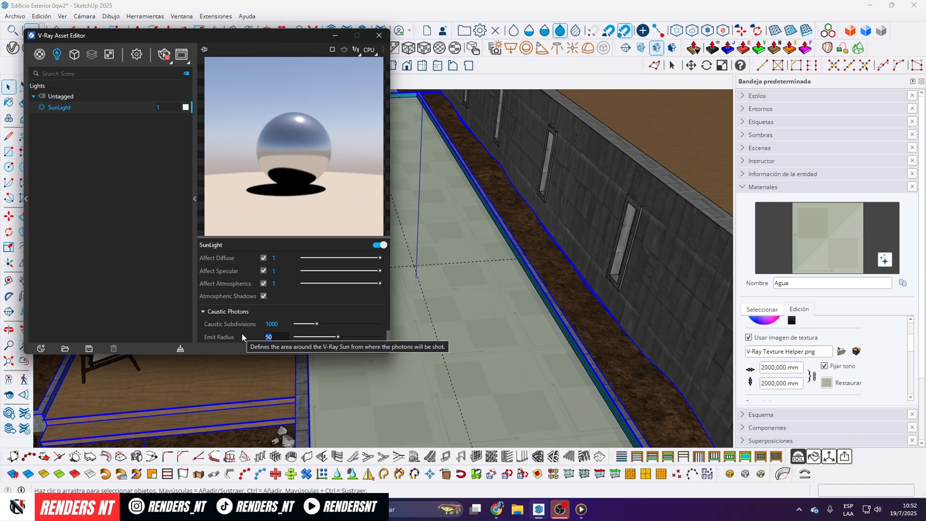
click(335, 36)
scroll(333, 178, down, 3)
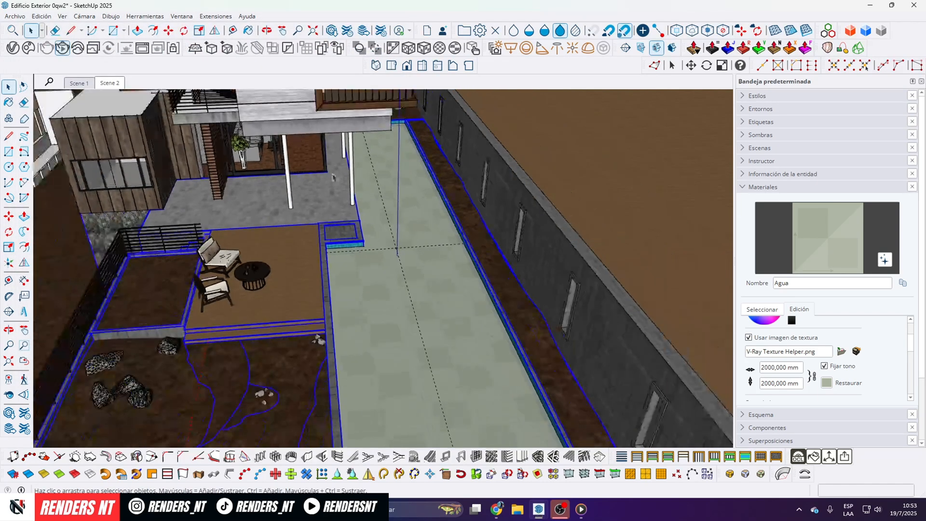
scroll(333, 178, down, 2)
mouse_move(333, 177)
middle_down()
mouse_move(382, 262)
mouse_move(300, 228)
mouse_move(272, 232)
mouse_move(337, 220)
middle_up()
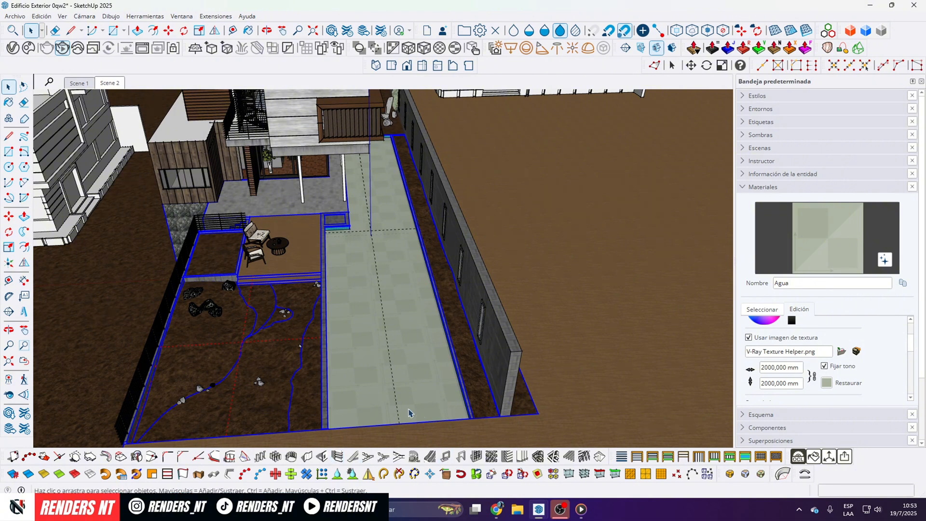
mouse_move(414, 280)
middle_down()
mouse_move(380, 256)
mouse_move(374, 234)
middle_up()
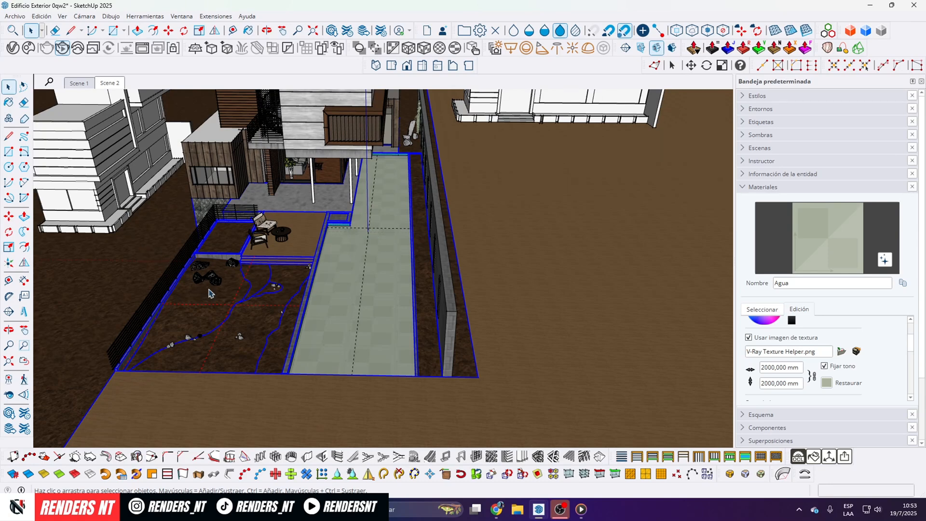
scroll(277, 290, up, 1)
middle_drag(276, 288, 301, 288)
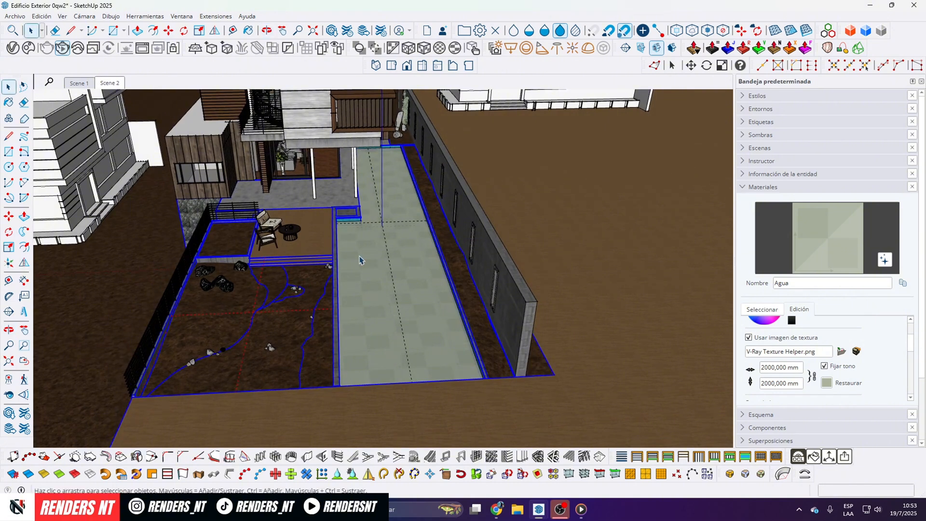
scroll(358, 260, up, 1)
scroll(292, 290, down, 2)
scroll(288, 244, up, 1)
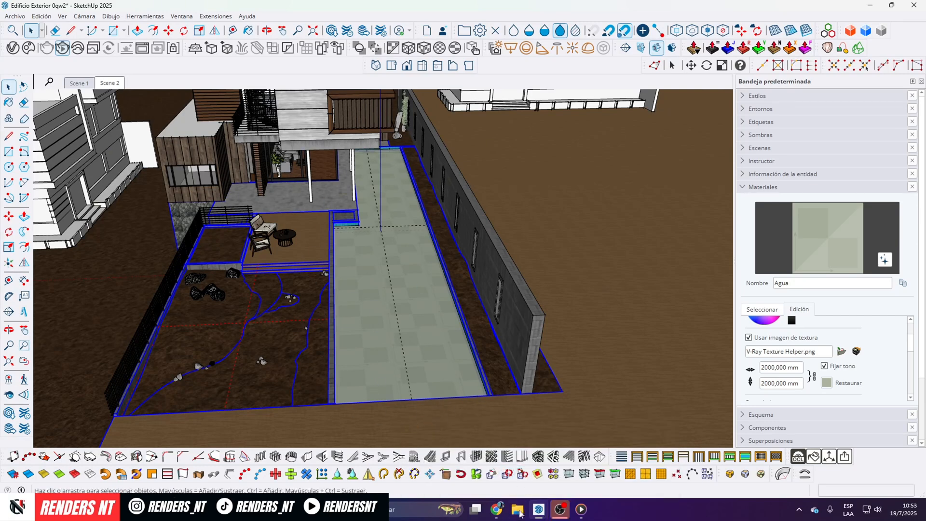
Step: Set the SunLight's caustic photons to an Emit Radius of 800 and 3000 Caustic Subdivisions
click(491, 443)
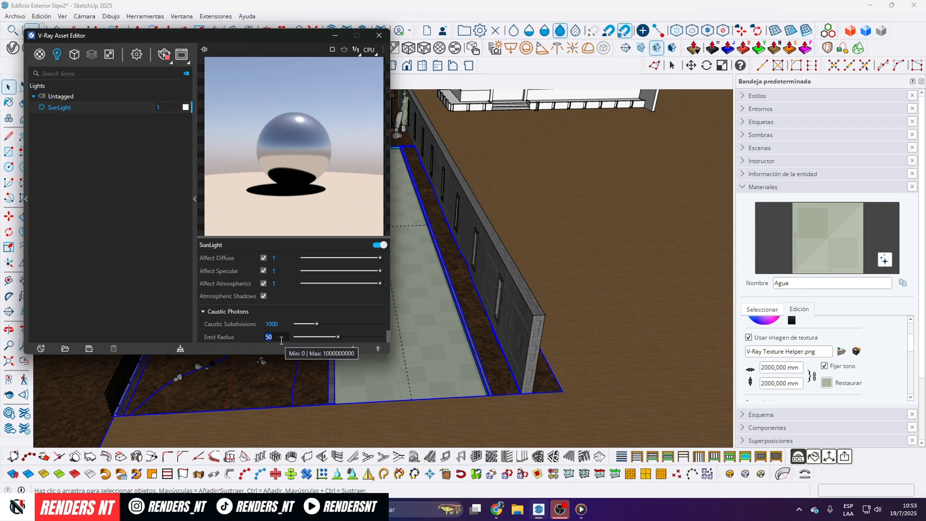
text(800)
click(268, 314)
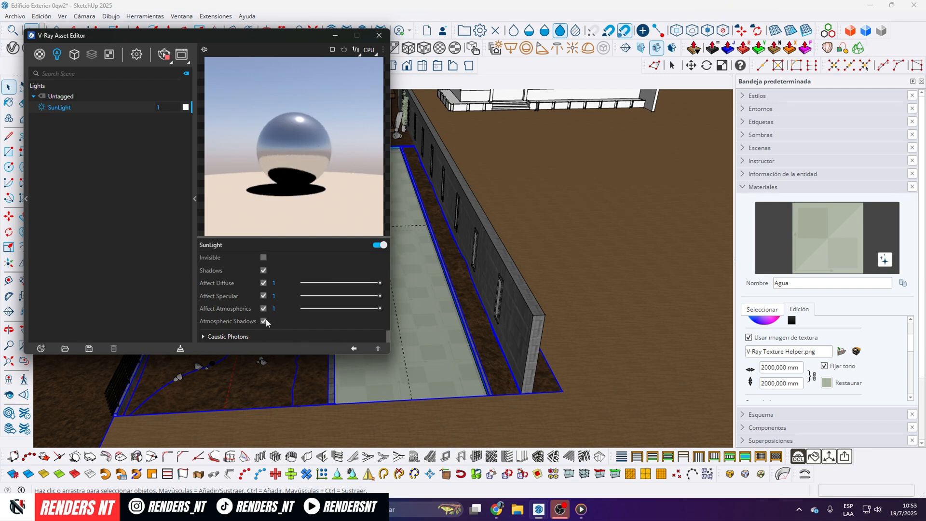
click(220, 338)
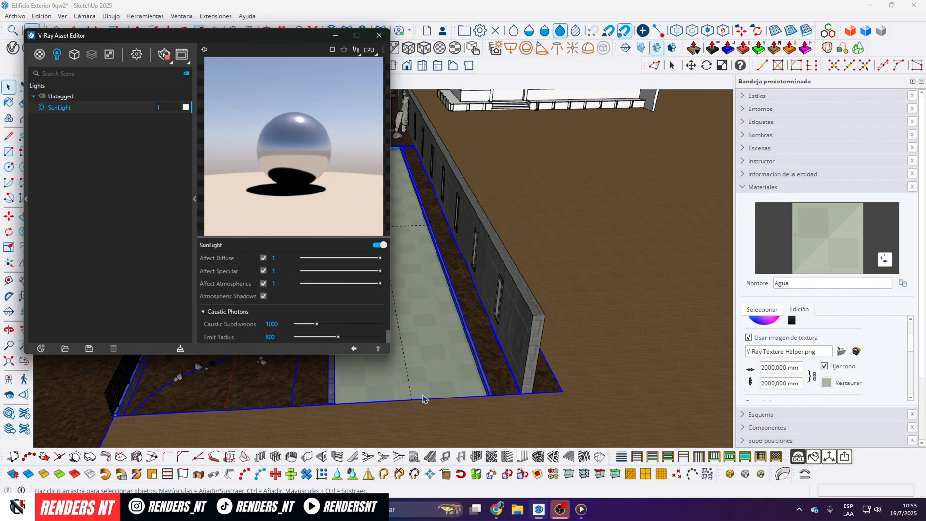
click(281, 322)
text(3000)
click(251, 312)
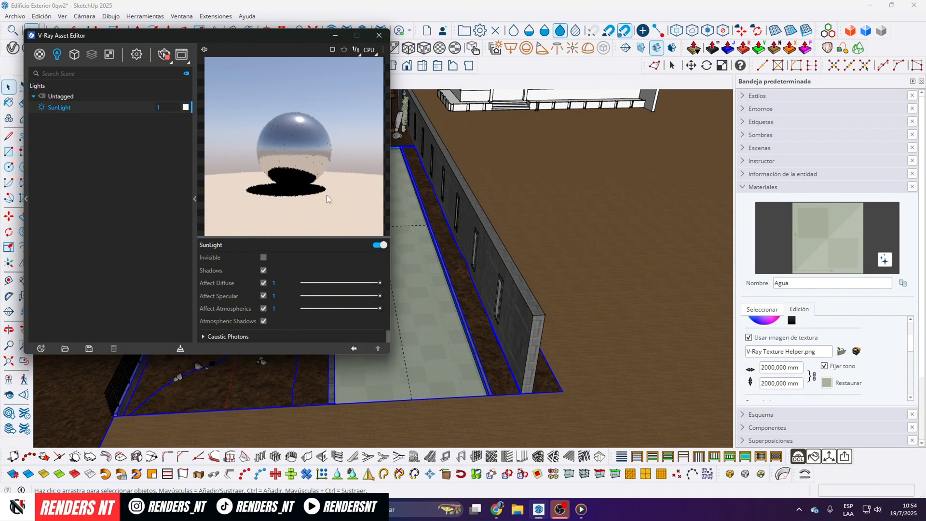
click(335, 36)
Step: Frame the pool more closely and check how the caustics spread across the water in the V-Ray Frame Buffer
scroll(287, 284, up, 2)
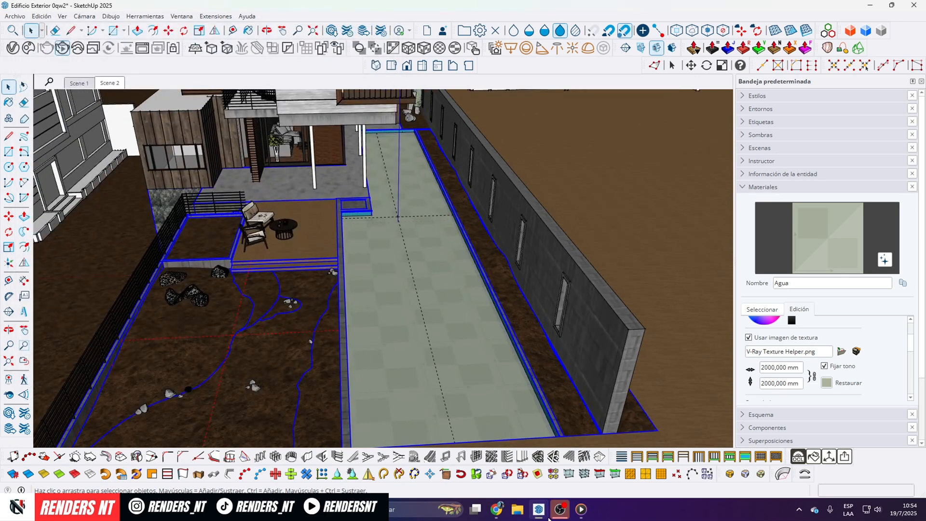
mouse_move(559, 511)
click(644, 463)
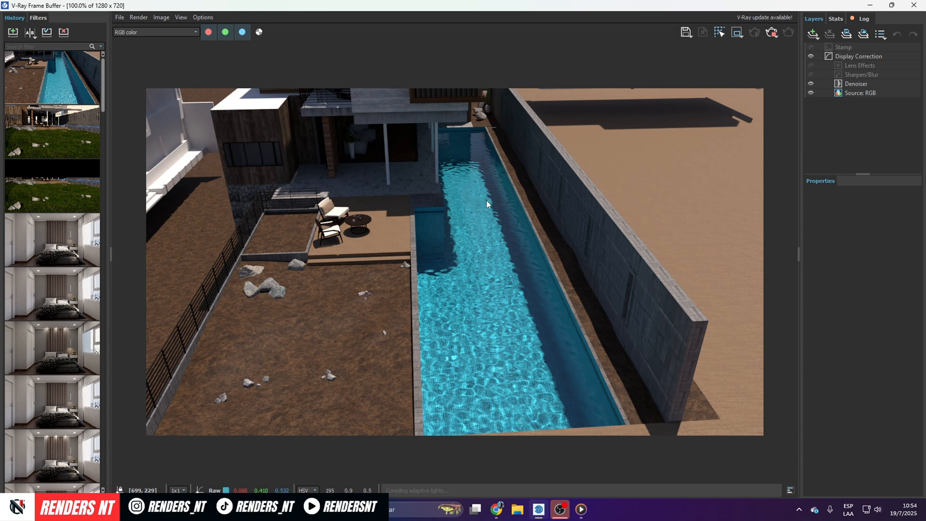
Step: Select Displacement agua among the V-Ray geometries and set its displacement Amount to 1
mouse_move(546, 510)
click(539, 461)
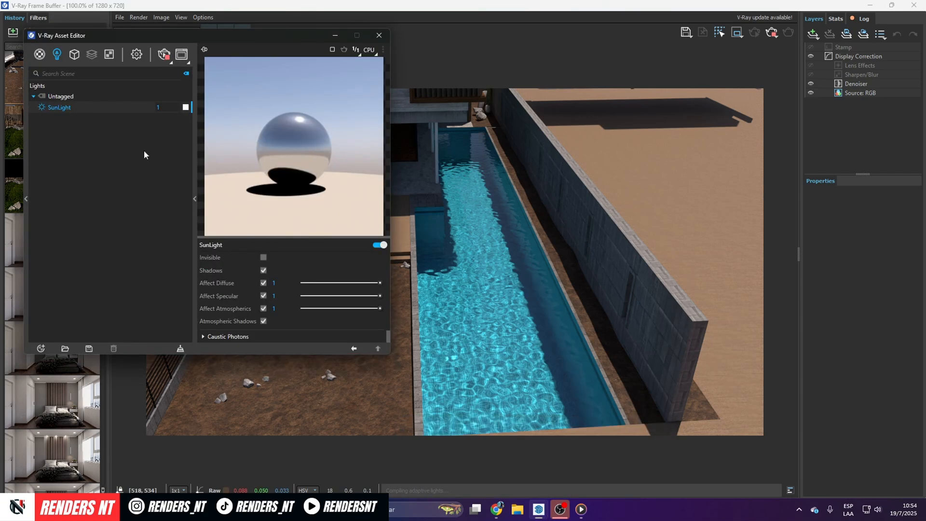
click(74, 54)
click(70, 108)
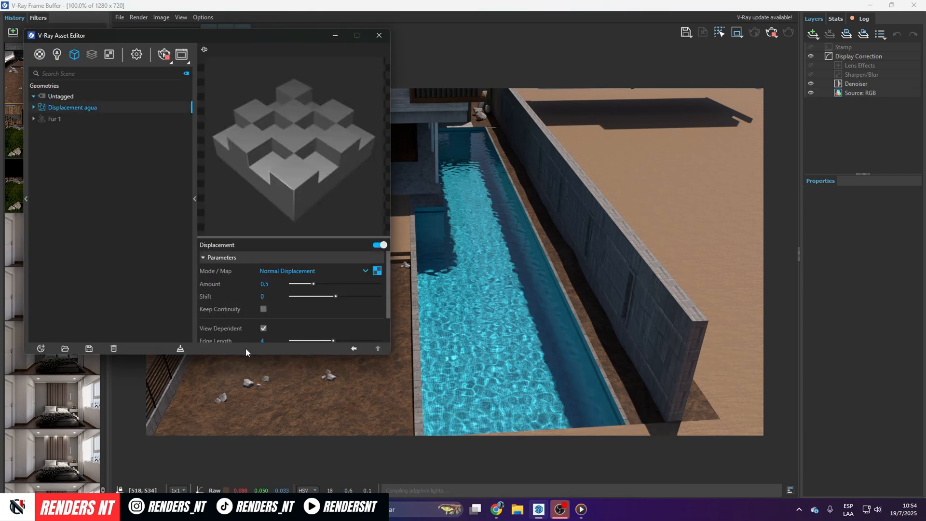
text(1)
key(Return)
click(334, 36)
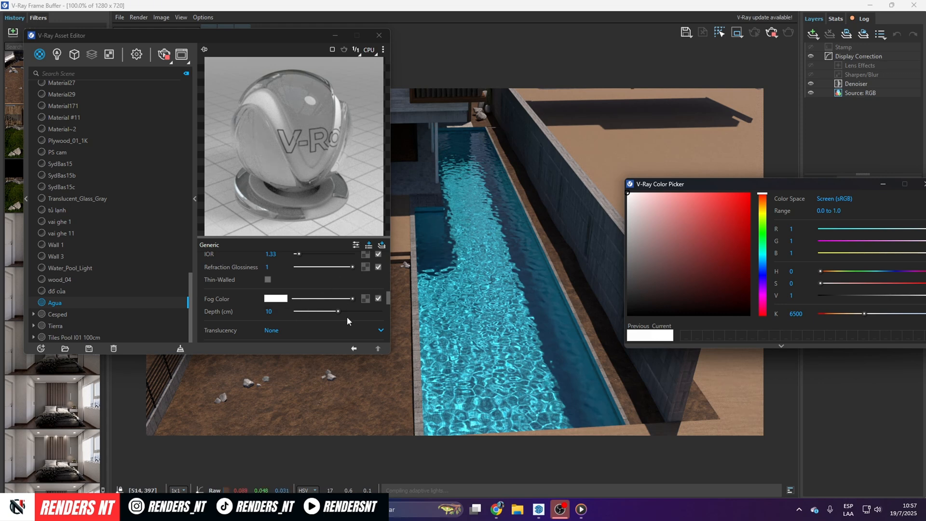
Step: Stop the running render and minimize the Asset Editor, color picker and Frame Buffer to return to the model
click(335, 35)
click(883, 184)
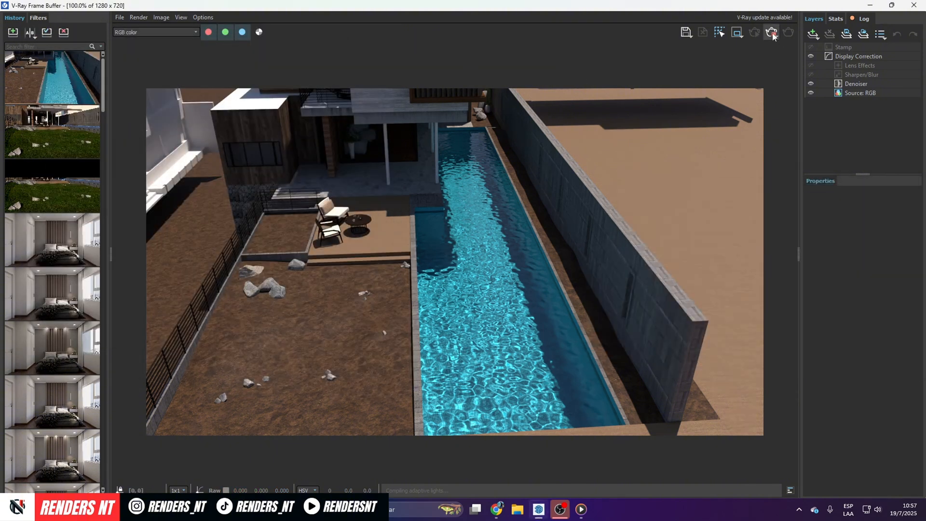
click(773, 37)
click(870, 5)
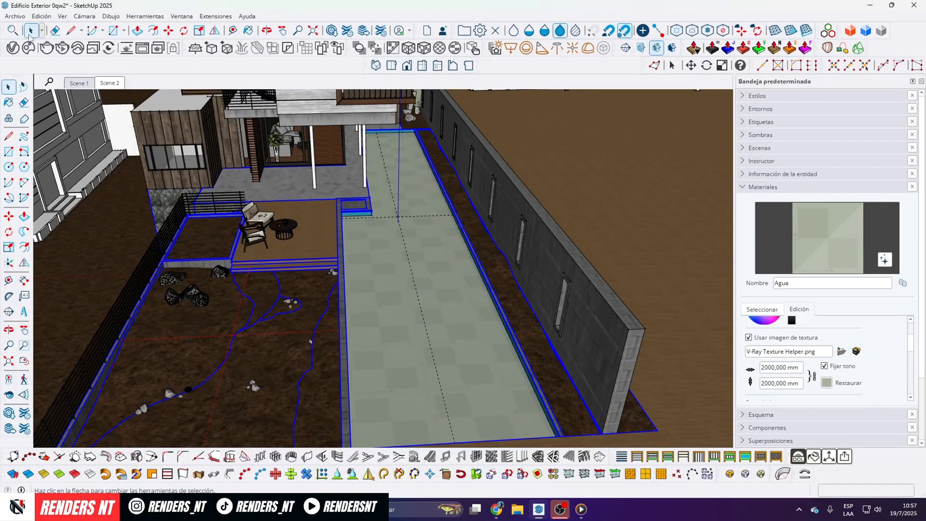
Step: Add a new scene that stores the current overview of the pool and yard
click(62, 16)
mouse_move(89, 200)
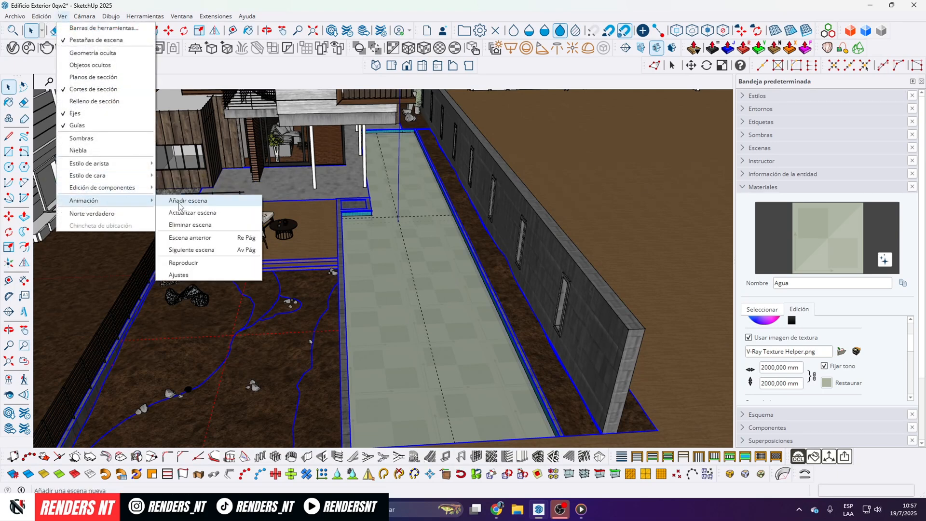
click(179, 203)
Step: Extrude the pool water's face 1598 mm downward with Push/Pull and leave the water group
scroll(384, 218, up, 10)
middle_drag(346, 218, 275, 140)
key(Delete)
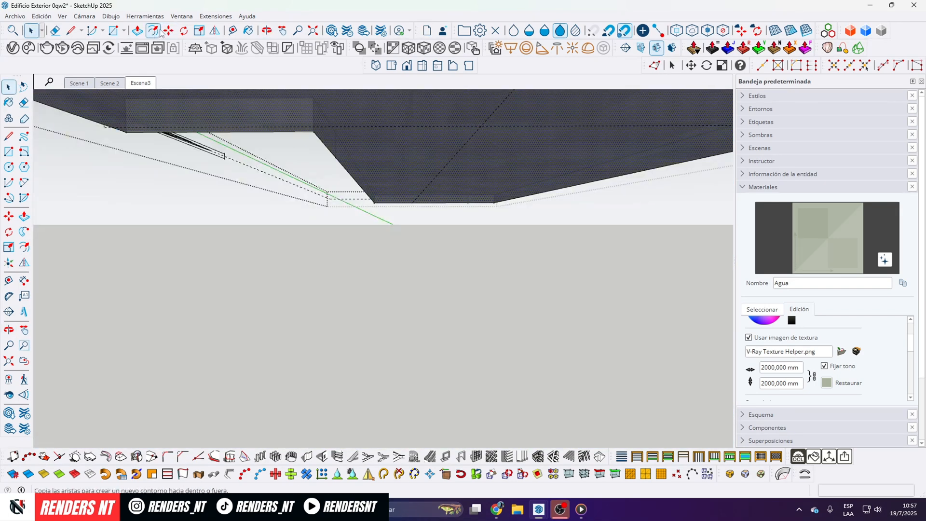
click(138, 30)
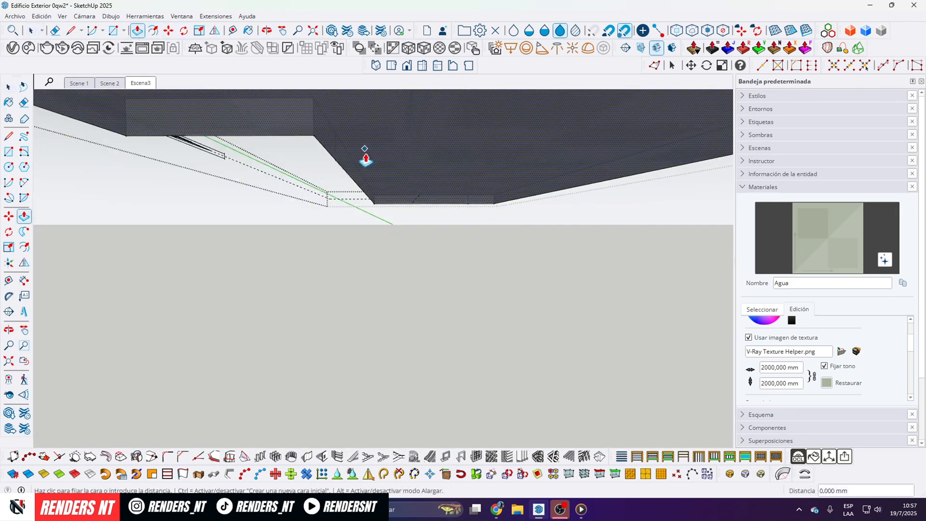
click(365, 337)
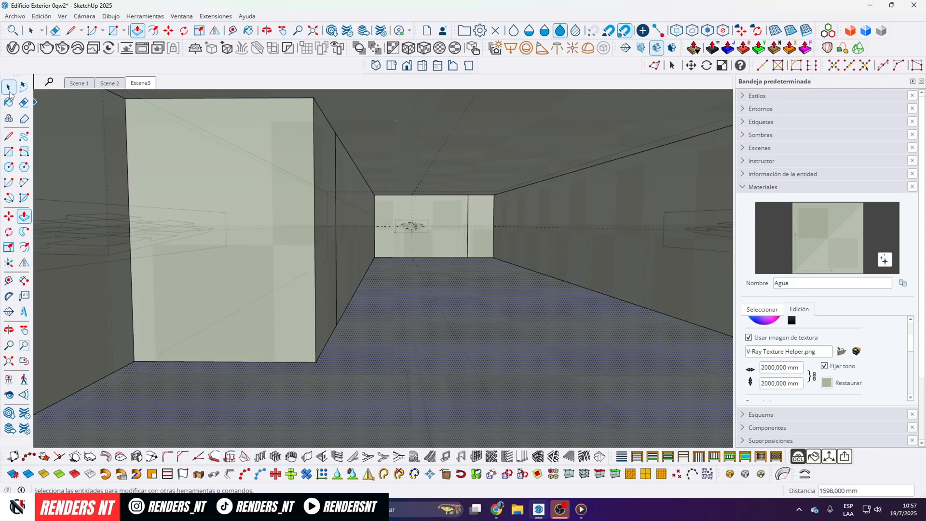
click(9, 91)
key(Escape)
Step: Measure the gap between the pool floor corner and the underside of the water volume with a temporary vertical line
scroll(446, 184, down, 5)
middle_drag(359, 287, 320, 255)
key(l)
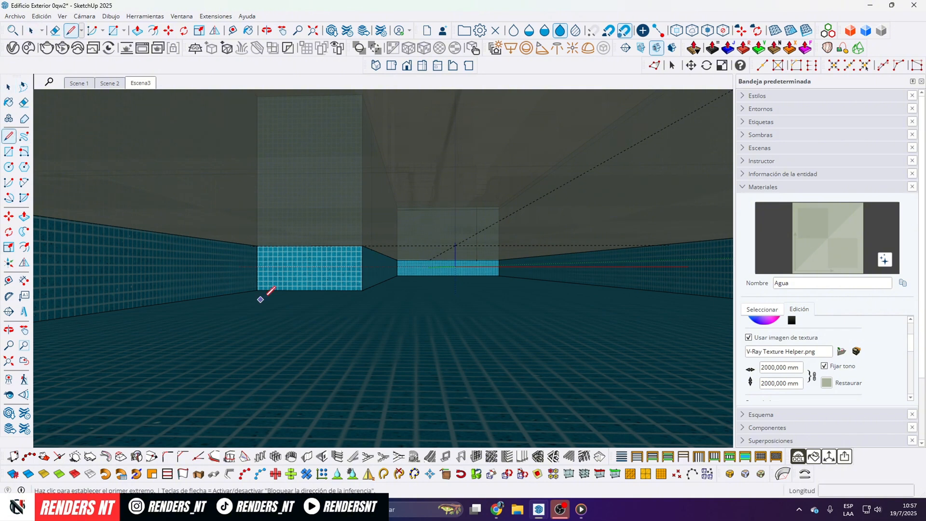
click(257, 290)
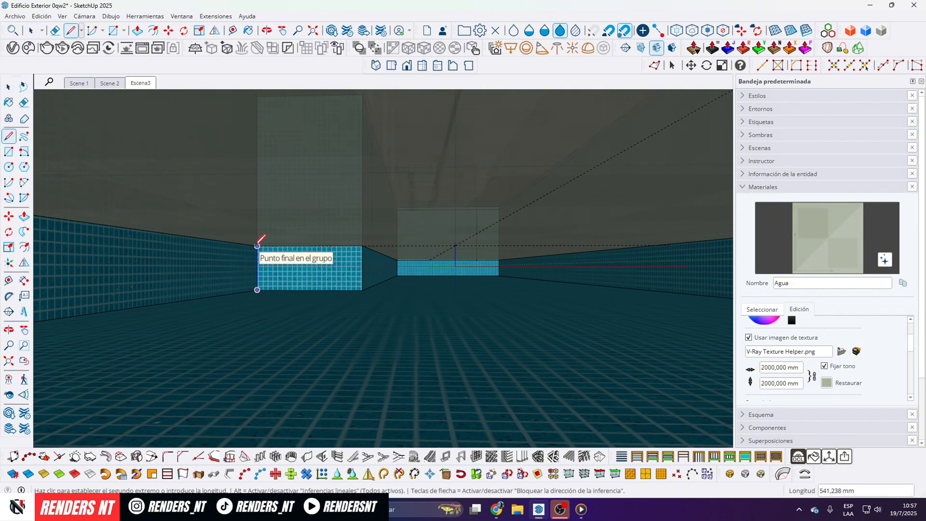
click(257, 246)
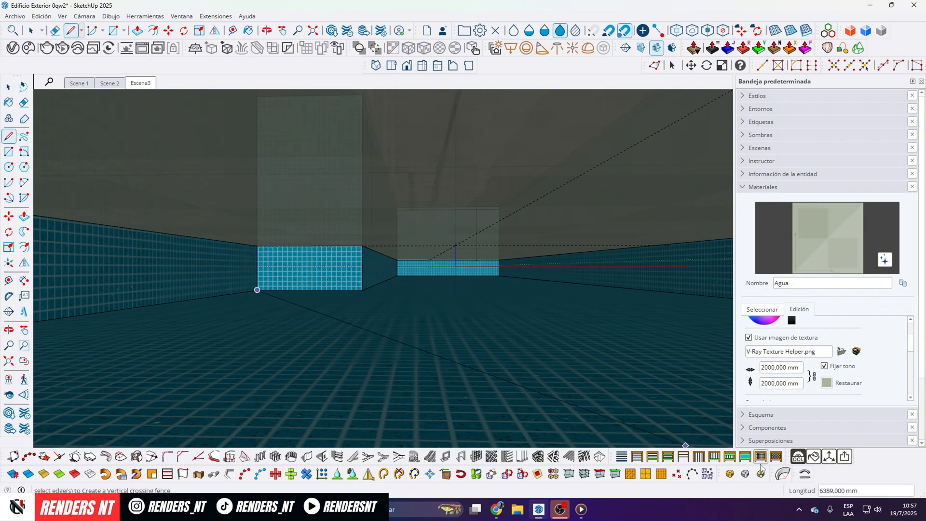
key(space)
Step: Open the water group and extrude its bottom face another 541 mm downward with Push/Pull
double_click(291, 221)
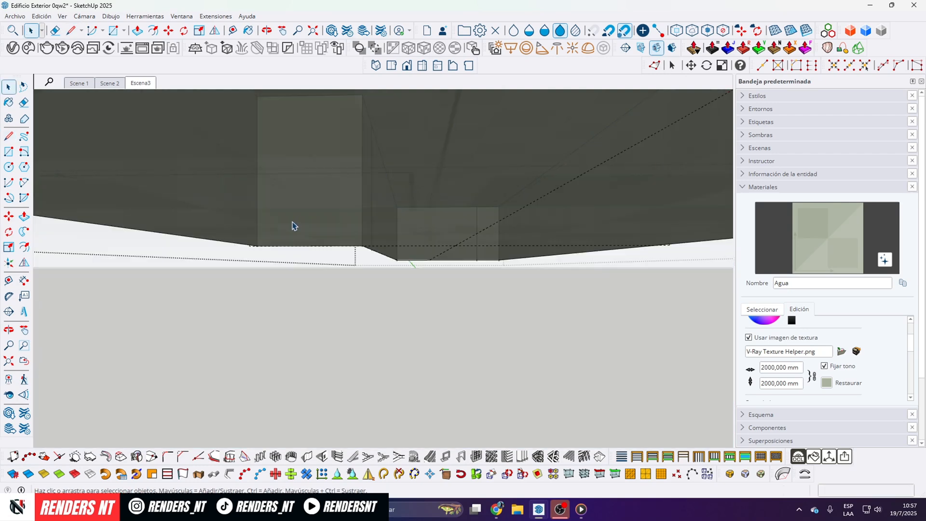
click(292, 222)
key(p)
click(286, 222)
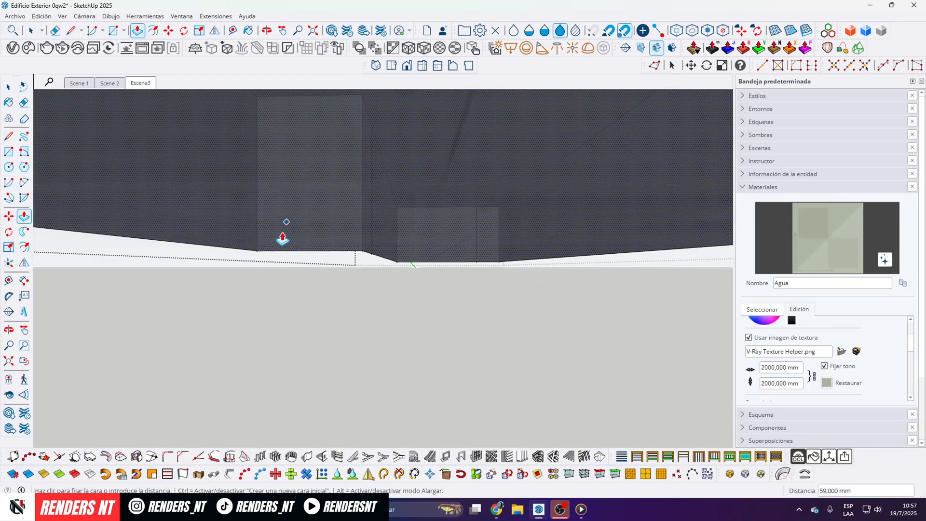
text(541)
key(Return)
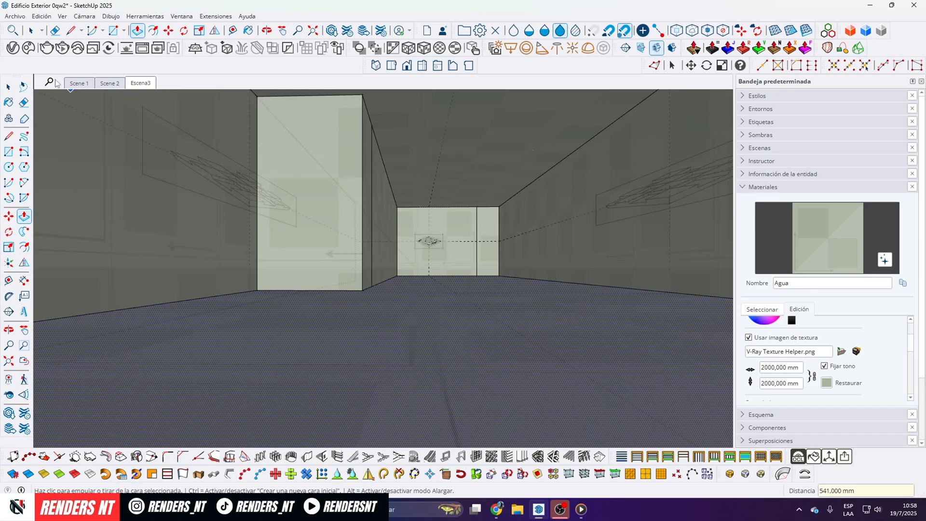
key(space)
Step: Return to the Escena3 overview and render it in the V-Ray Frame Buffer
middle_drag(310, 272, 350, 361)
scroll(272, 251, down, 4)
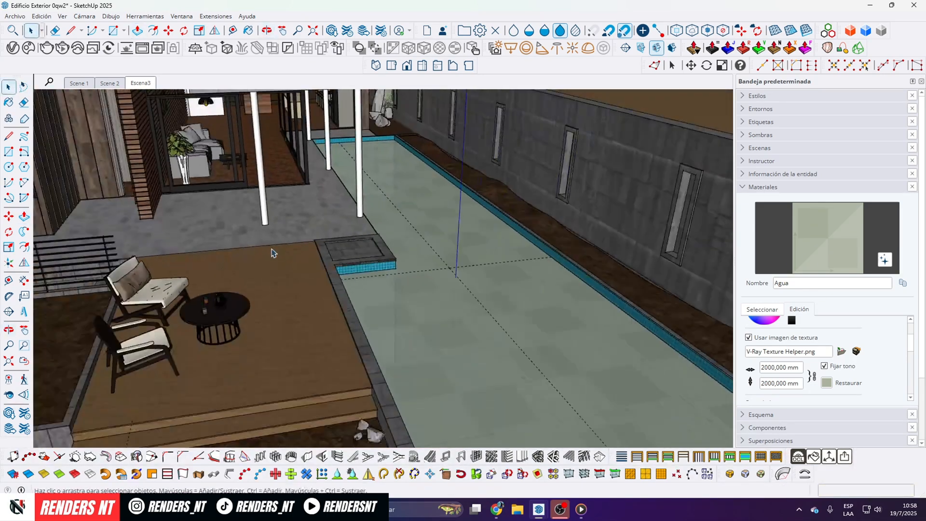
click(140, 83)
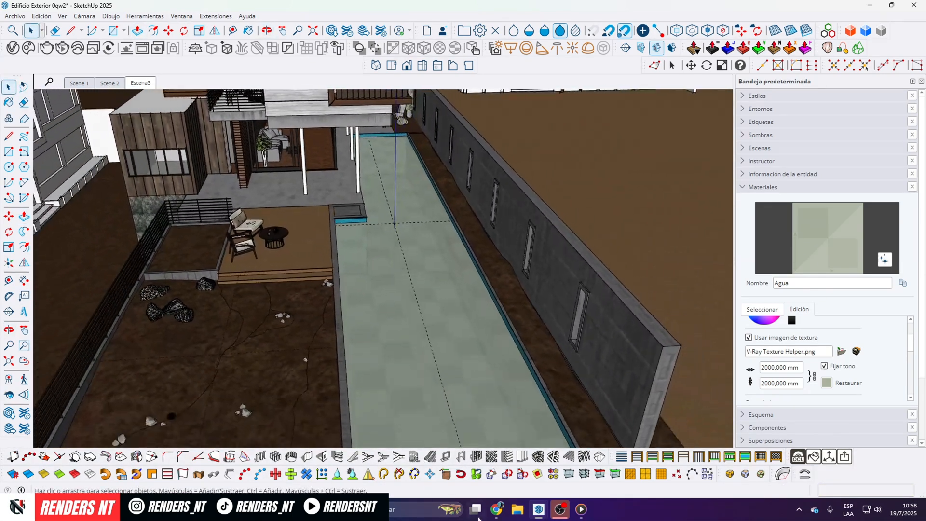
mouse_move(561, 510)
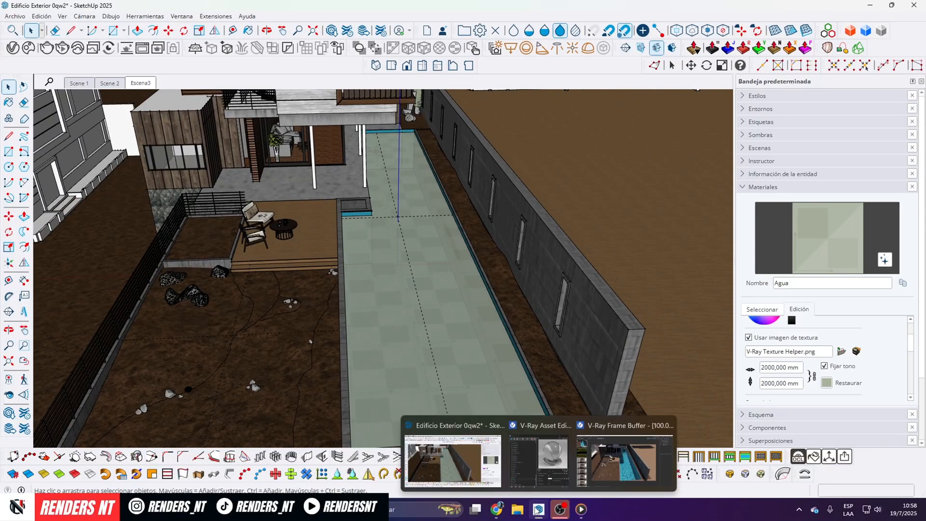
click(590, 444)
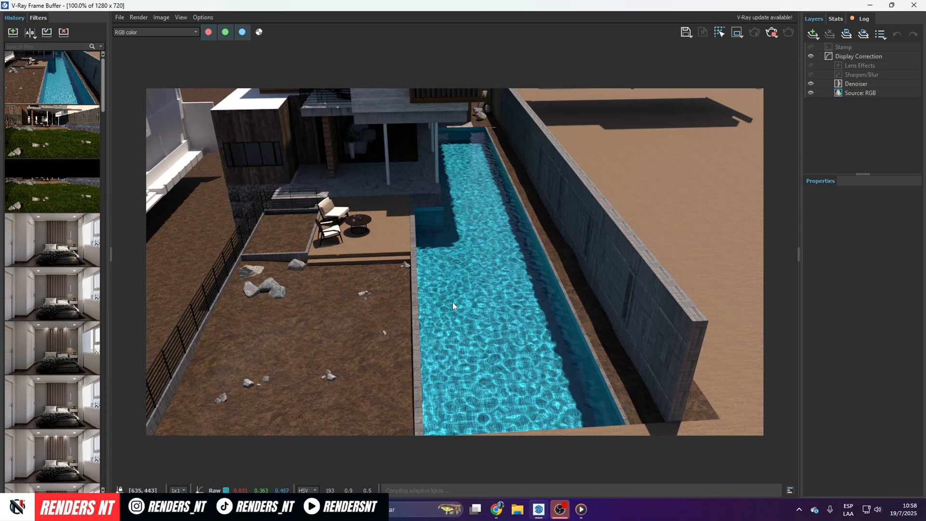
Step: Inspect the rendered pool water up close, stop the render and close the Frame Buffer
scroll(456, 359, up, 2)
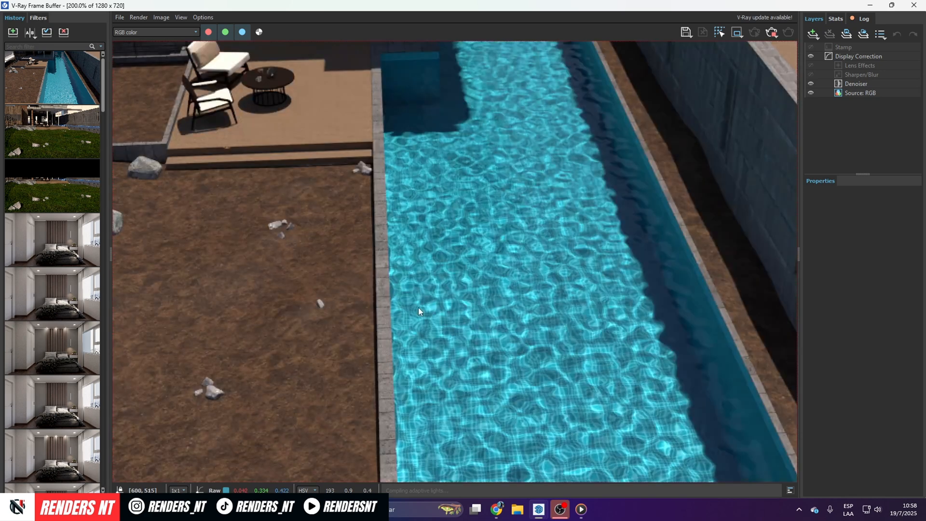
scroll(418, 308, down, 2)
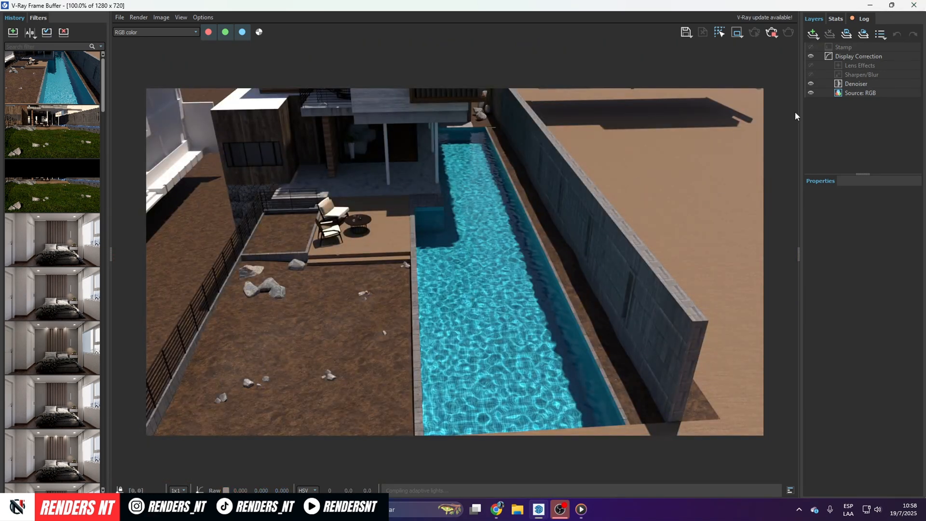
click(772, 36)
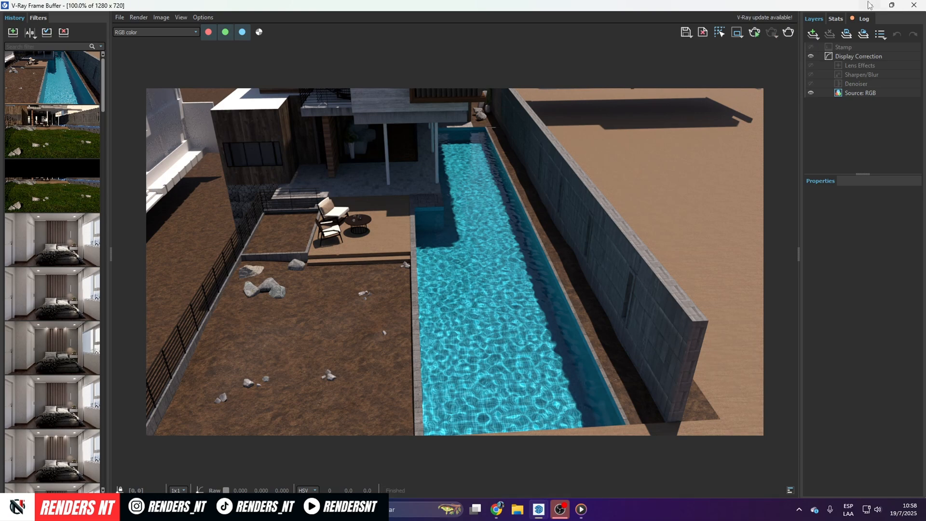
click(913, 4)
Step: Frame a low view along the pool's length and render it with V-Ray
scroll(402, 323, up, 5)
mouse_move(363, 244)
middle_down()
mouse_move(457, 230)
mouse_move(447, 159)
mouse_move(434, 331)
mouse_move(471, 141)
mouse_move(384, 351)
mouse_move(424, 147)
mouse_move(438, 138)
middle_up()
scroll(457, 230, up, 2)
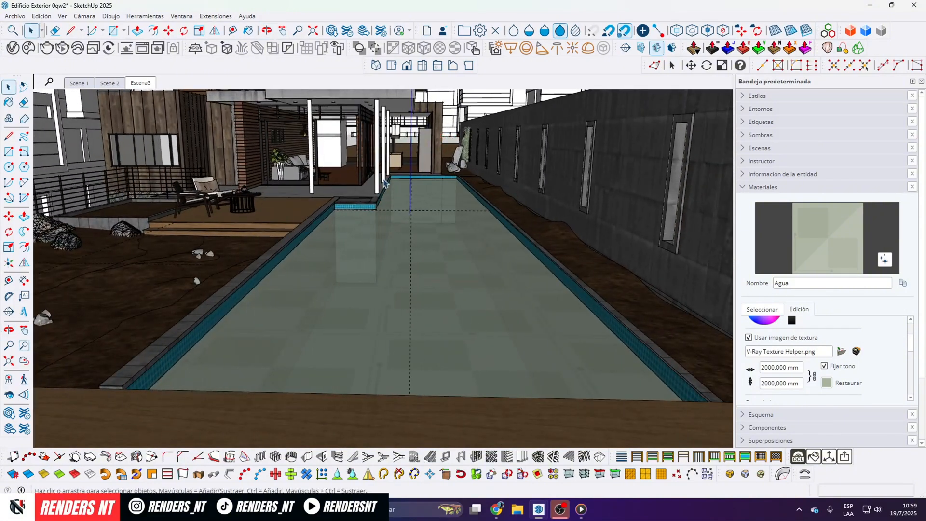
click(282, 33)
mouse_move(437, 145)
mouse_down()
mouse_move(403, 152)
mouse_move(430, 195)
mouse_move(383, 210)
mouse_up()
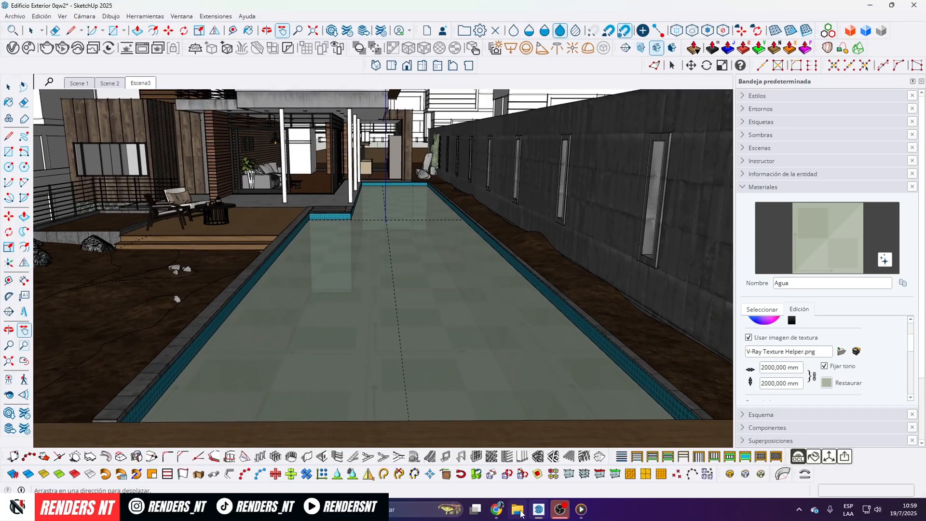
mouse_move(539, 509)
click(550, 452)
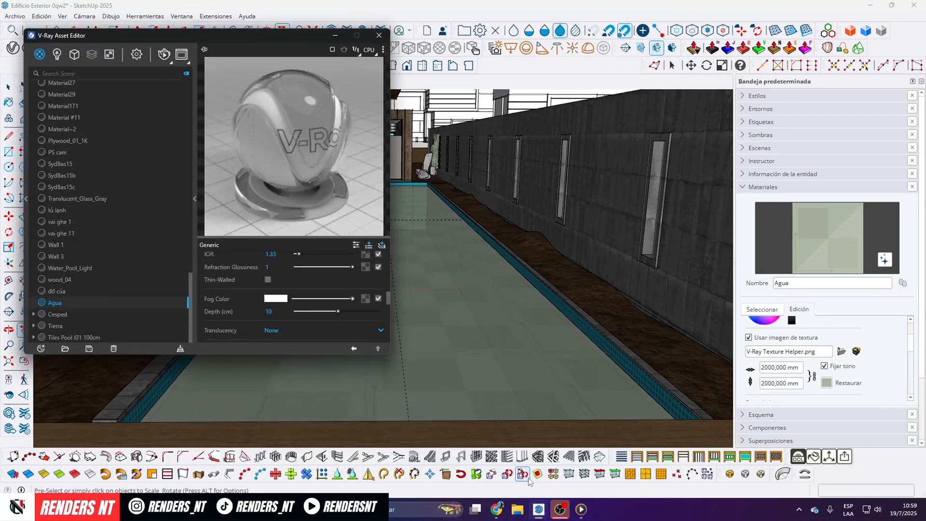
click(636, 453)
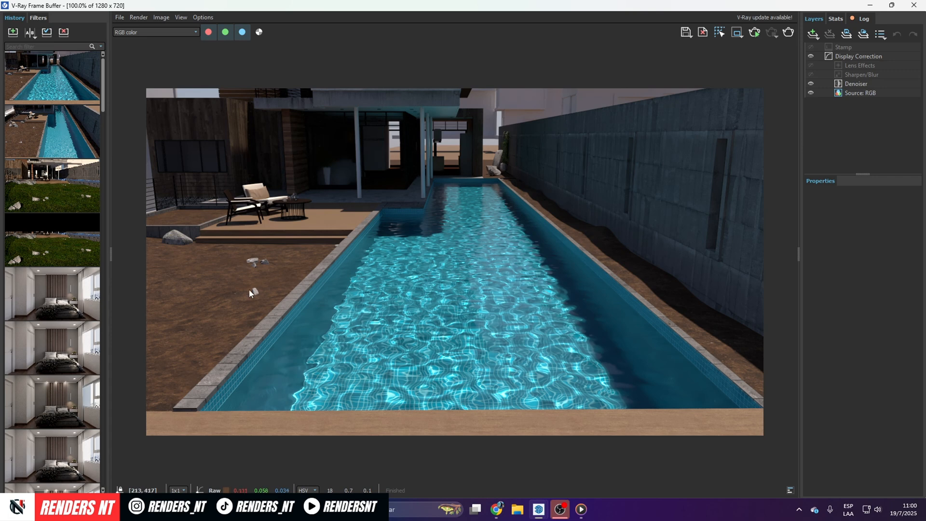
Step: Raise the render quality and set the output image width to 2000 in the V-Ray settings, closing the Asset Editor when done
mouse_move(560, 509)
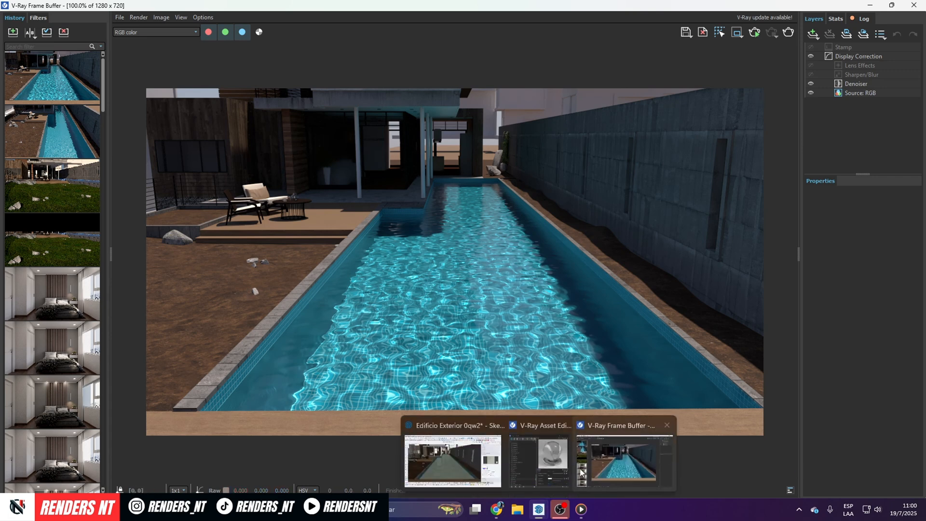
click(539, 453)
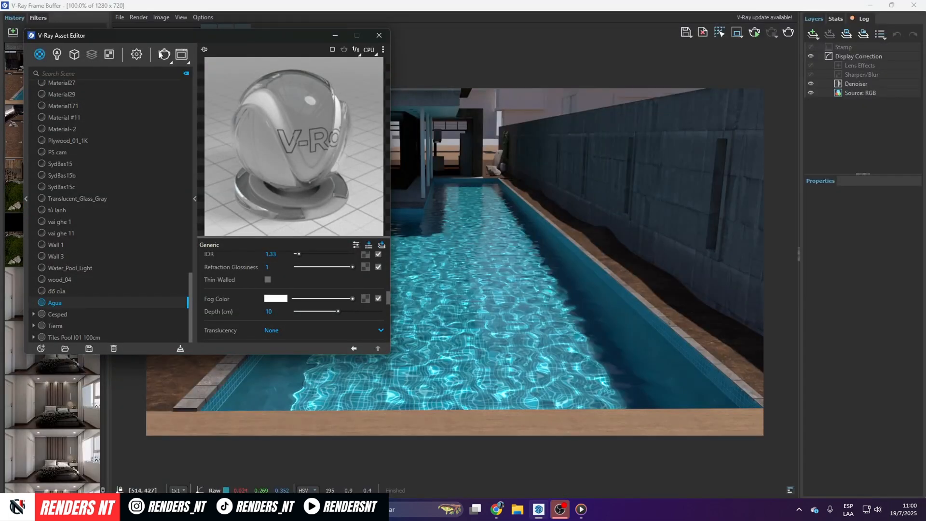
click(136, 54)
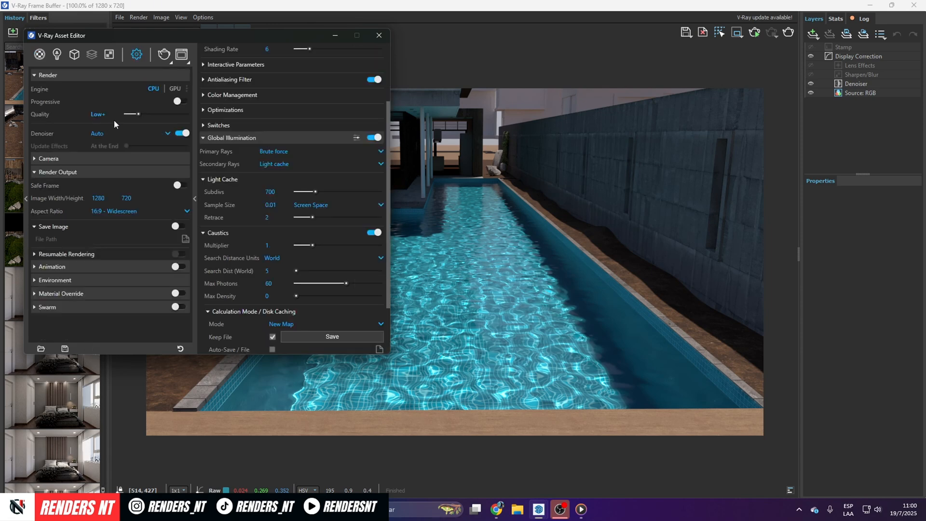
drag(138, 114, 150, 114)
text(2000)
key(Return)
click(74, 54)
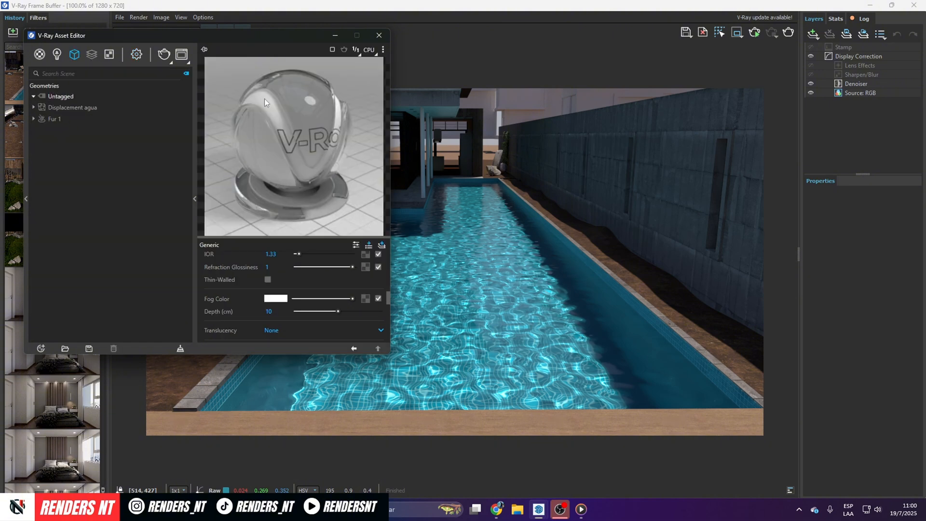
click(379, 35)
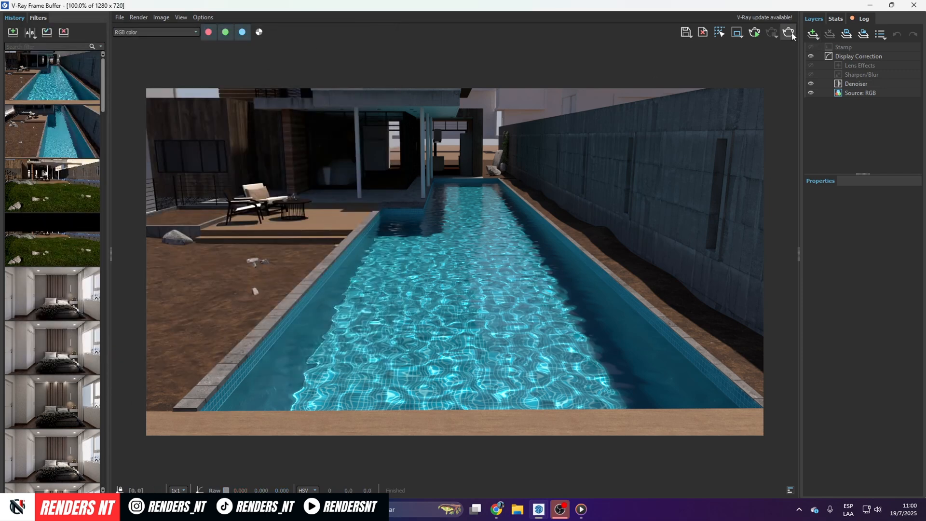